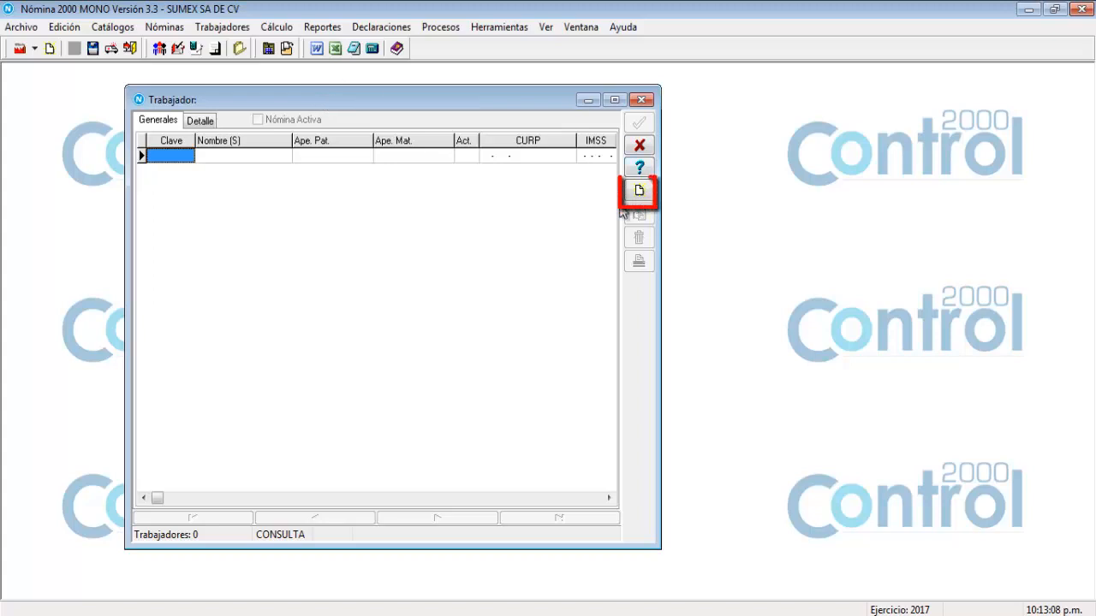
Add a new worker with clave 000001 in the Trabajador window.
left_click(639, 192)
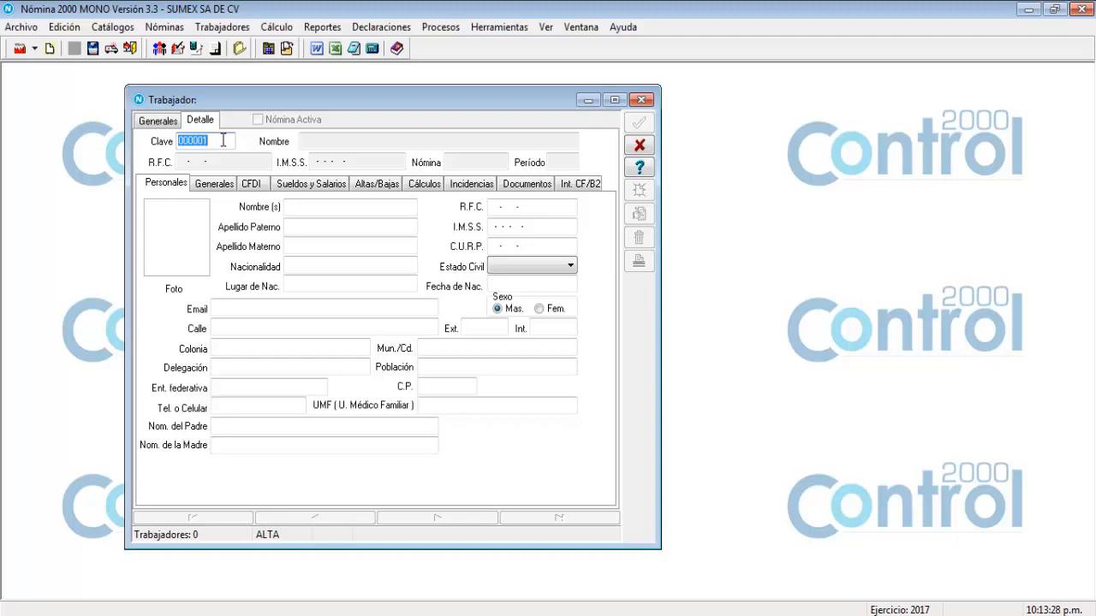
key("Return")
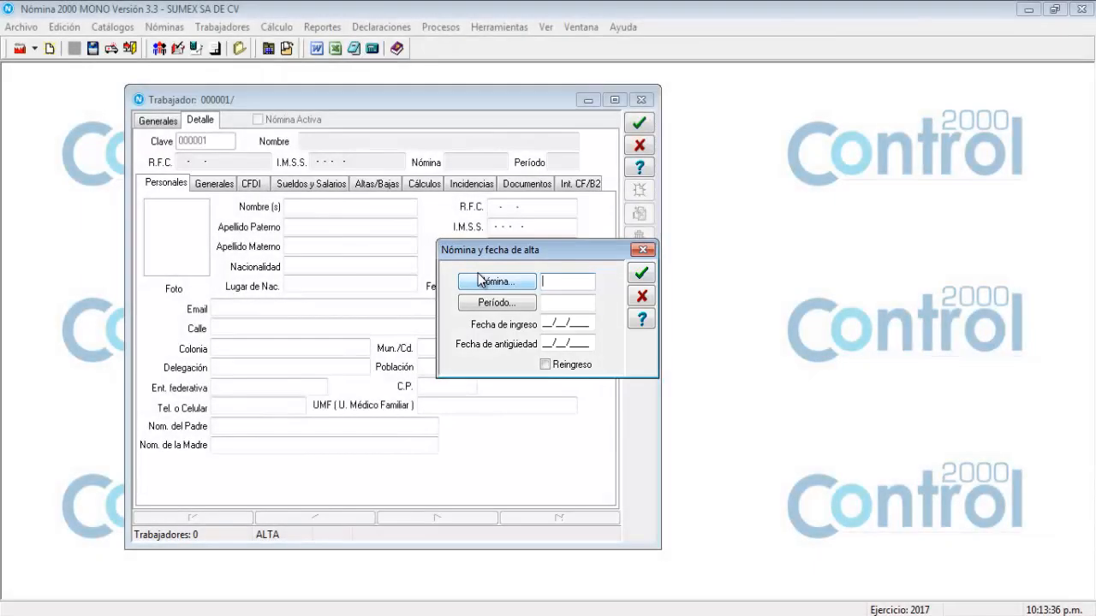
Assign payroll 001 PRODUCCION with hire and seniority dates of 01/01/2015, and submit.
left_click(483, 282)
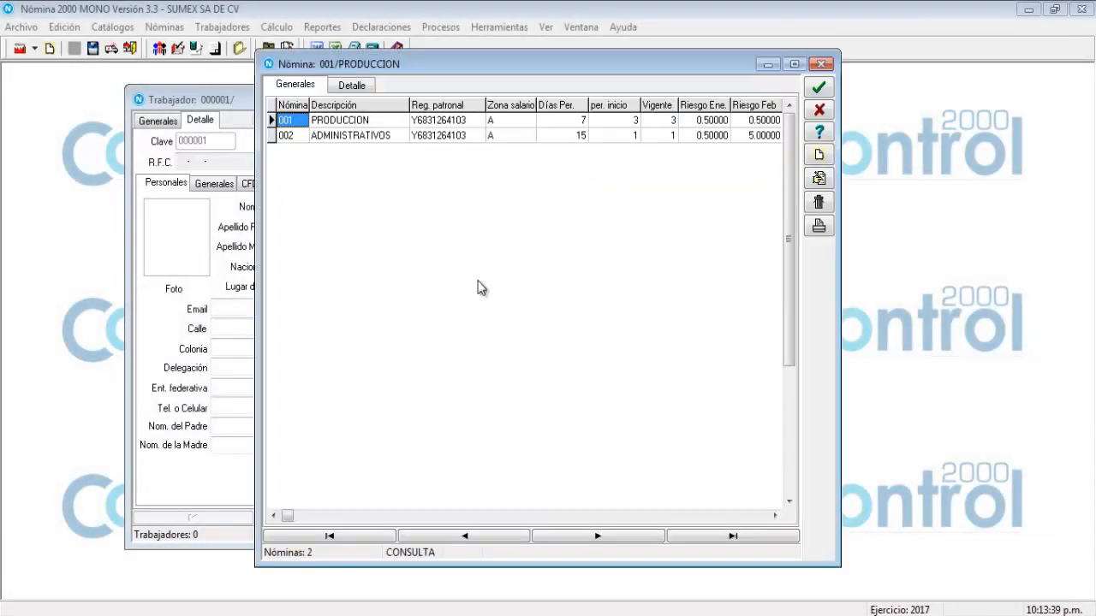
double_click(376, 121)
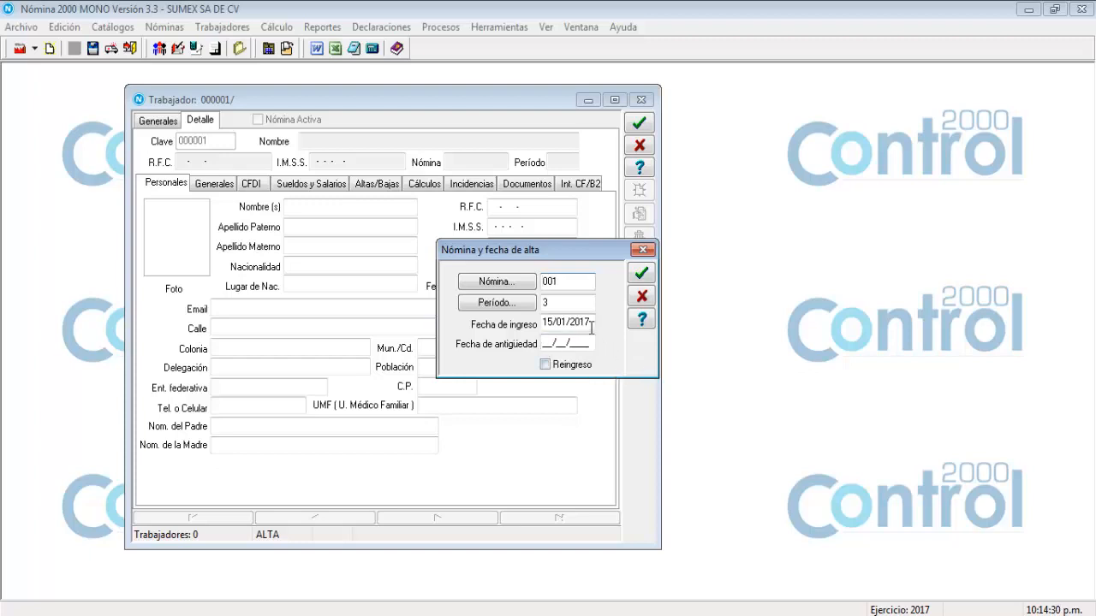
left_click_drag(592, 323, 543, 322)
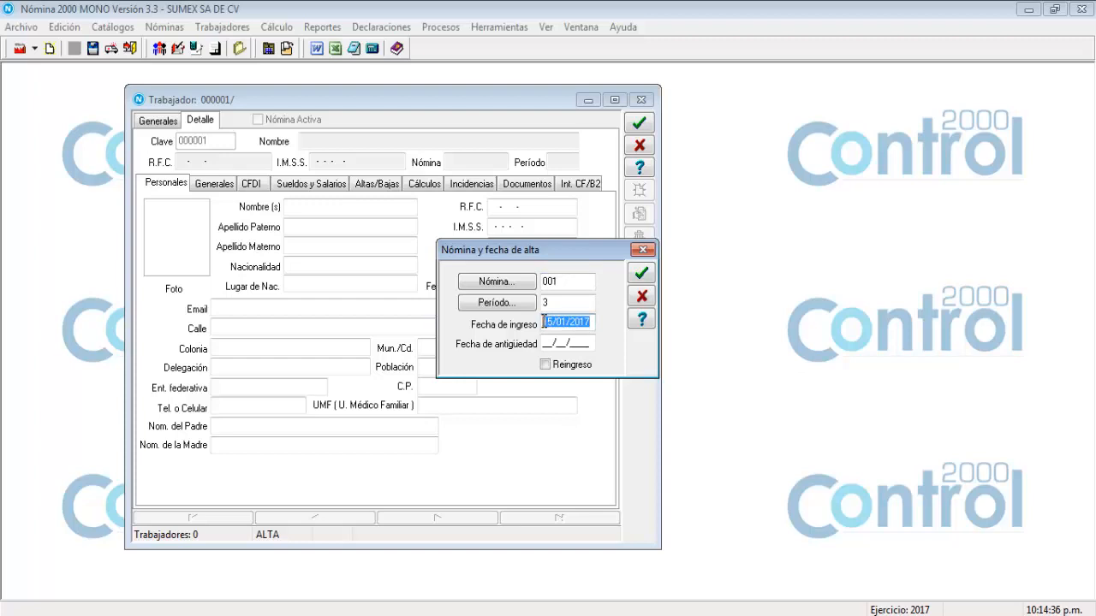
type("01/01/2015")
key("Tab")
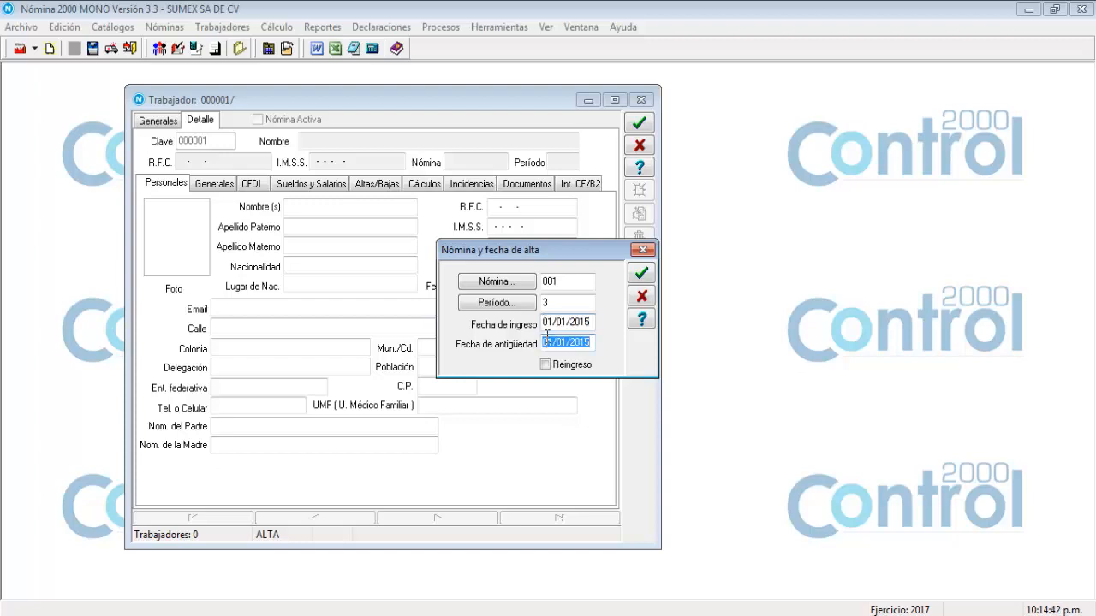
left_click(585, 347)
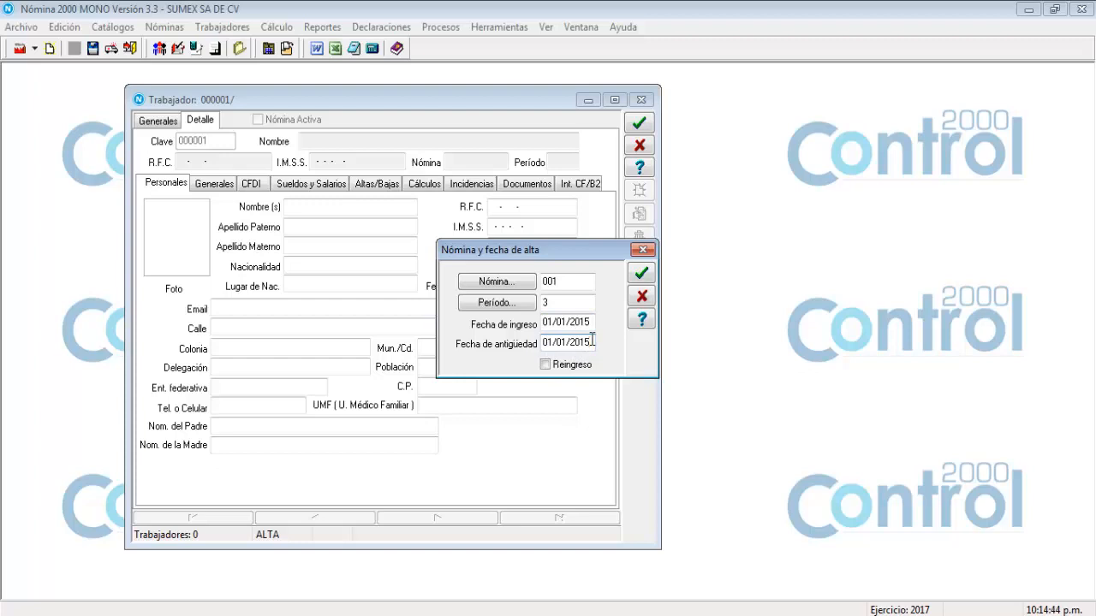
left_click(644, 273)
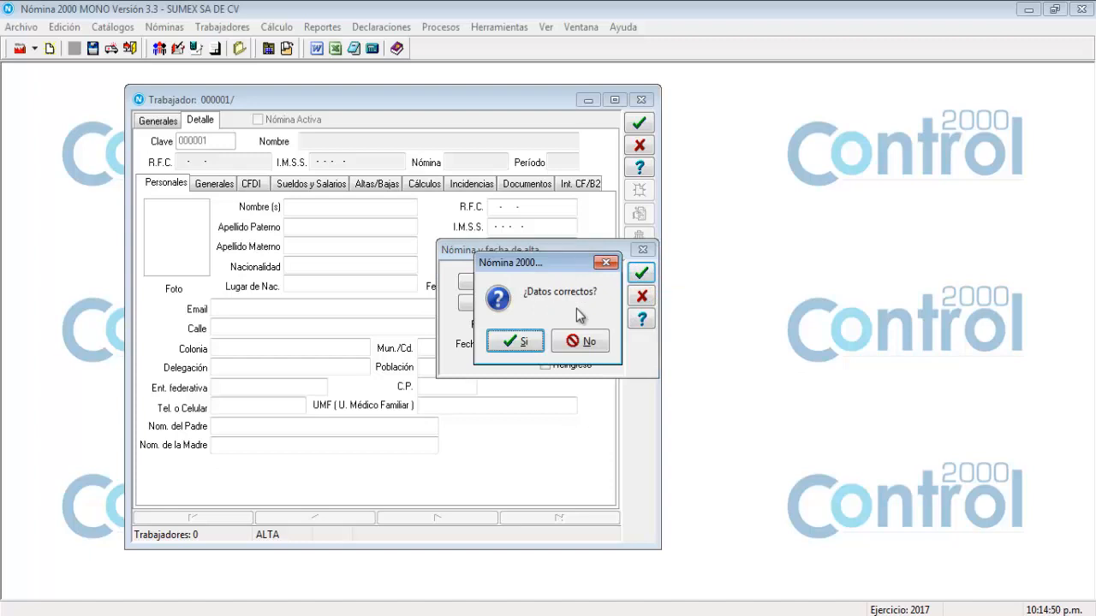
Confirm the payroll and date data for worker 000001 as correct.
left_click(538, 347)
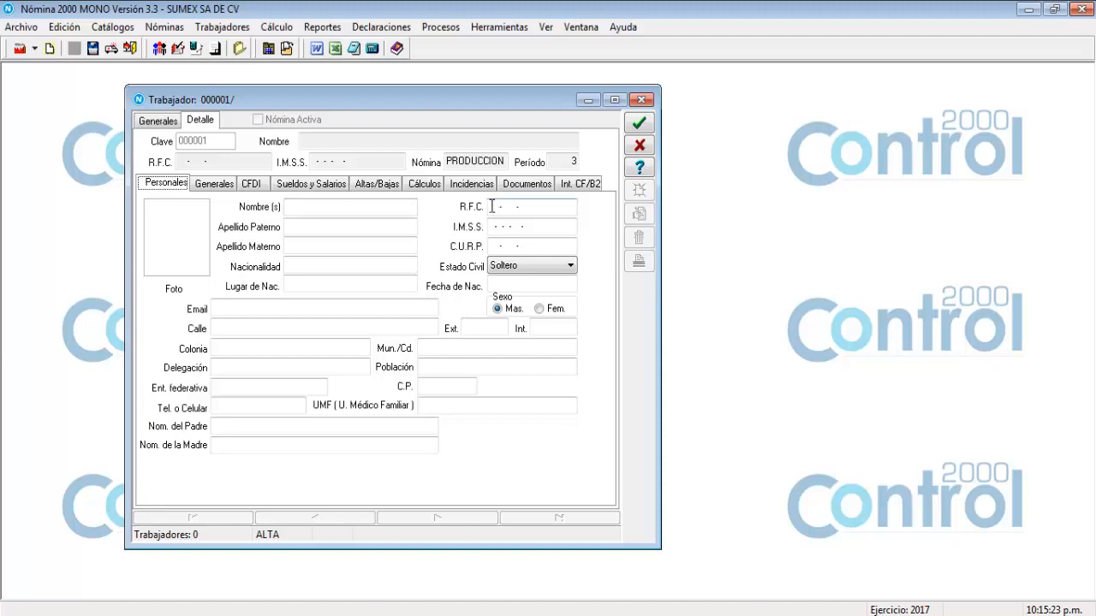
left_click(493, 268)
Begin entering the worker's personal data at the Nombre (s) field.
left_click(342, 207)
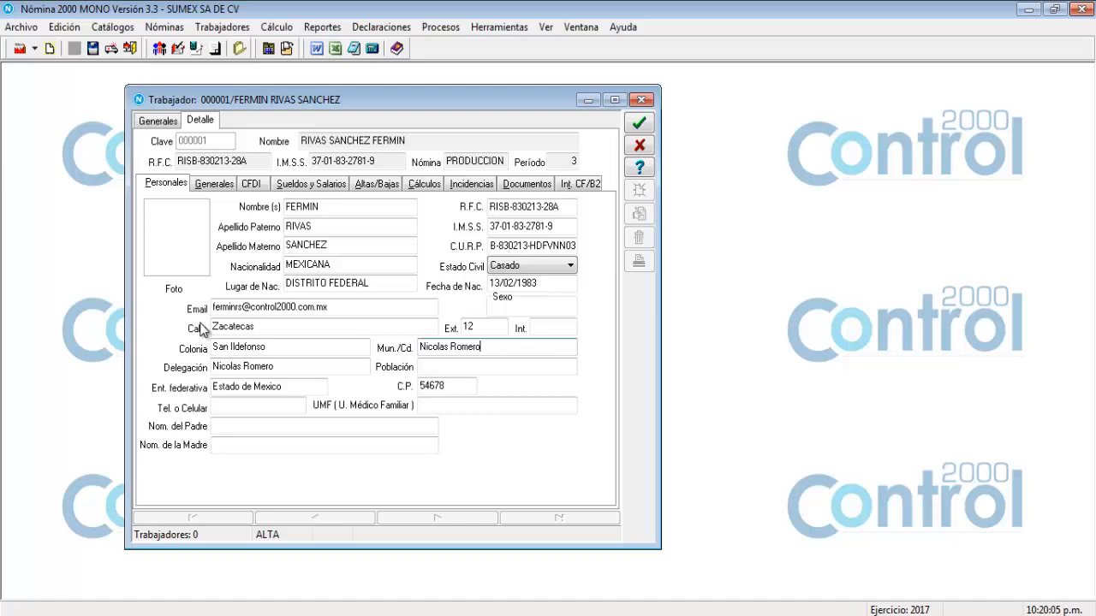
Enter Asesor as the worker's position on the Generales tab.
left_click(218, 193)
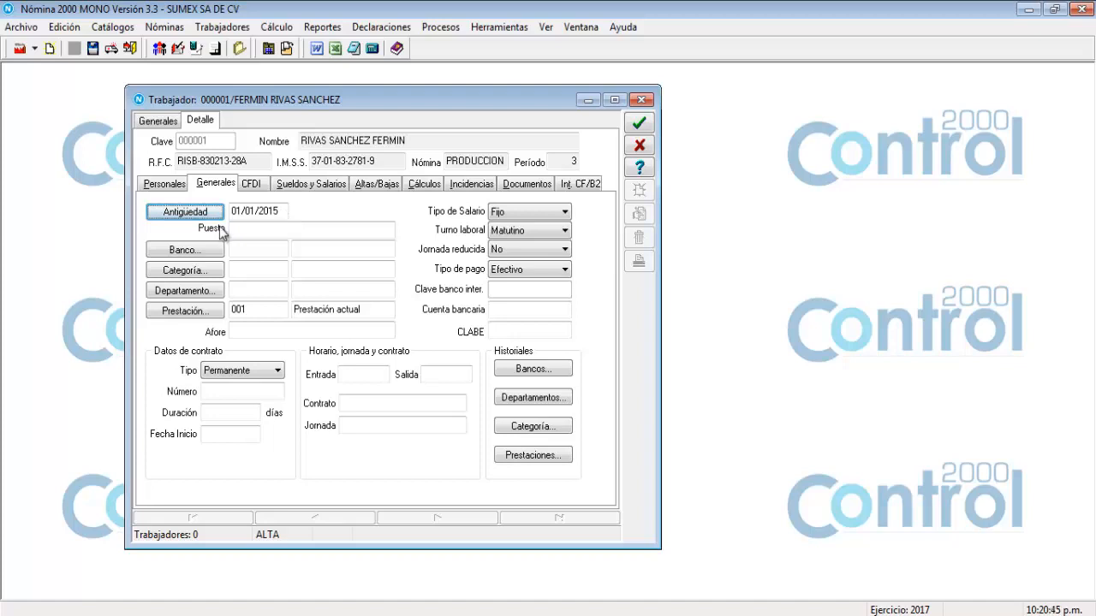
left_click(235, 228)
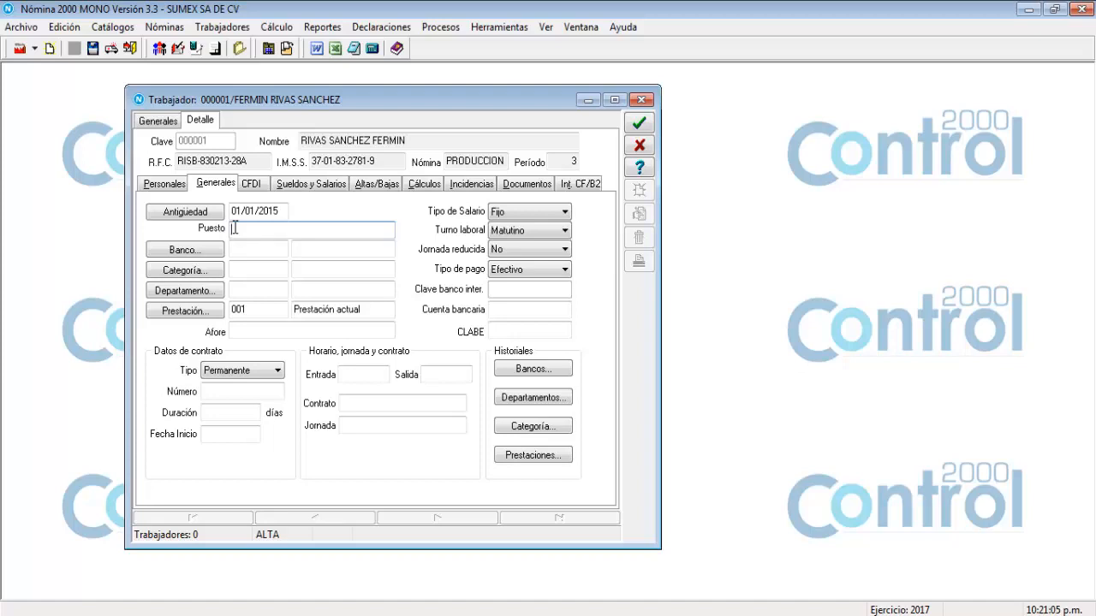
type("asesor")
Pick SANTANDER as the bank, ASESOR as the category and SOPORTE as the department from their catalogs.
left_click(204, 254)
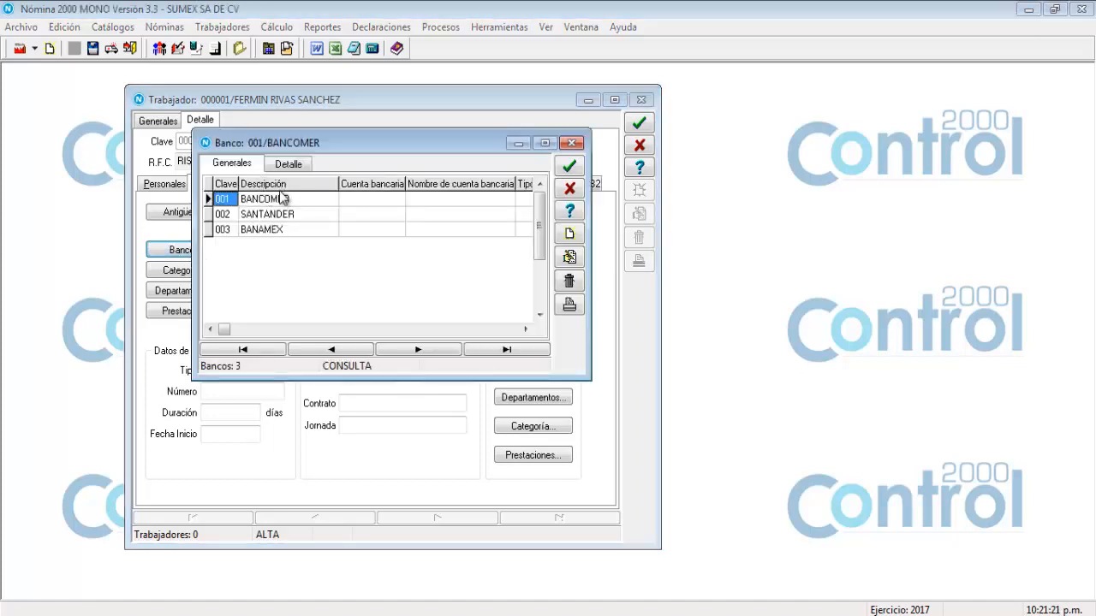
left_click(276, 214)
left_click(569, 167)
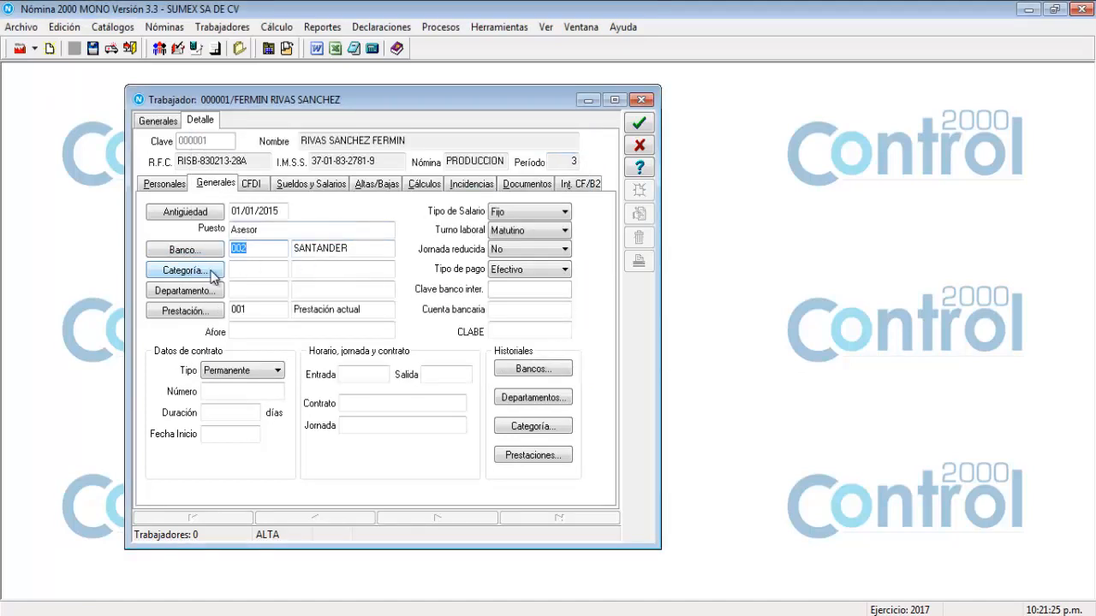
left_click(214, 274)
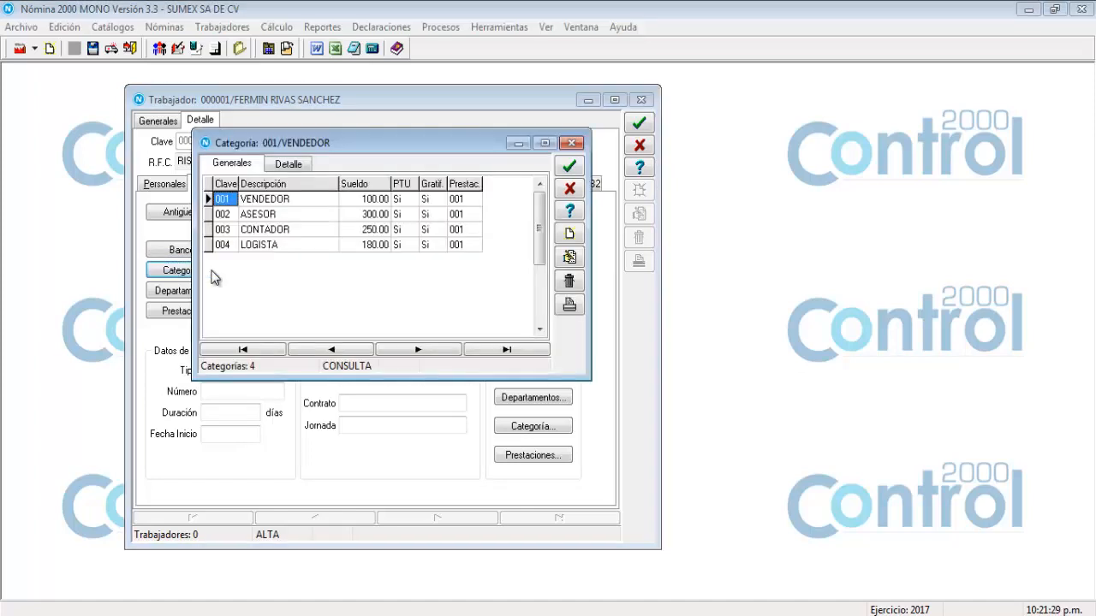
left_click(291, 214)
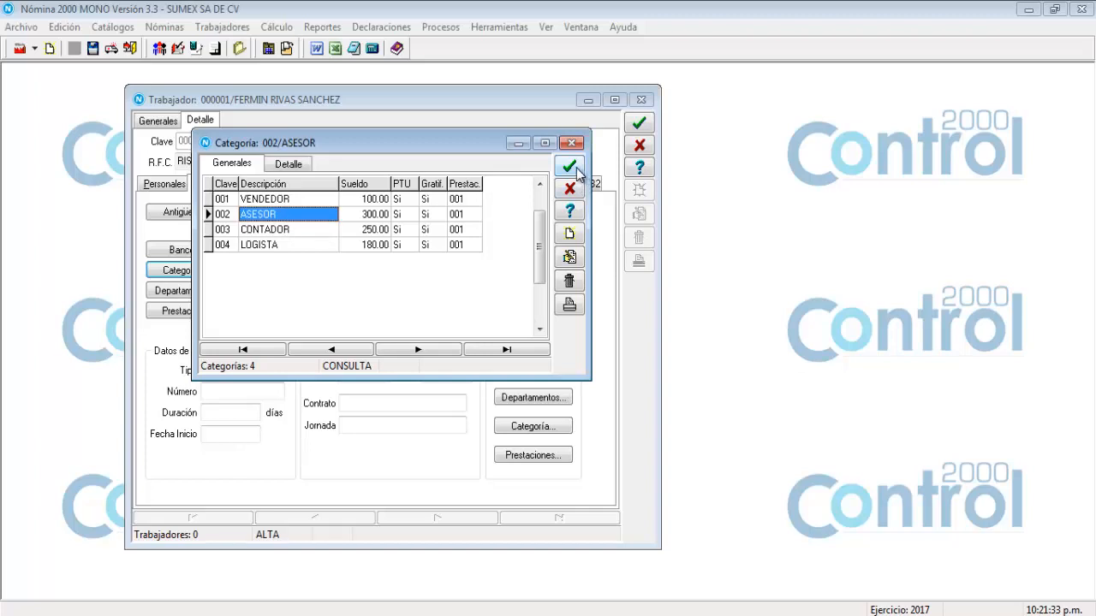
left_click(576, 173)
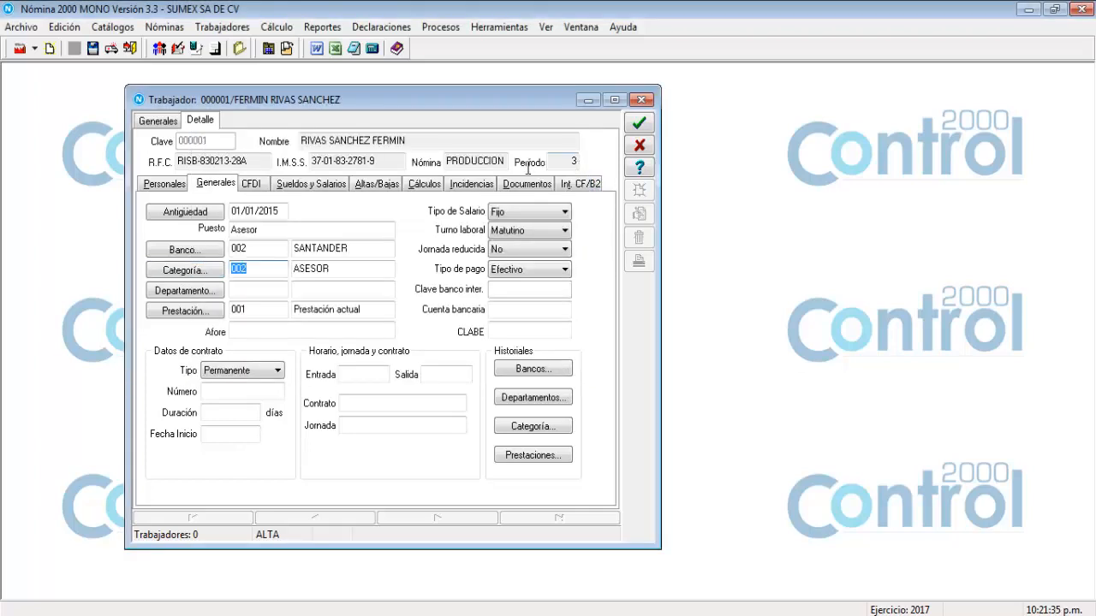
left_click(186, 293)
left_click(278, 199)
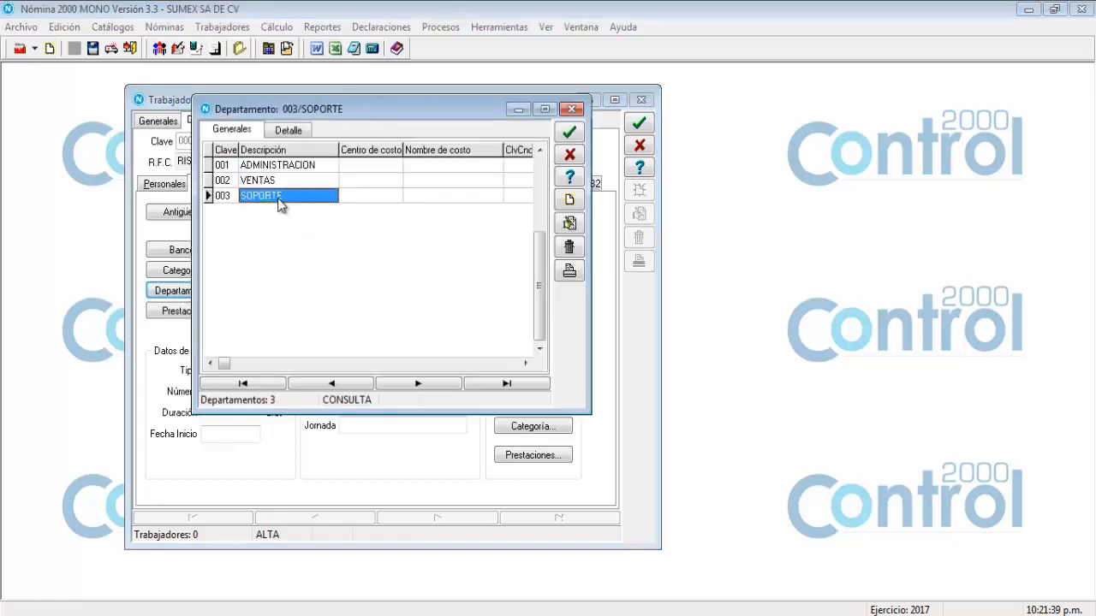
left_click(570, 133)
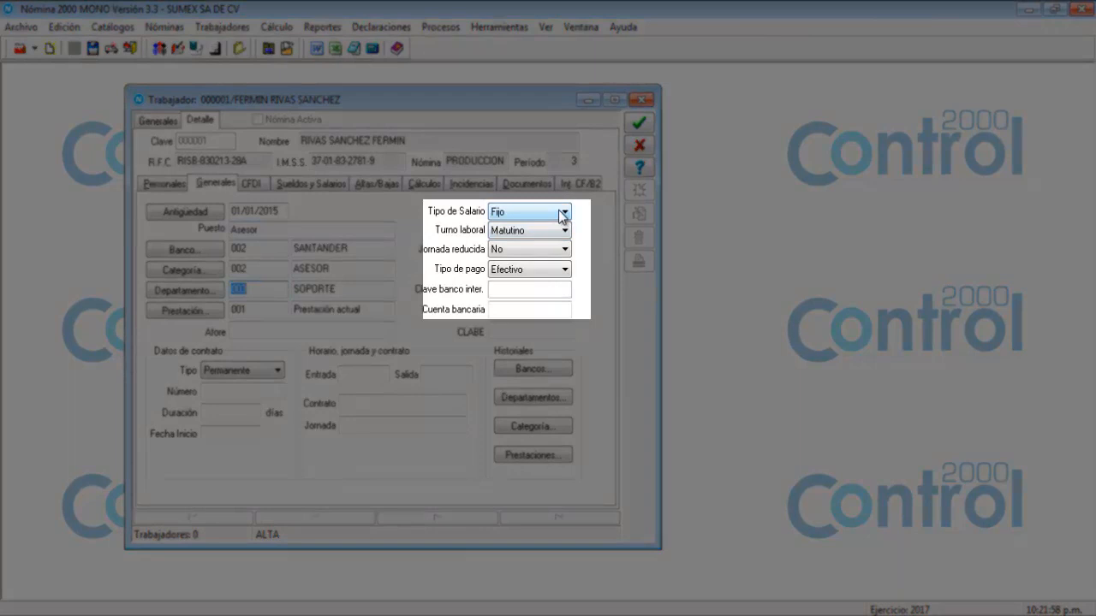
Keep salary type Fijo and change the payment type to Dispersión.
left_click(562, 213)
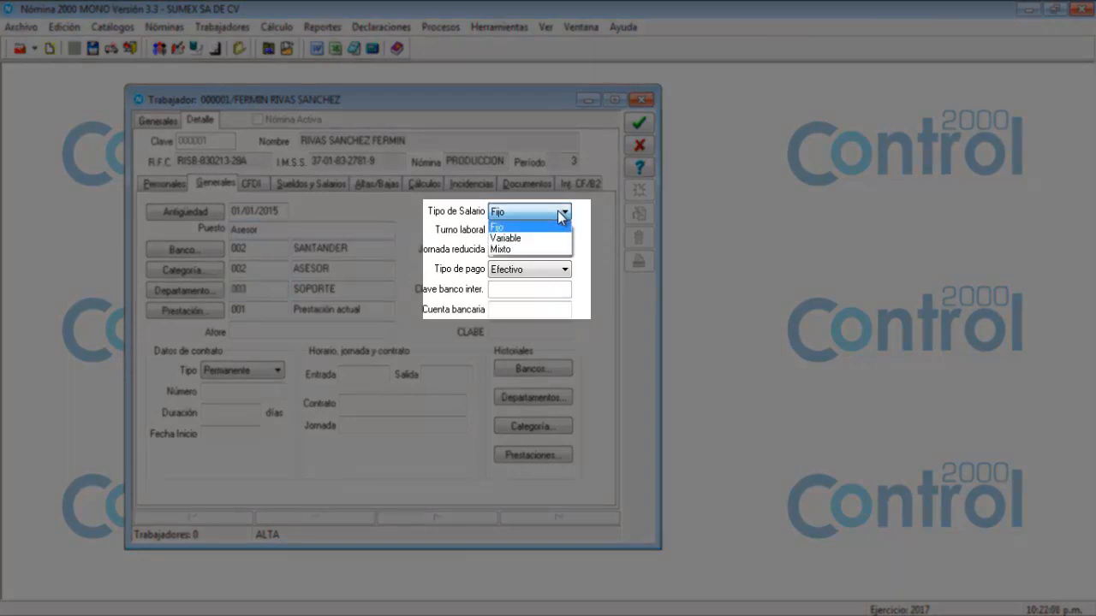
left_click(561, 214)
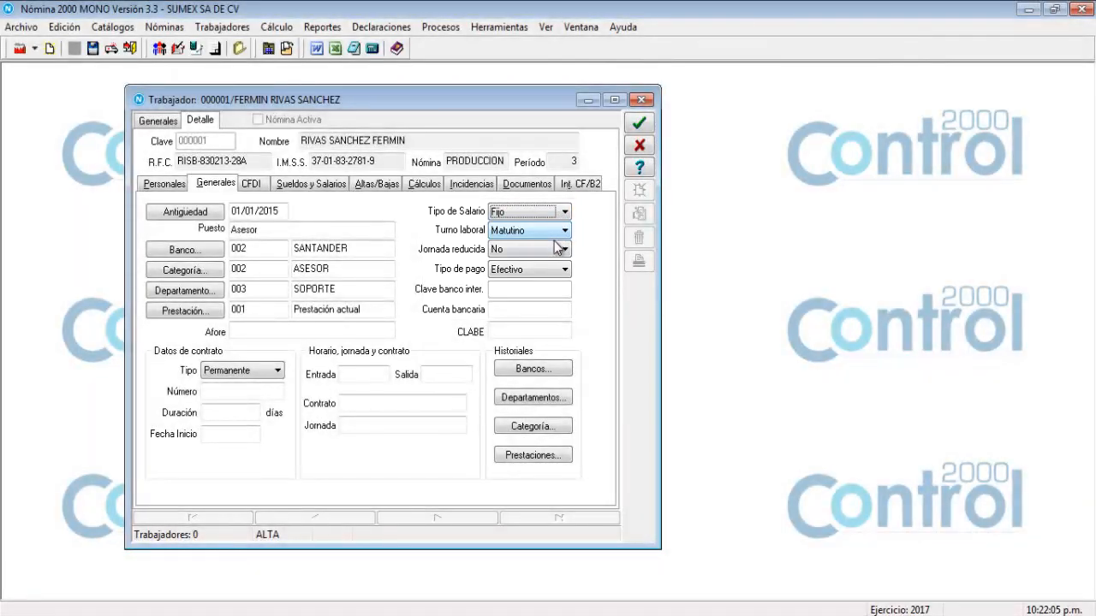
left_click(558, 248)
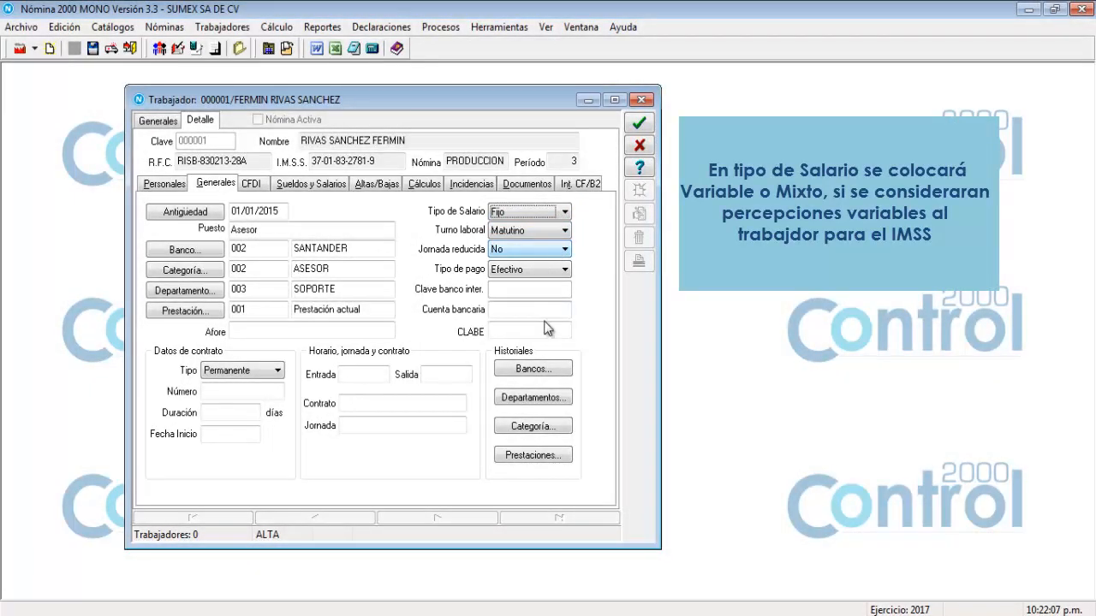
left_click(564, 270)
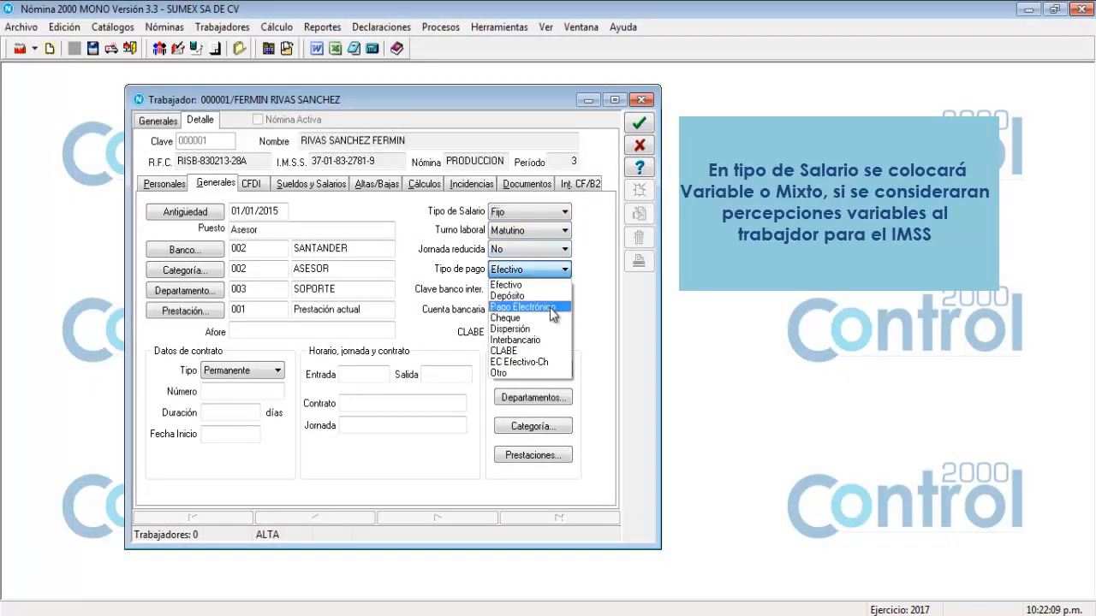
left_click(531, 329)
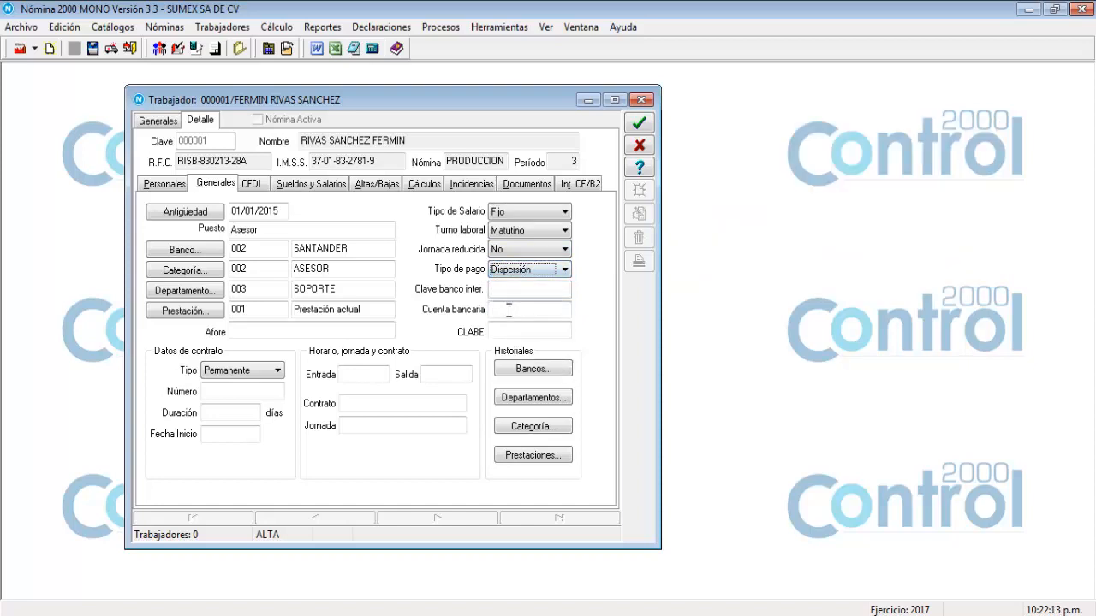
left_click(509, 310)
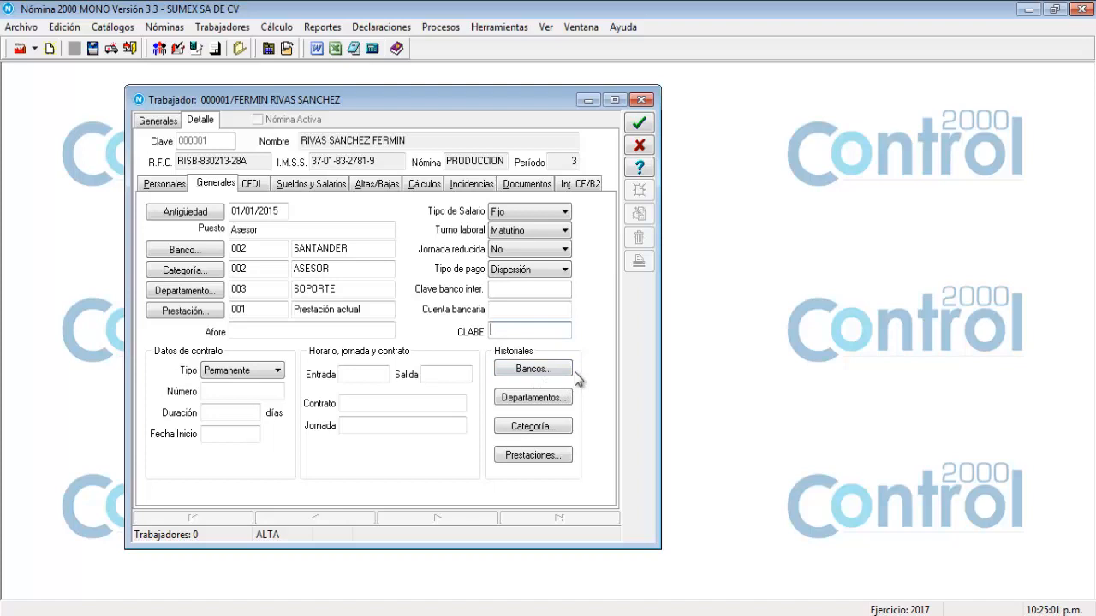
Set CFDI contract type 01 tiempo indeterminado and workday 01 Diurna.
left_click(251, 185)
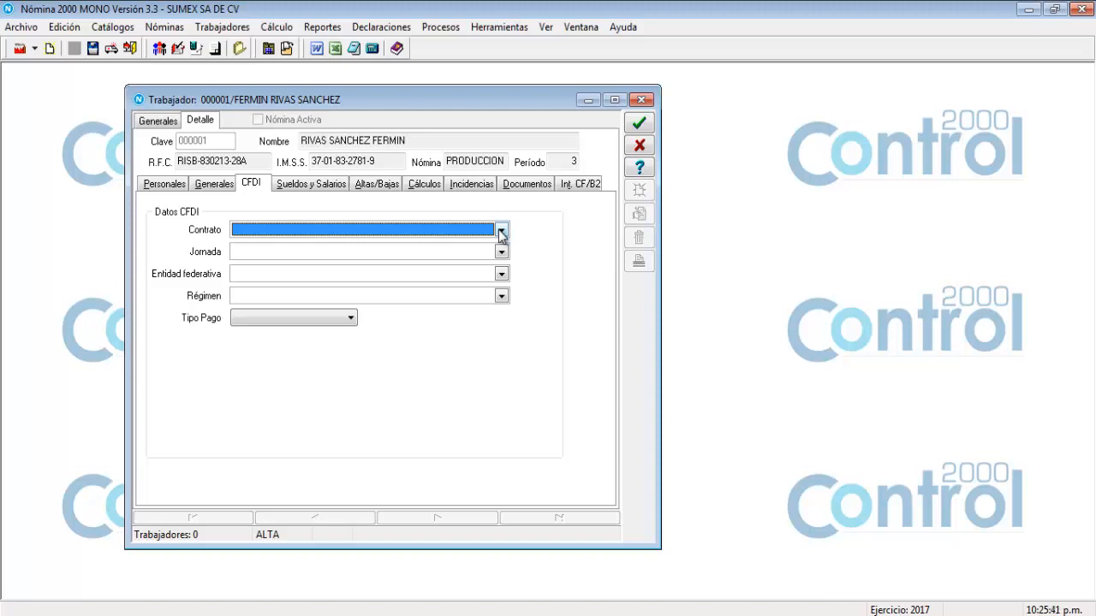
left_click(501, 231)
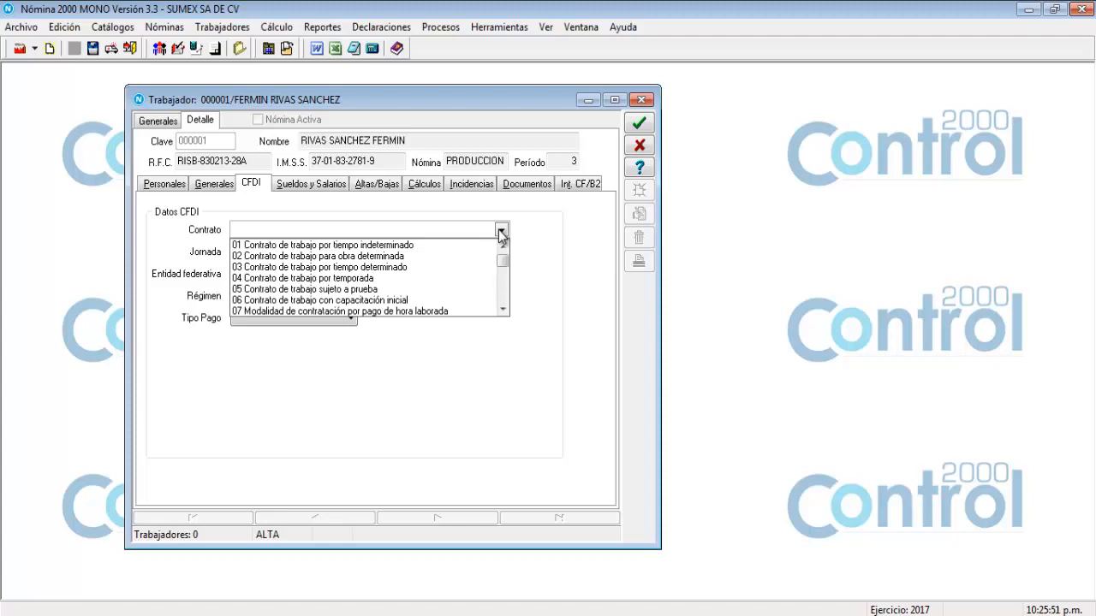
left_click(307, 246)
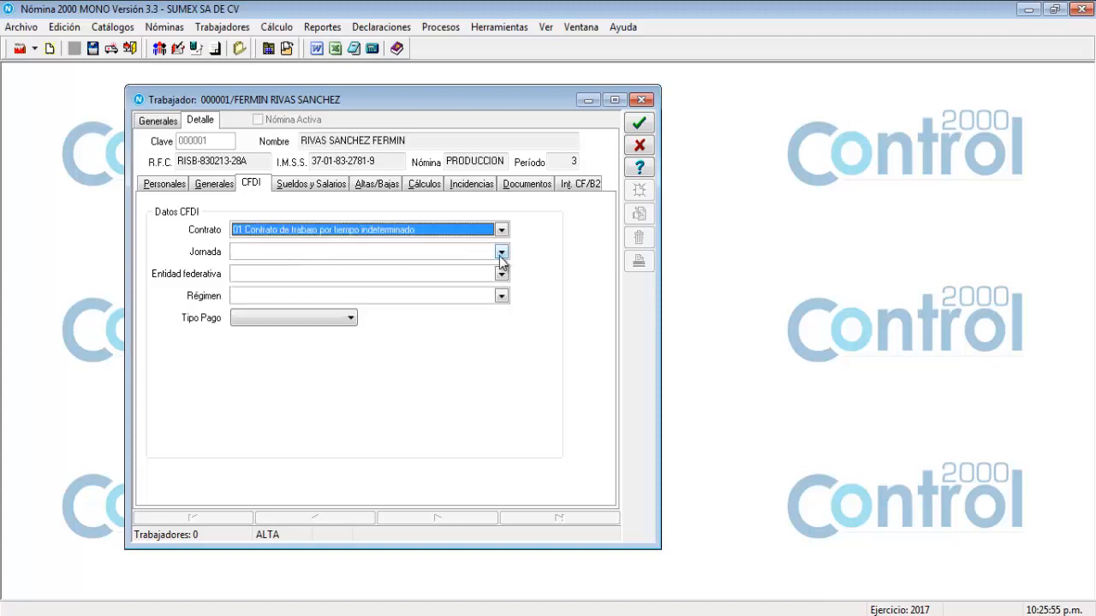
left_click(501, 253)
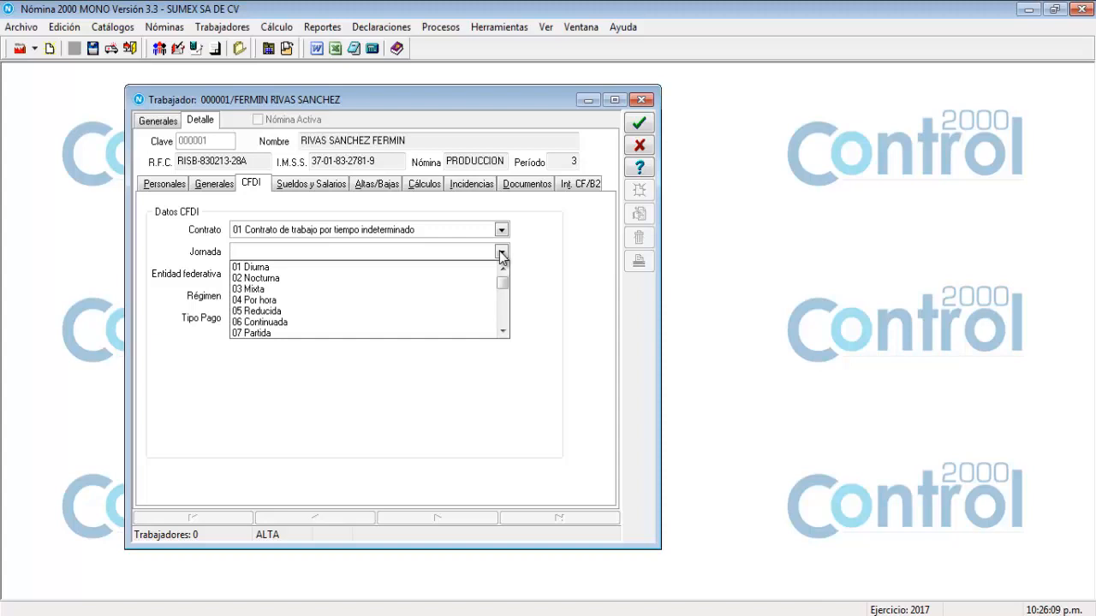
left_click(276, 268)
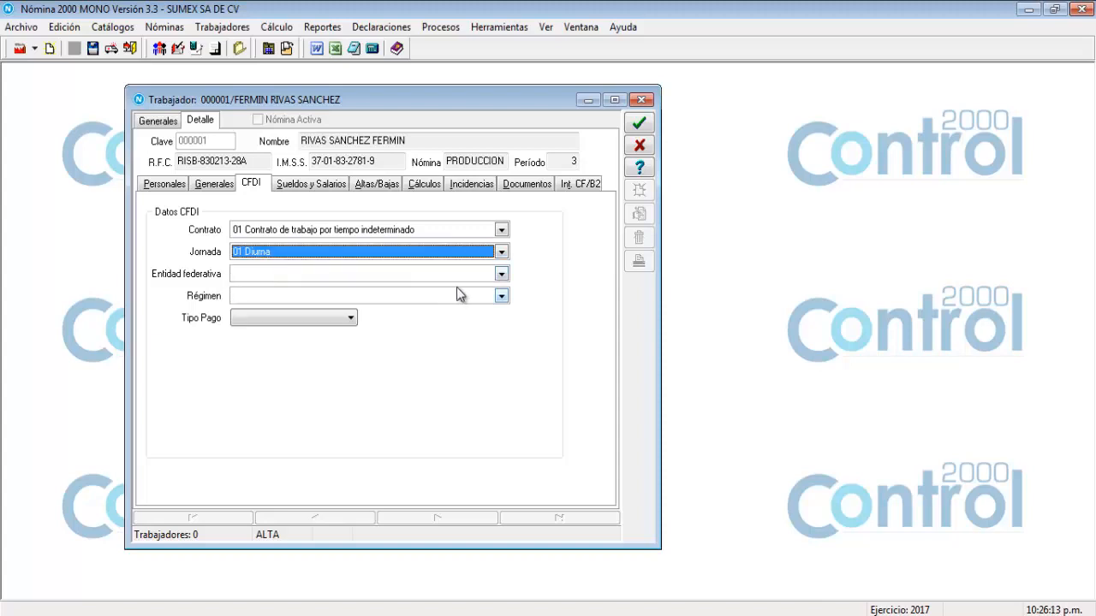
left_click(501, 274)
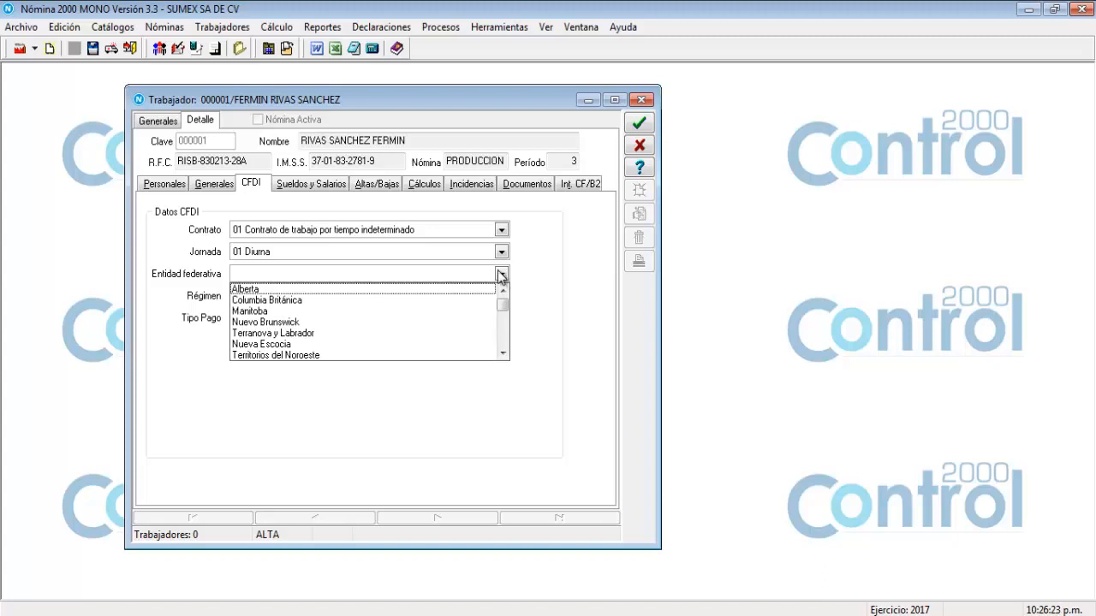
Choose Estado de México, regime 02 Sueldos y salarios and payment type 03 transferencia electrónica.
left_click(241, 292)
key("e")
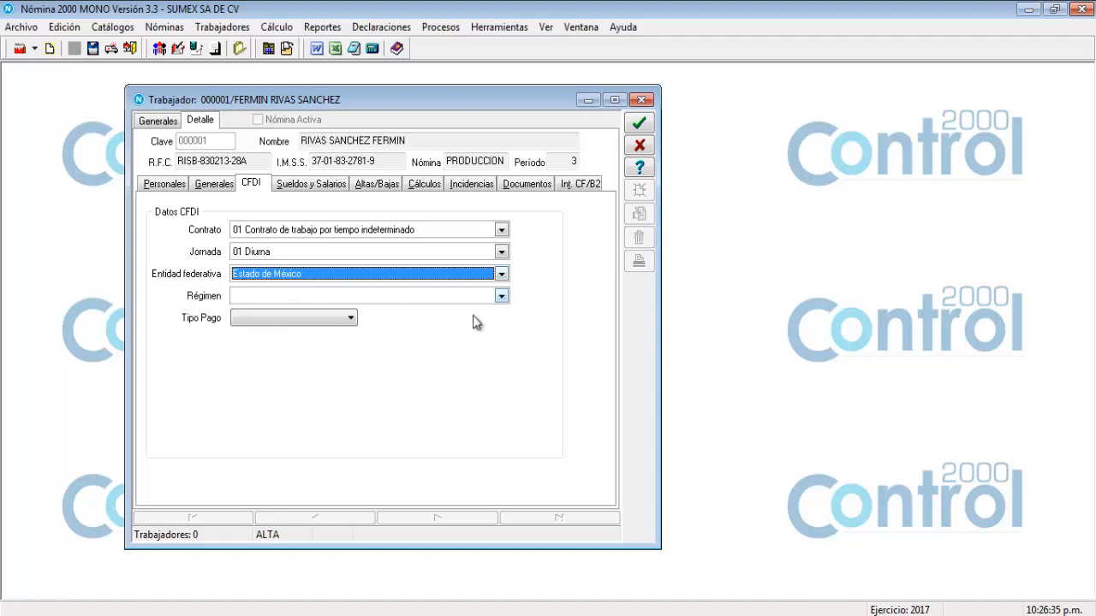
left_click(501, 298)
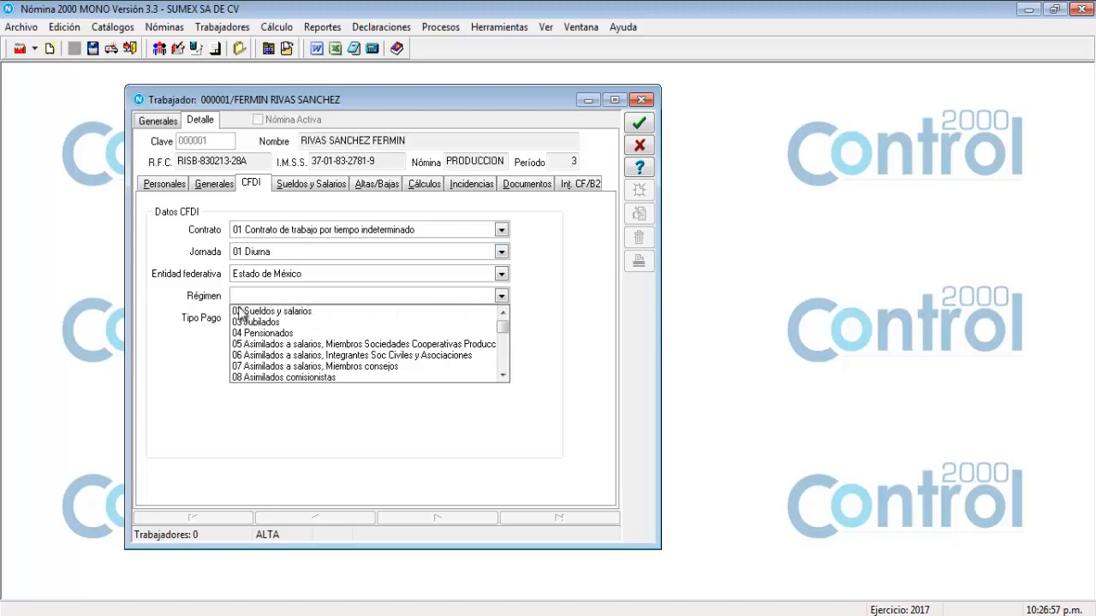
left_click(266, 311)
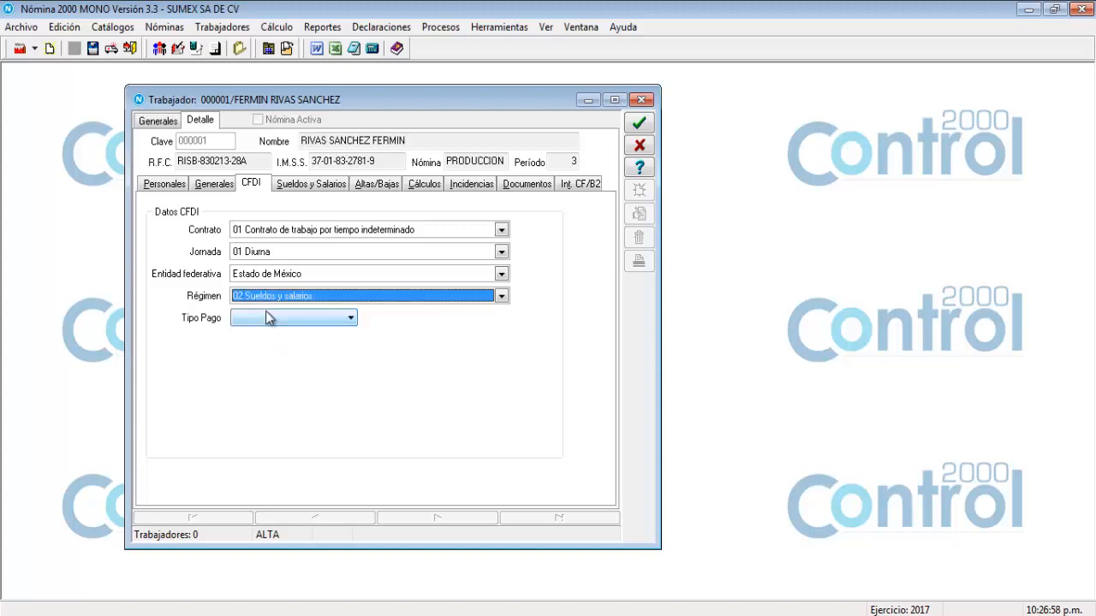
left_click(349, 319)
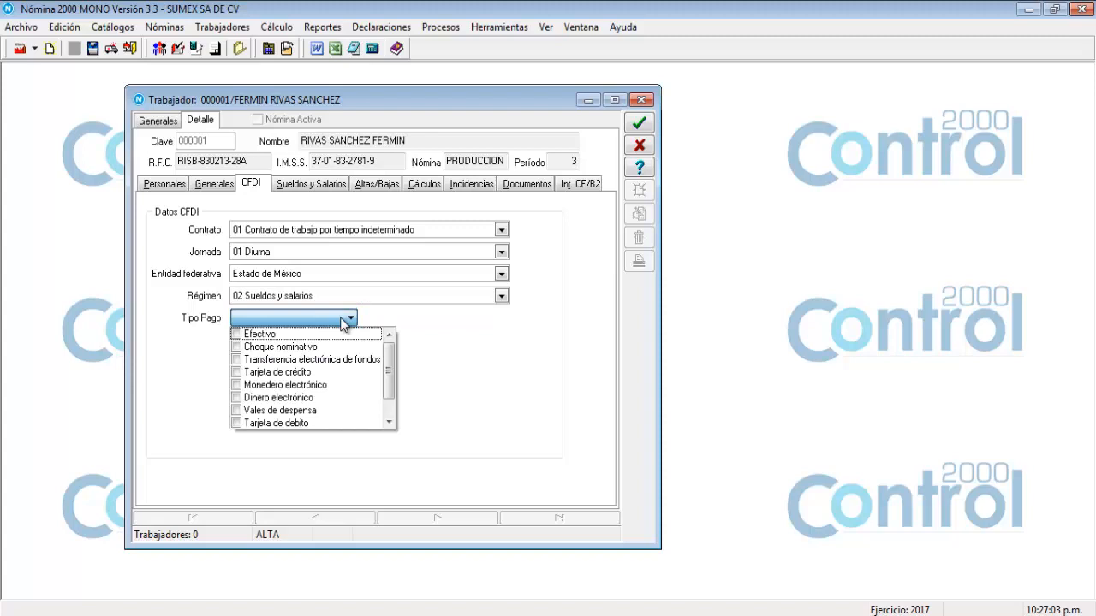
left_click(328, 366)
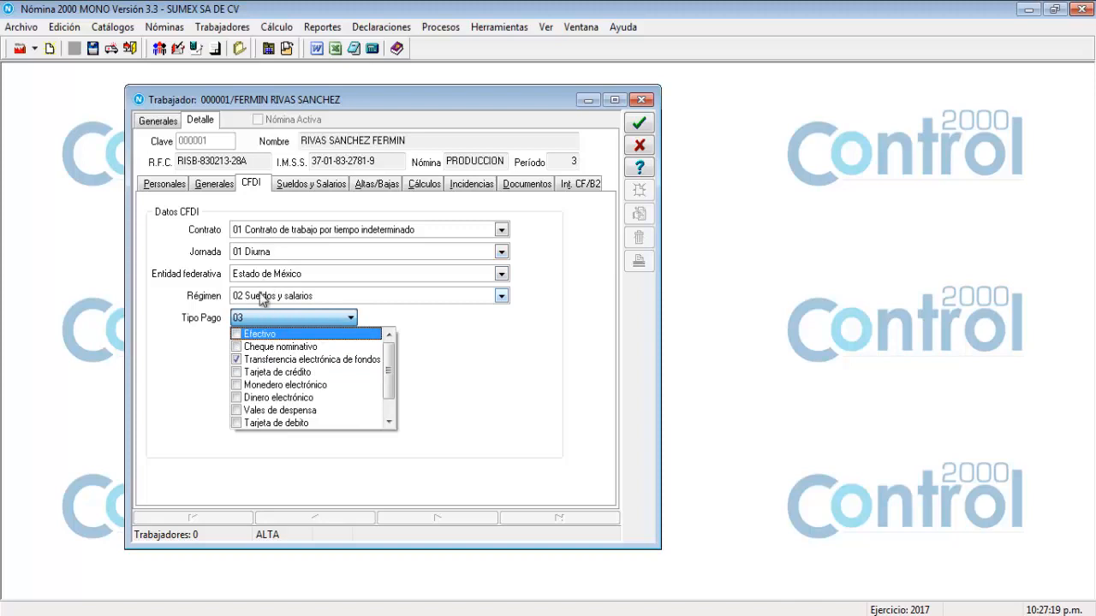
Show the salary history and save the 300.00 daily salary record from 01/01/2015.
left_click(318, 185)
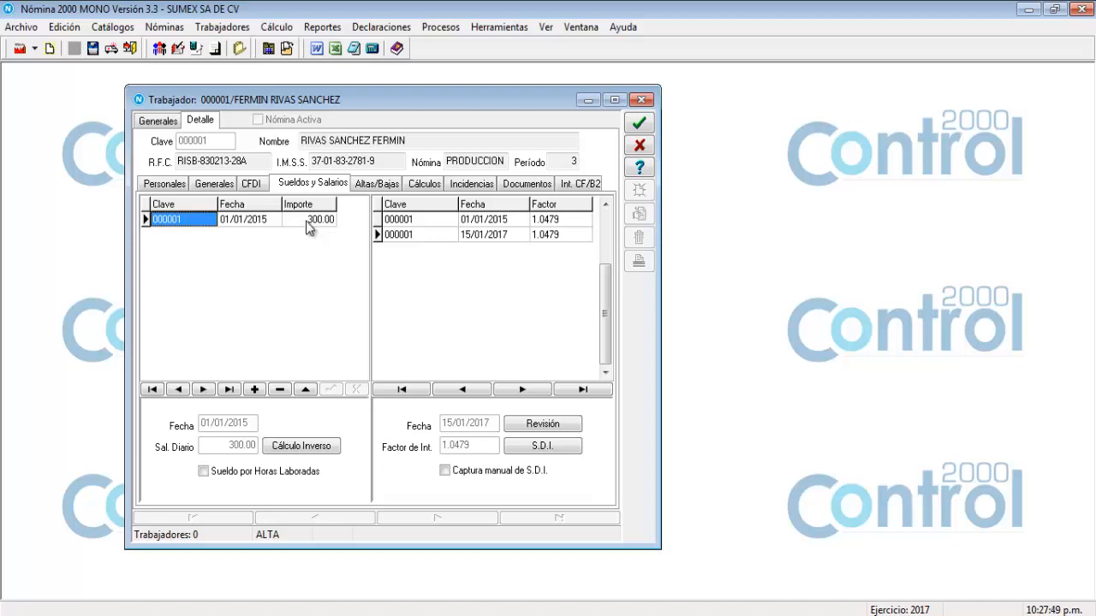
left_click(308, 391)
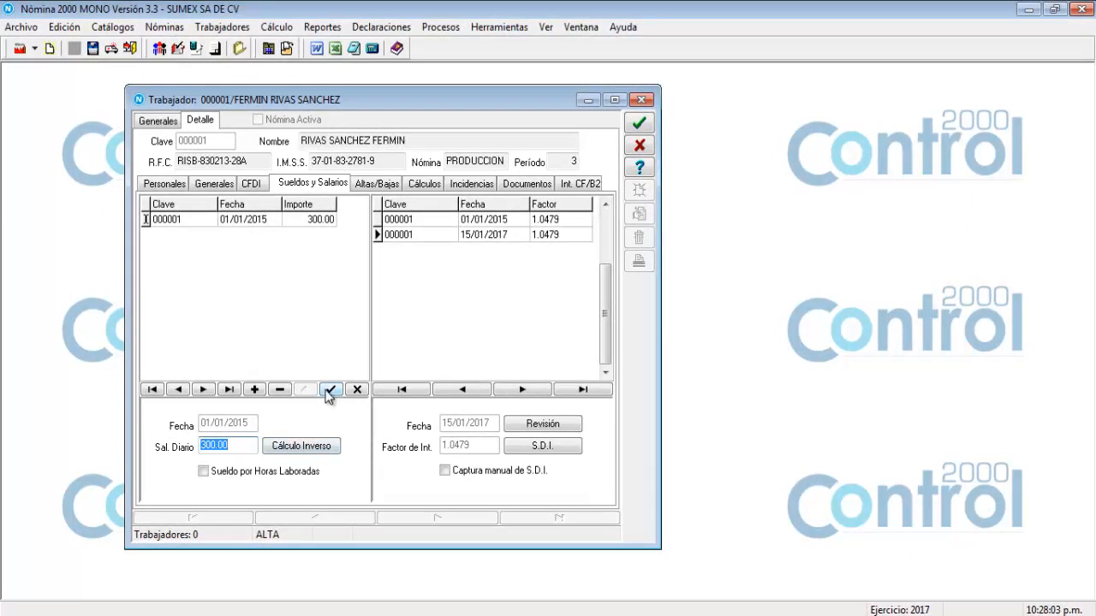
left_click(355, 390)
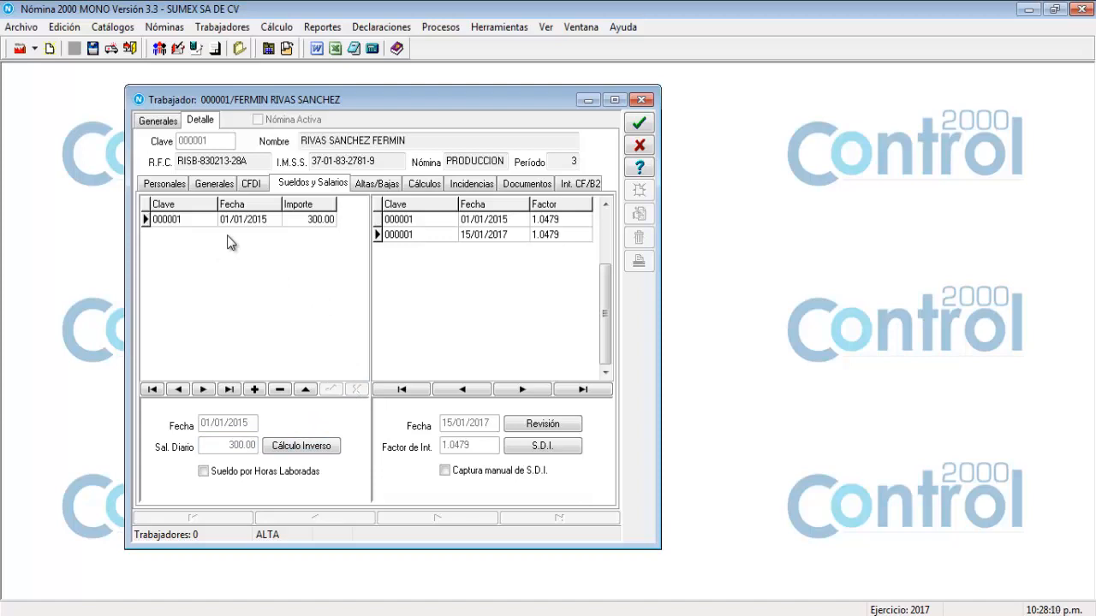
Insert and post a Sueldos y Salarios row with Fecha 01/01/2017 and Sal. Diario 350.
left_click(255, 390)
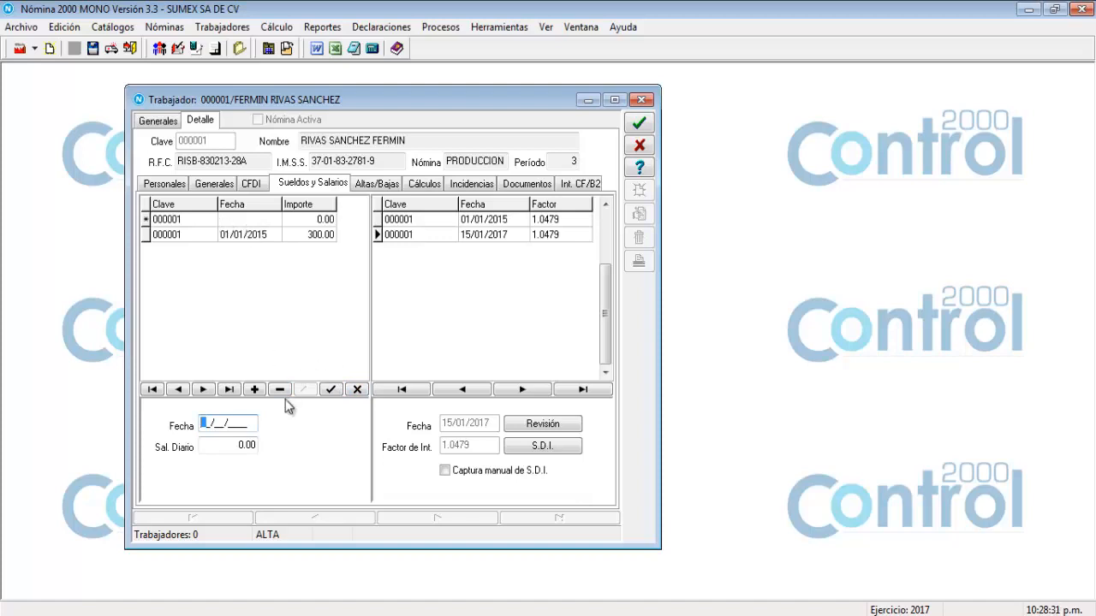
type("01/01/2017")
left_click(244, 447)
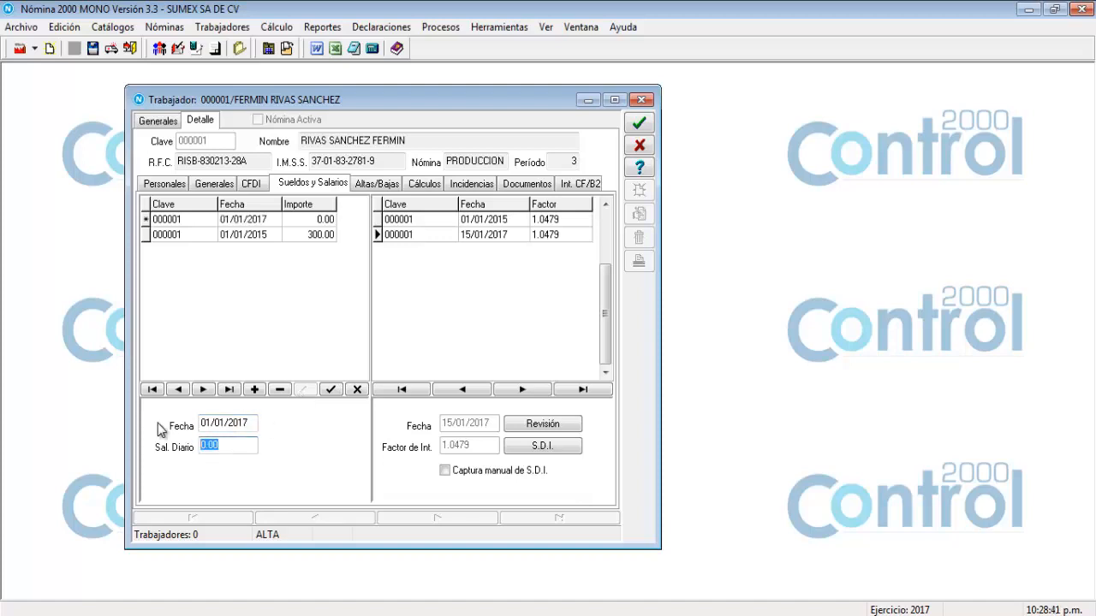
type("350")
left_click(331, 392)
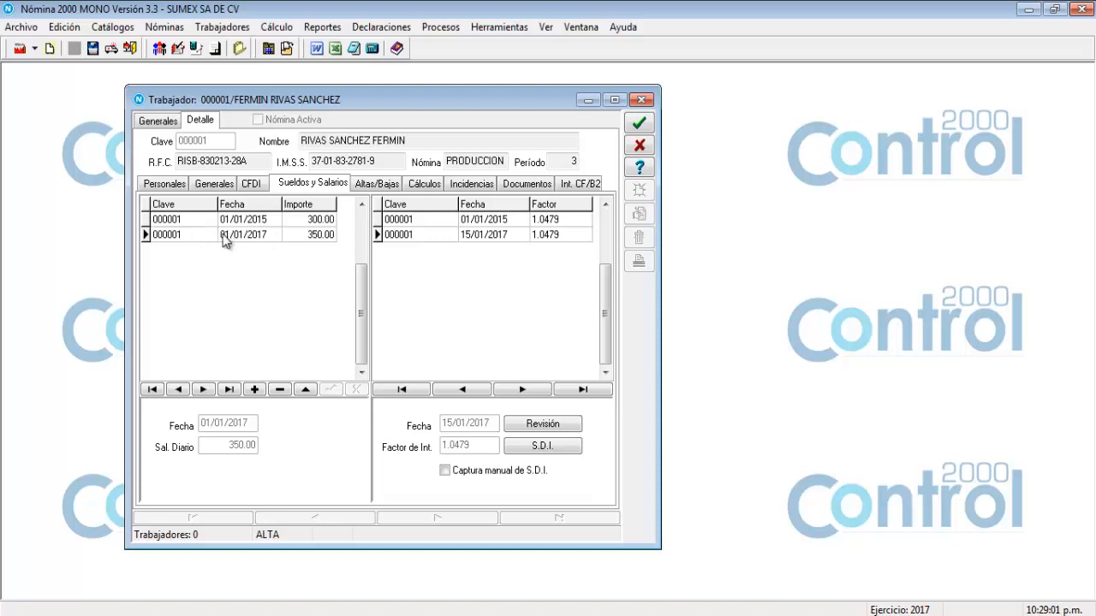
Delete the 01/01/2017 salary row of 350.00 and confirm the deletion.
left_click(279, 390)
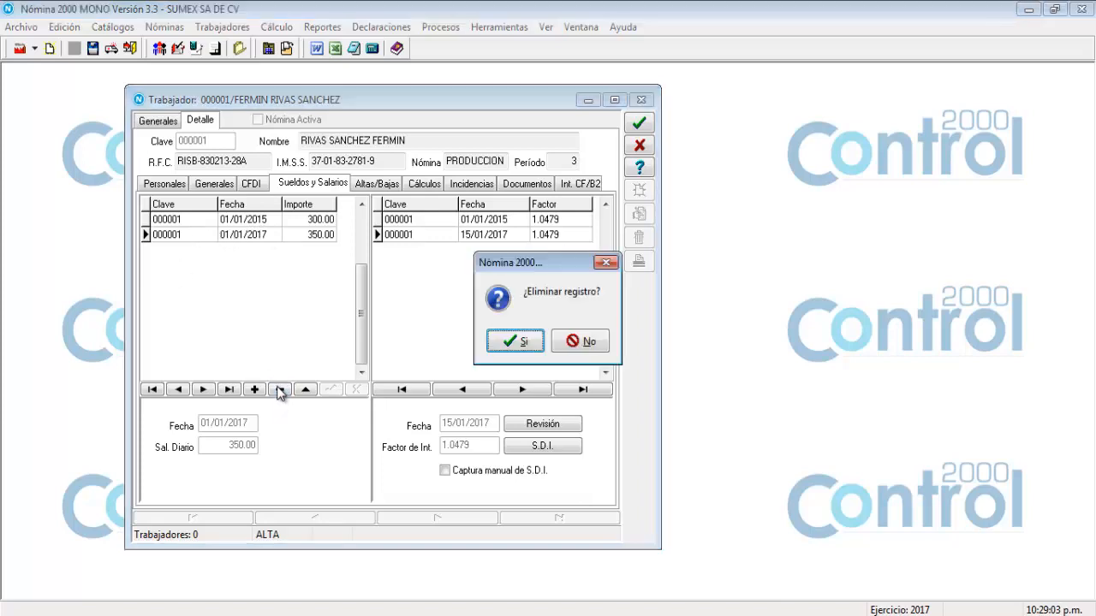
left_click(518, 343)
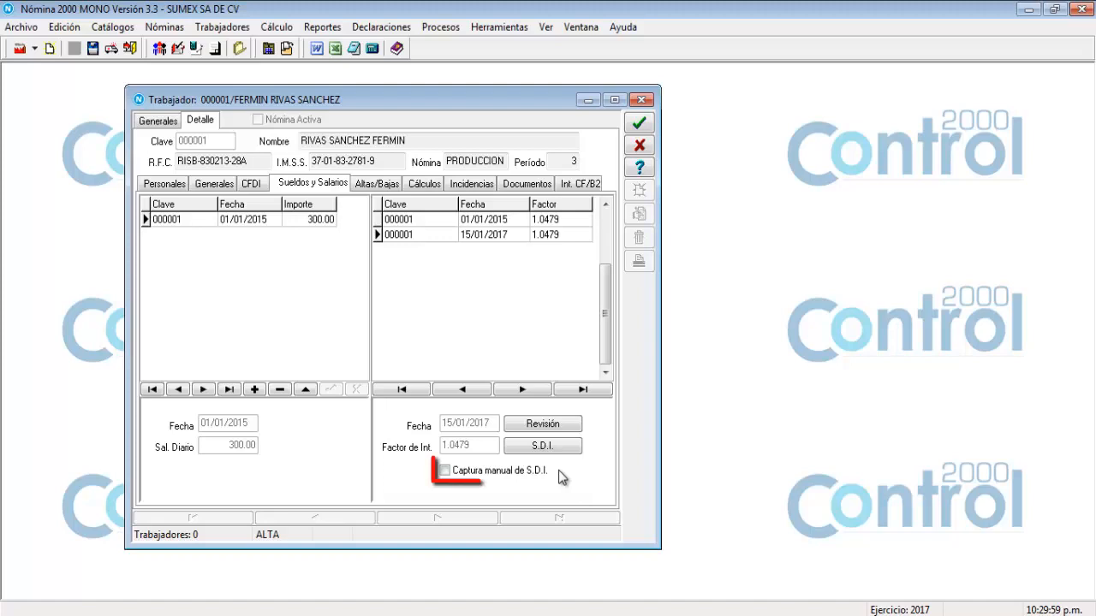
left_click(486, 474)
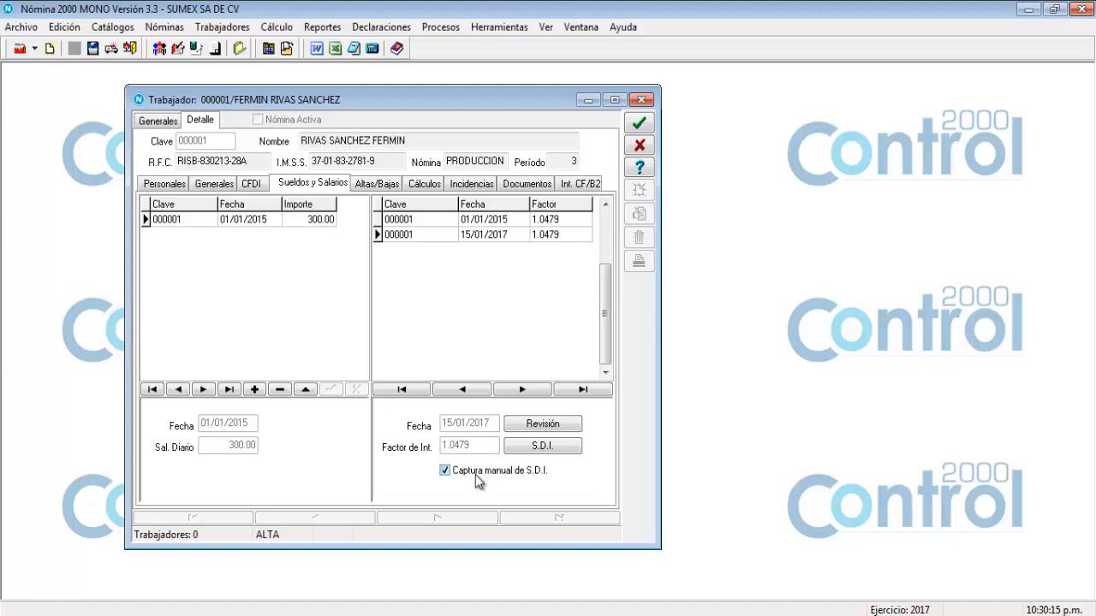
left_click(475, 473)
On the Altas/Bajas tab, begin a Baja termination and cancel it, keeping the worker active.
left_click(379, 185)
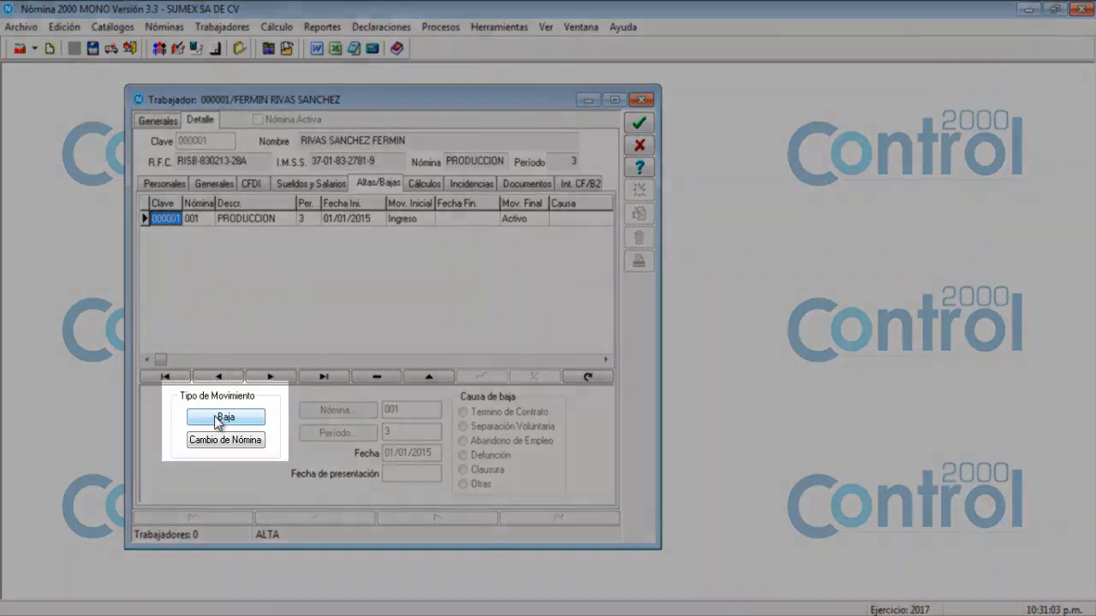
left_click(217, 419)
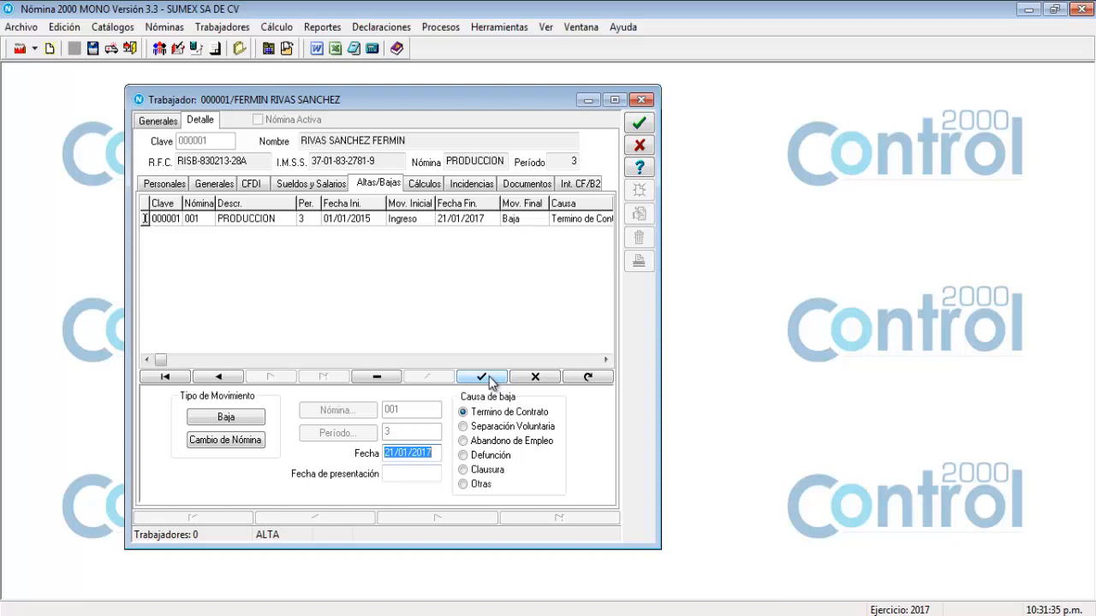
left_click(535, 379)
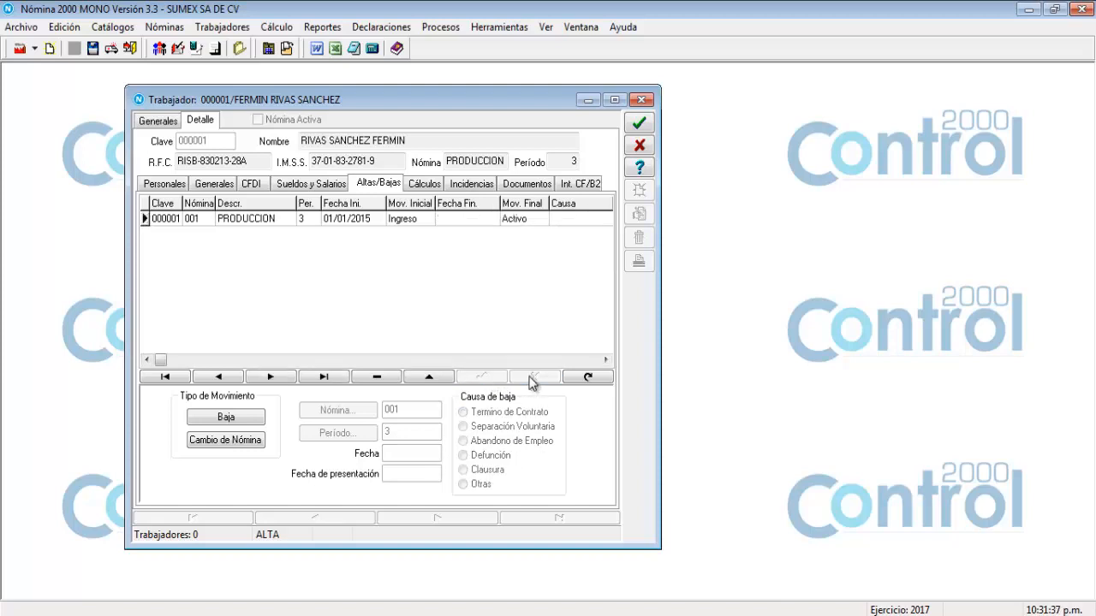
Start a Cambio de Nómina movement, cancel it, and switch to the Cálculos tab.
left_click(227, 449)
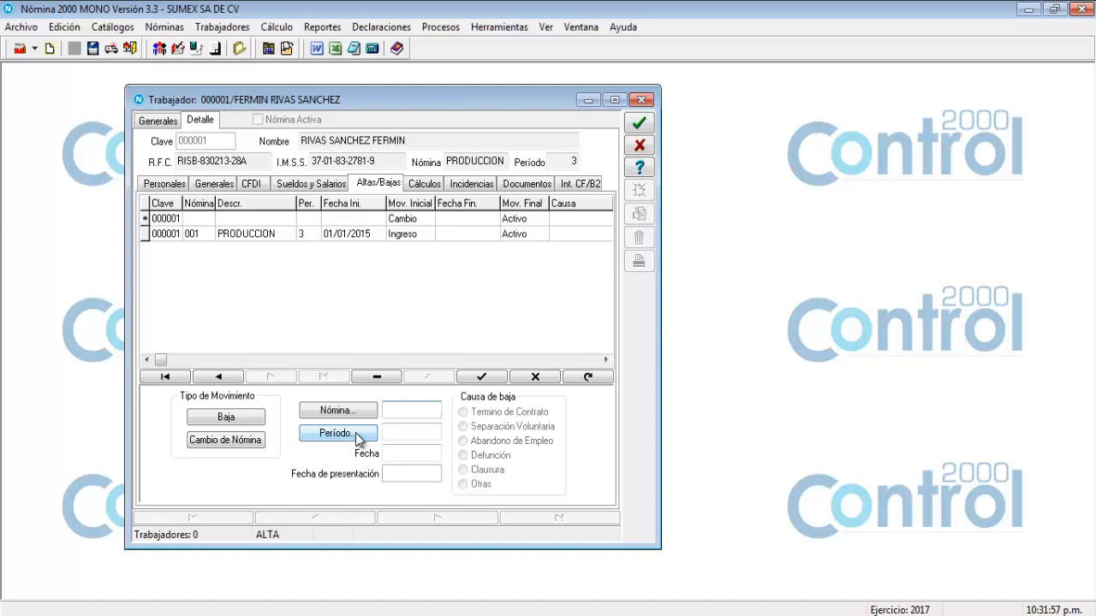
left_click(531, 380)
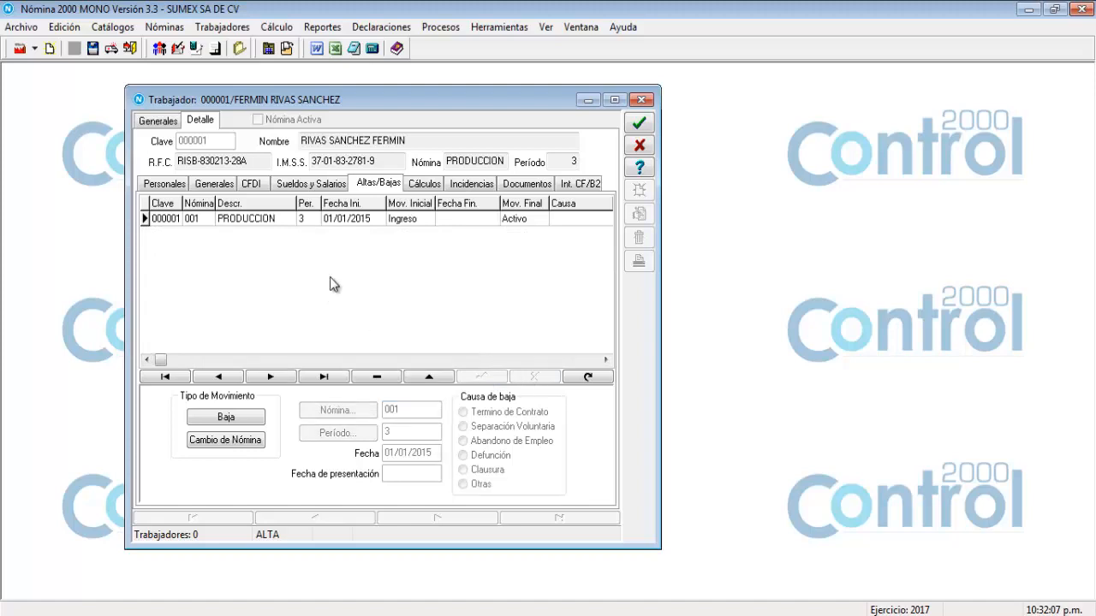
left_click(434, 193)
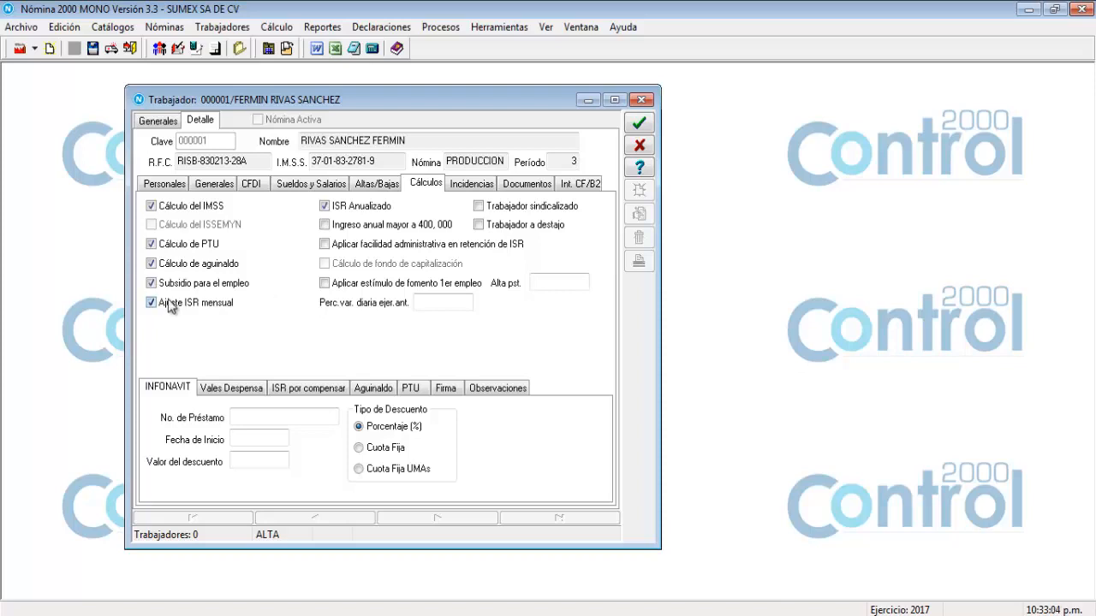
Clear the Ajuste ISR mensual checkbox on the worker's Cálculos tab.
left_click(155, 302)
Enter the INFONAVIT loan number in No. de Préstamo and Fecha de Inicio 01/01/2017.
left_click(249, 417)
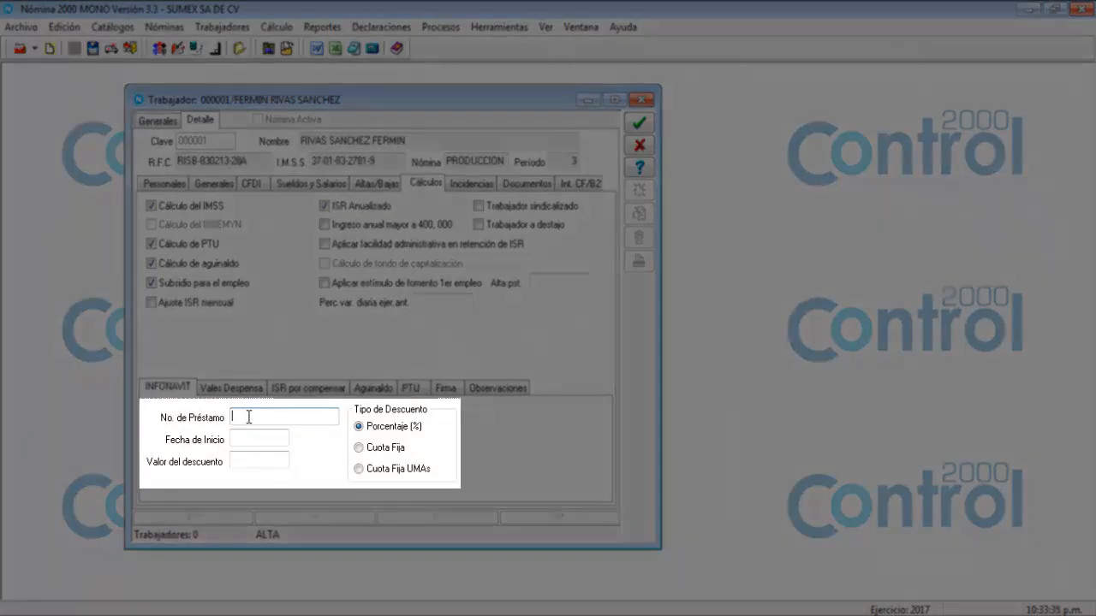
type("45")
type("67")
type("898765")
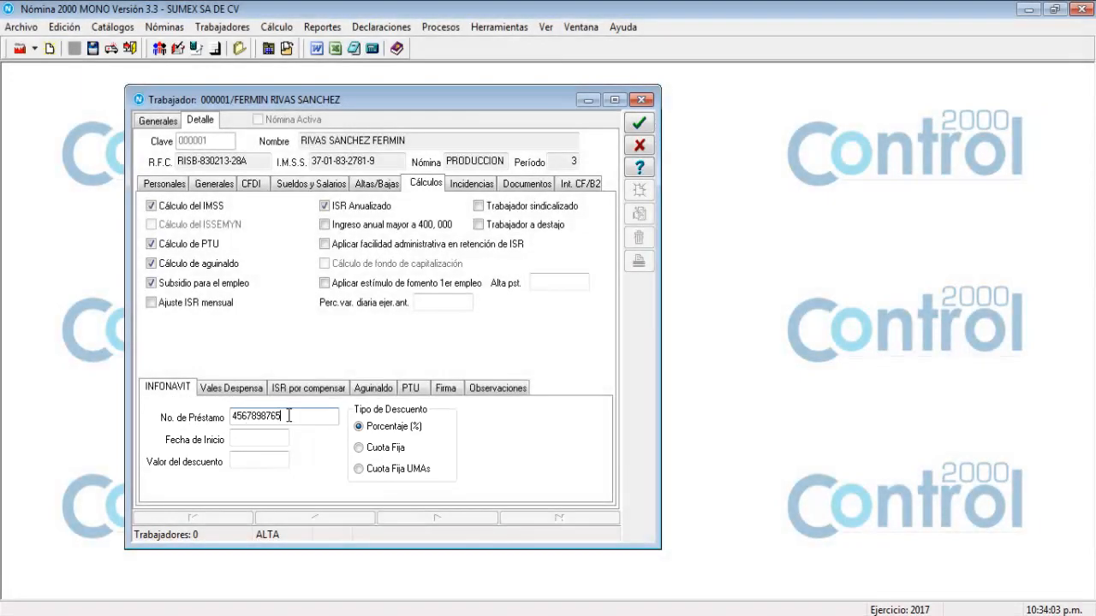
left_click(248, 438)
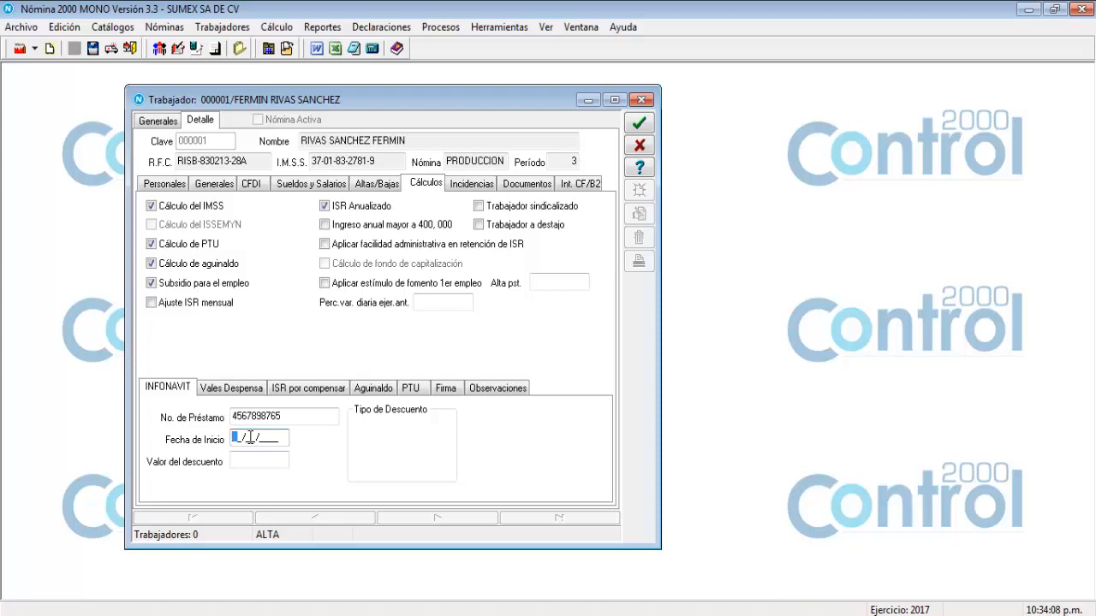
type("01/01/2017")
left_click(257, 459)
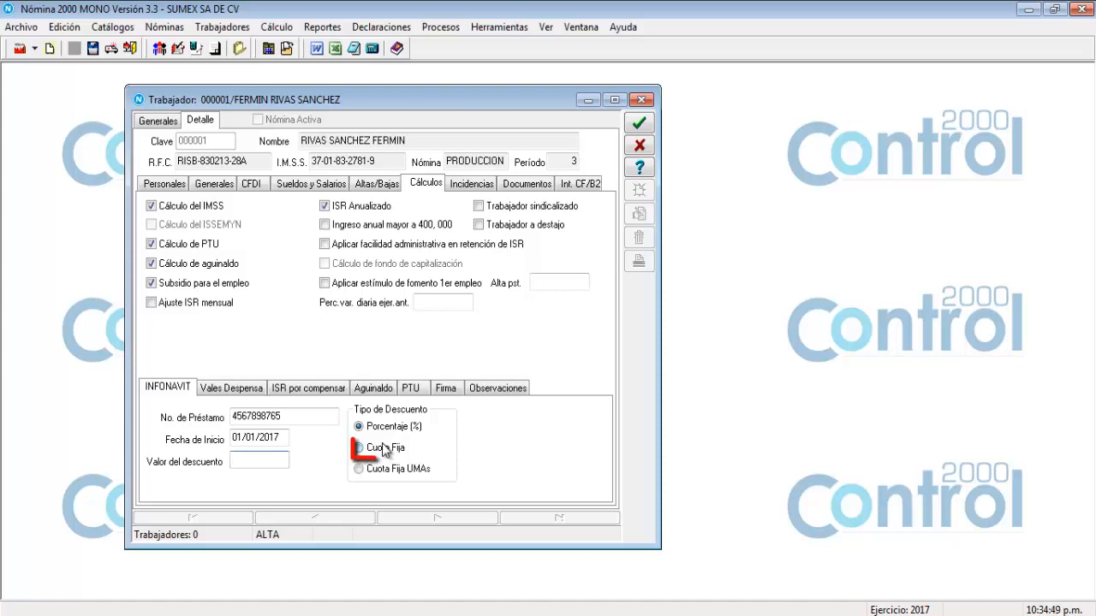
Make the INFONAVIT discount a Cuota Fija UMAs of 26.6800, then show Vales Despensa.
left_click(360, 448)
left_click(261, 459)
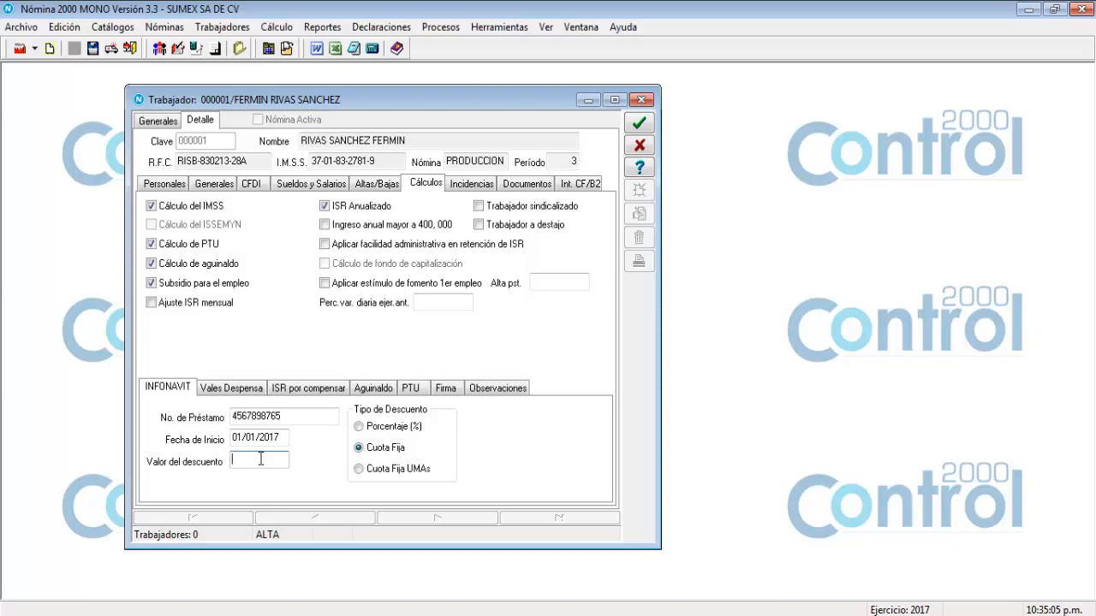
type("00")
left_click(389, 472)
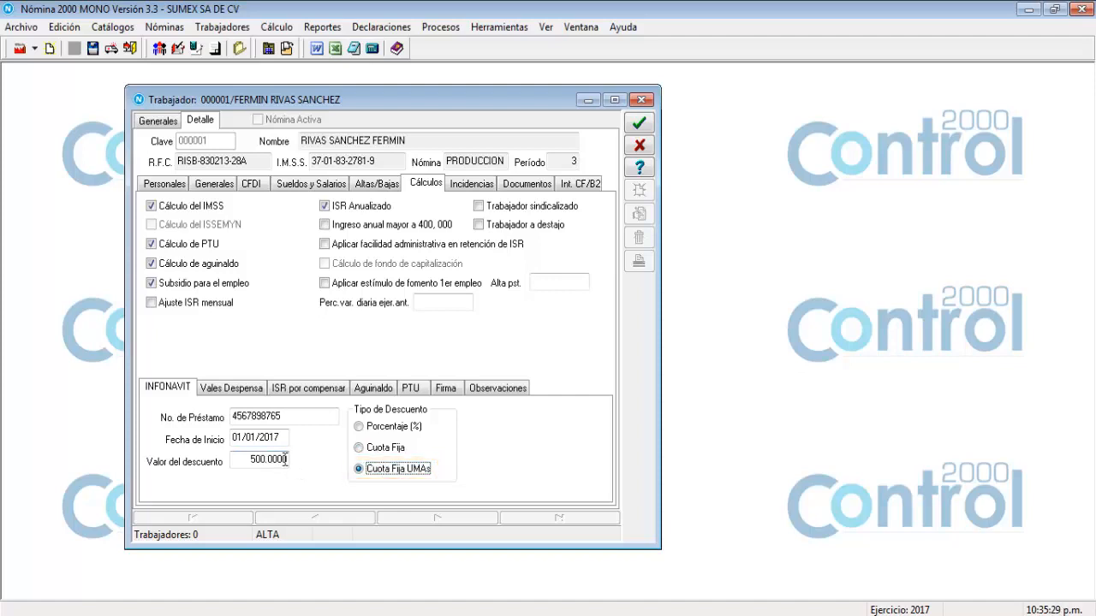
left_click_drag(286, 461, 220, 458)
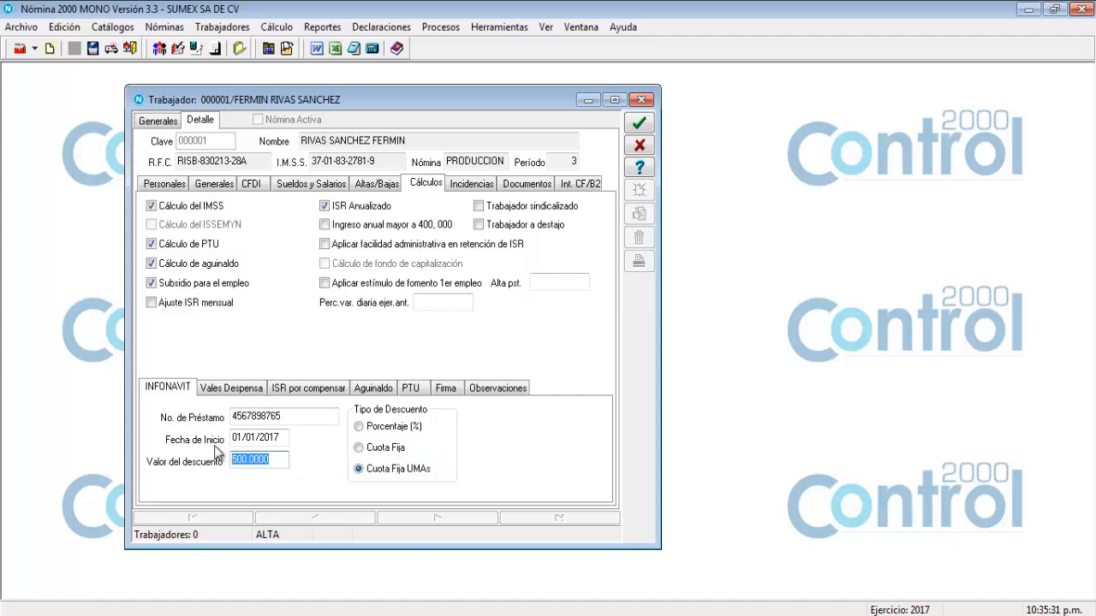
key("Delete")
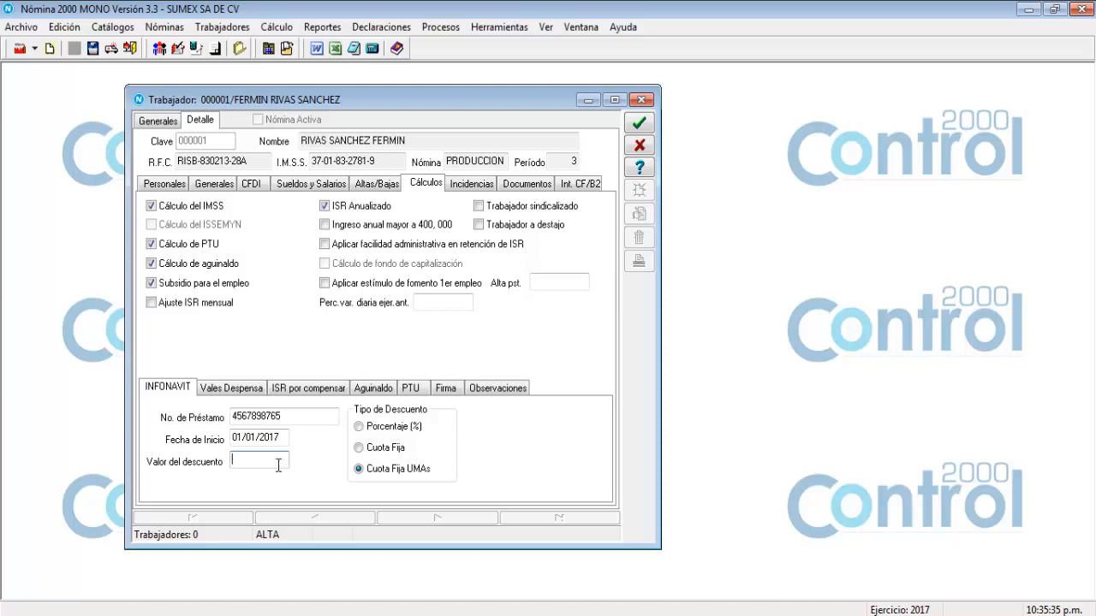
type("26.6800")
left_click(237, 389)
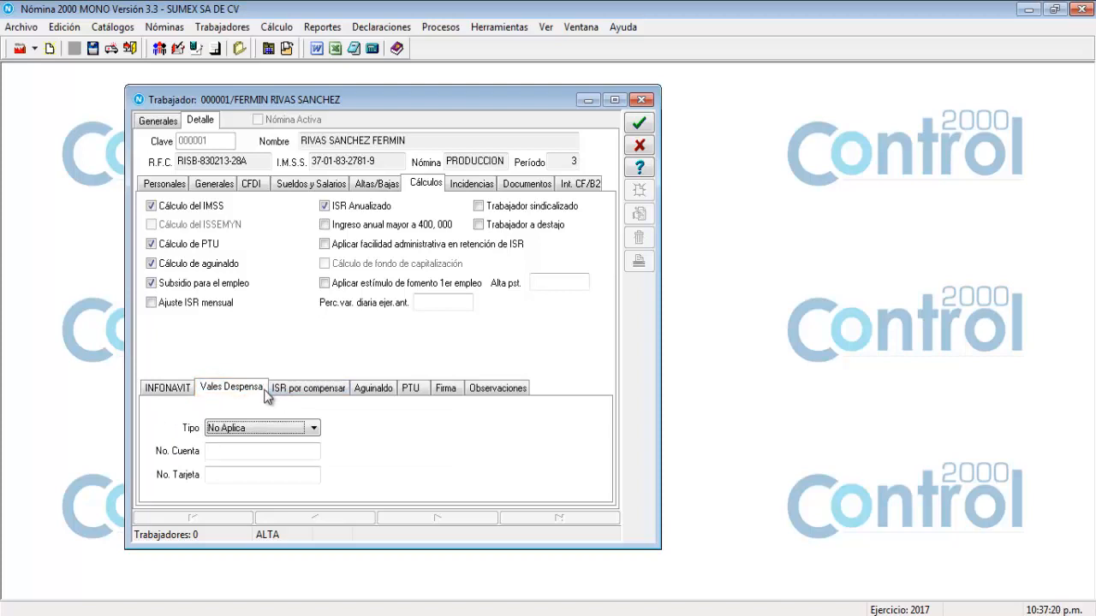
Choose Electrónico as the Vales Despensa type, then show the ISR por compensar sub-tab.
left_click(313, 431)
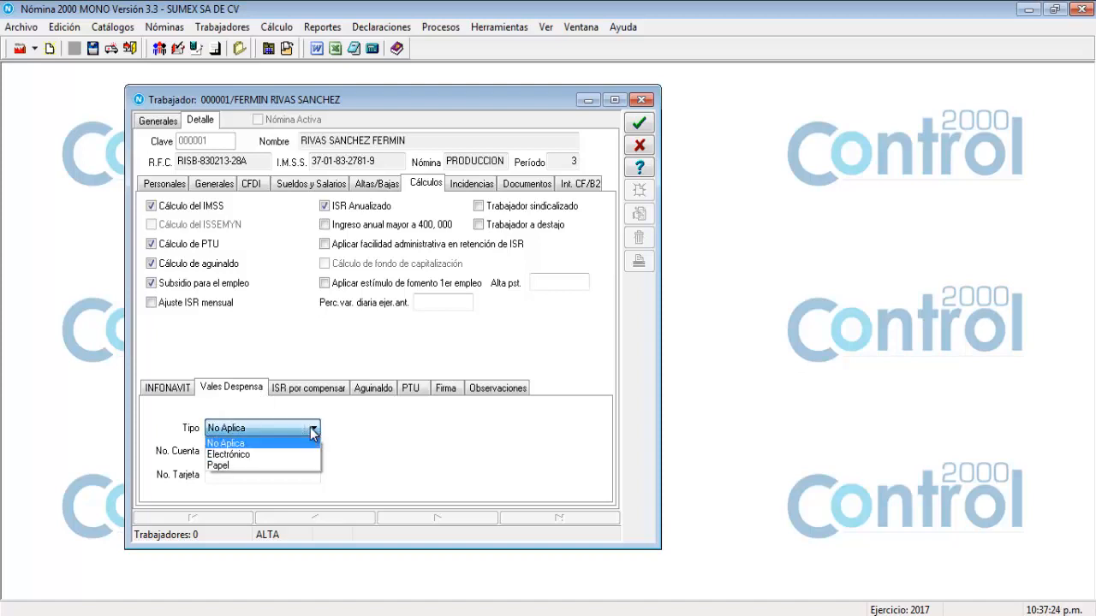
left_click(253, 452)
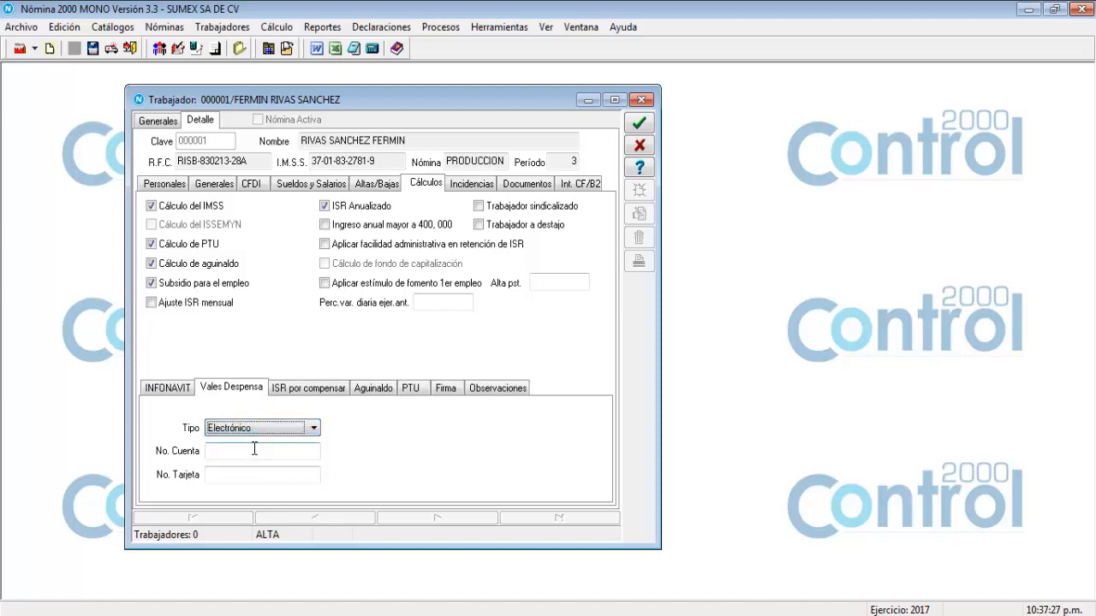
left_click(317, 391)
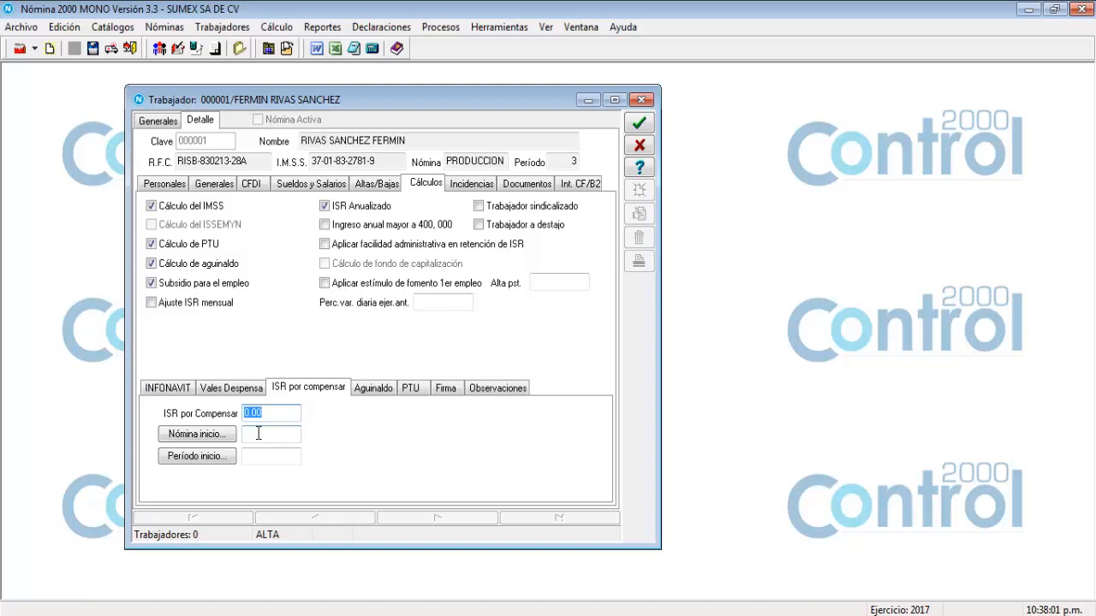
Show the Aguinaldo sub-tab with its blank gratification days and annual gratification fields.
left_click(382, 390)
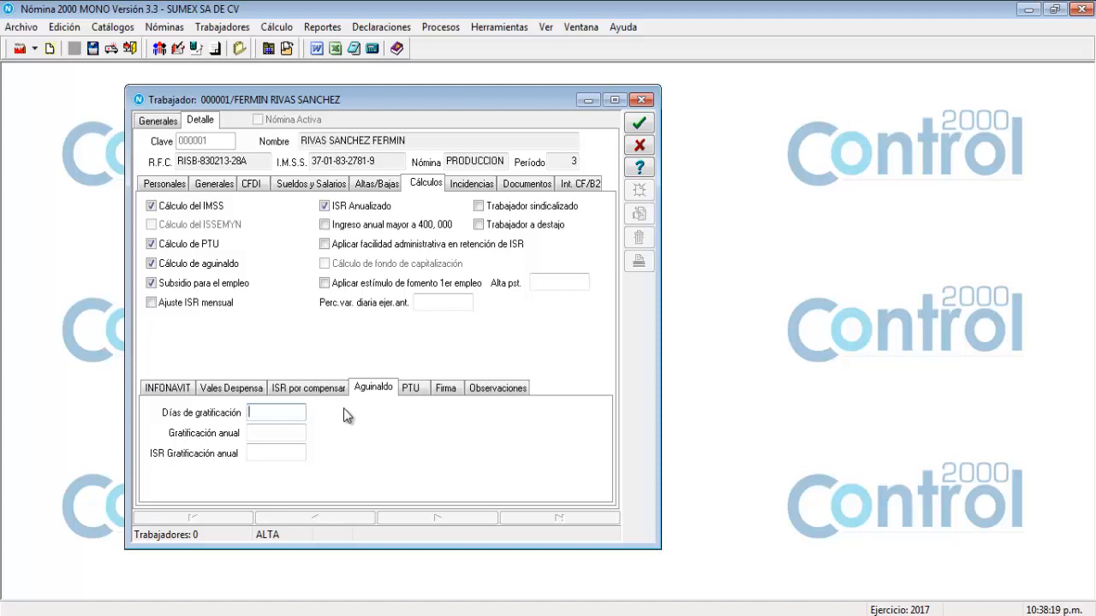
Look through the PTU, Firma and Observaciones sub-tabs, then open the Incidencias tab.
left_click(412, 390)
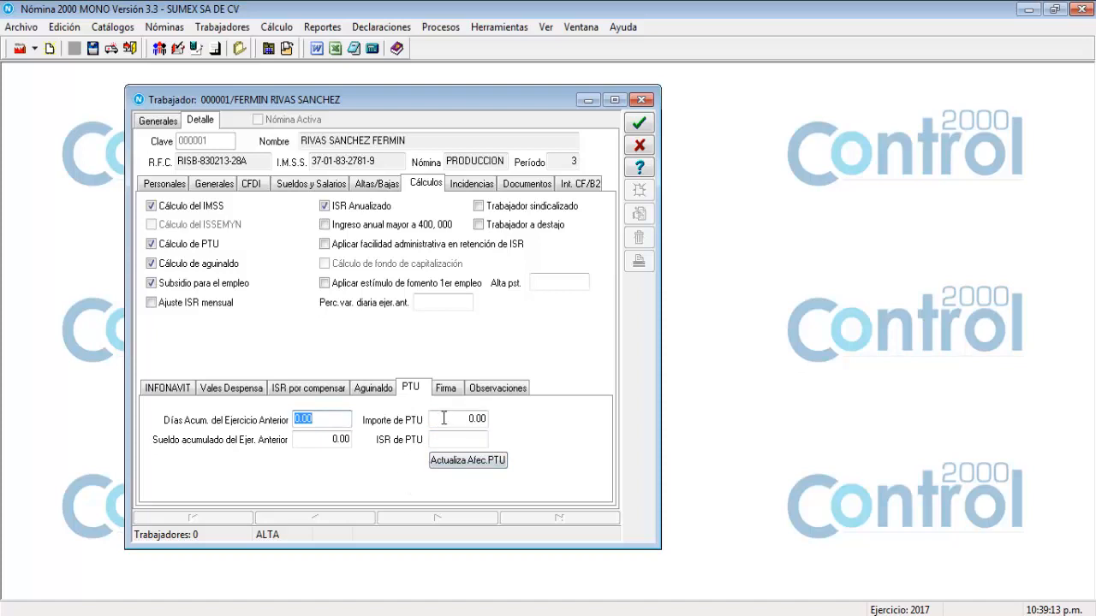
left_click(446, 391)
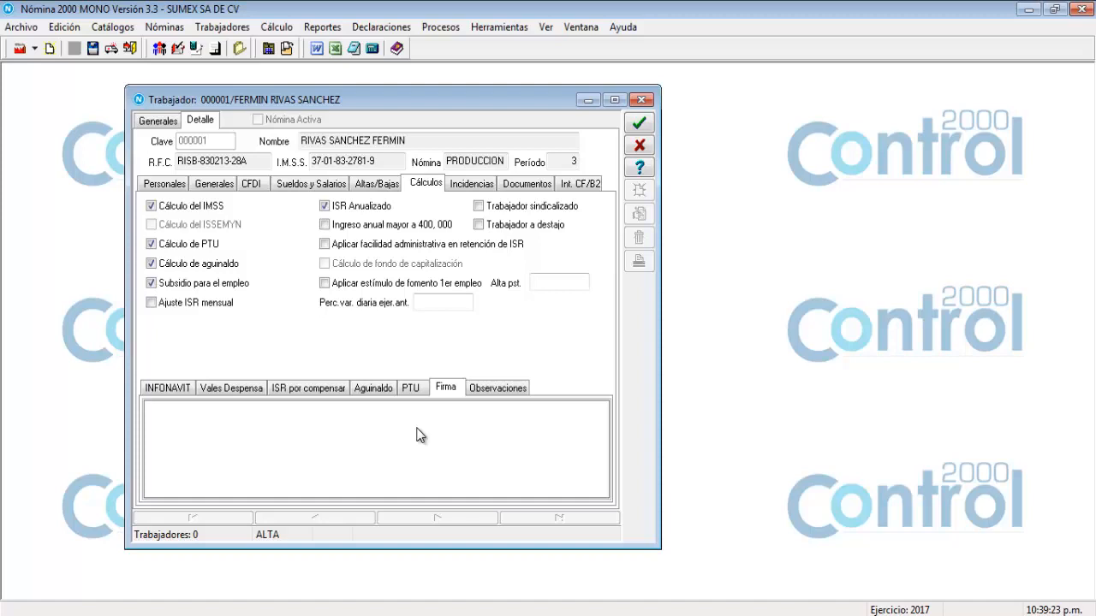
left_click(500, 389)
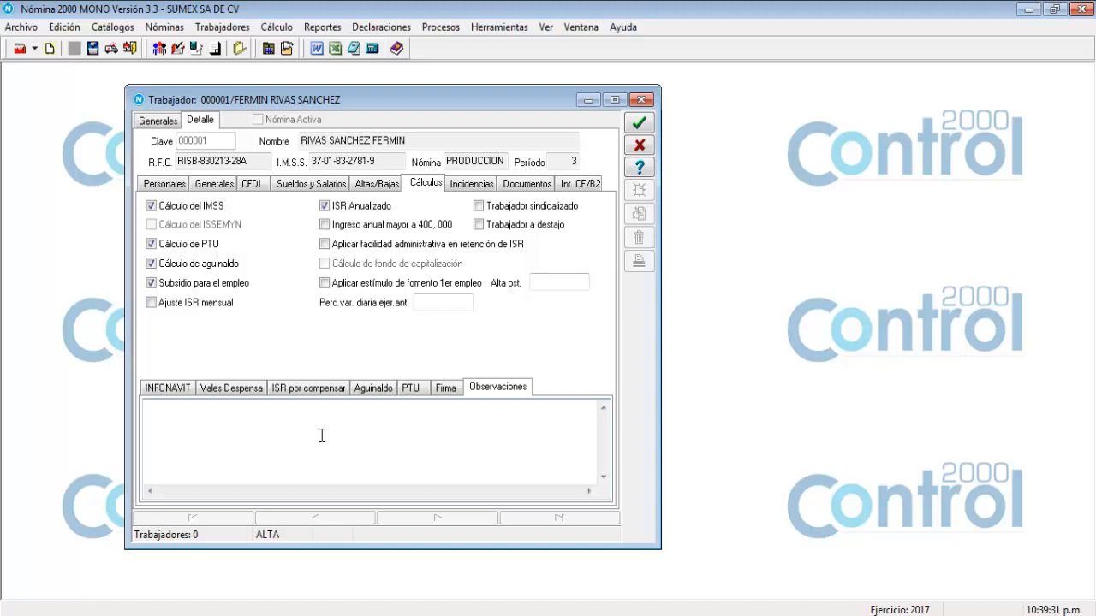
left_click(478, 185)
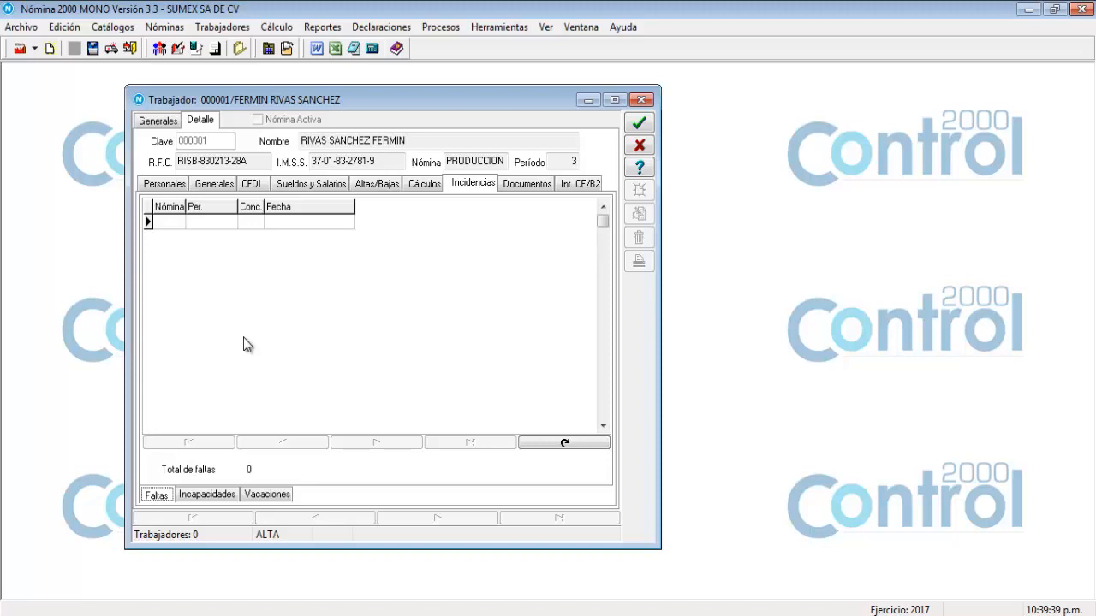
Look through worker 000001's Incapacidades, Vacaciones and Faltas records, then show the empty Documentos list.
left_click(228, 497)
left_click(244, 498)
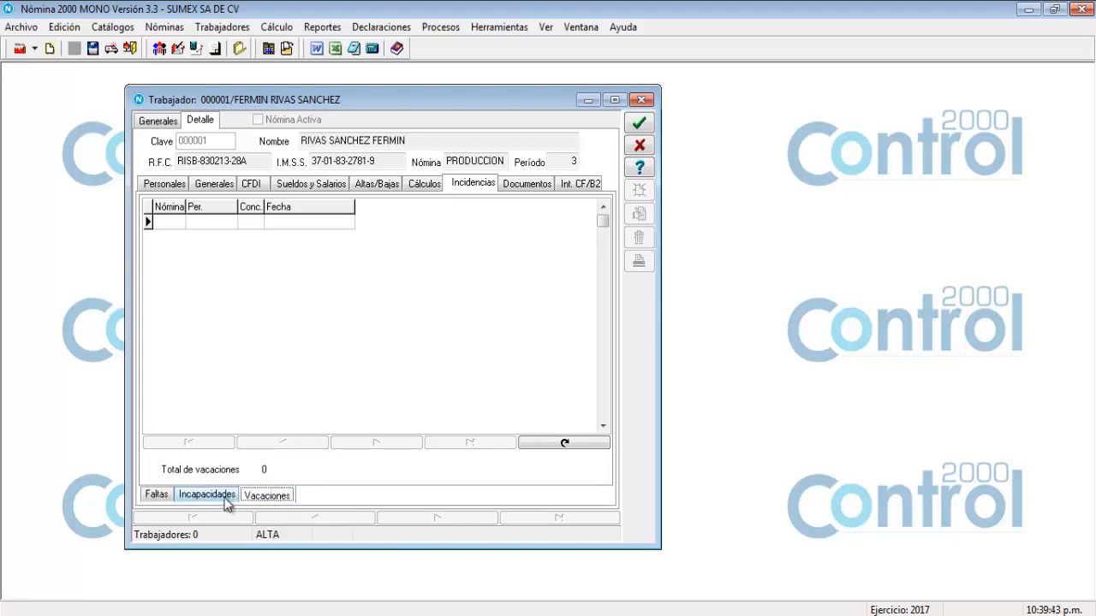
left_click(227, 500)
left_click(159, 495)
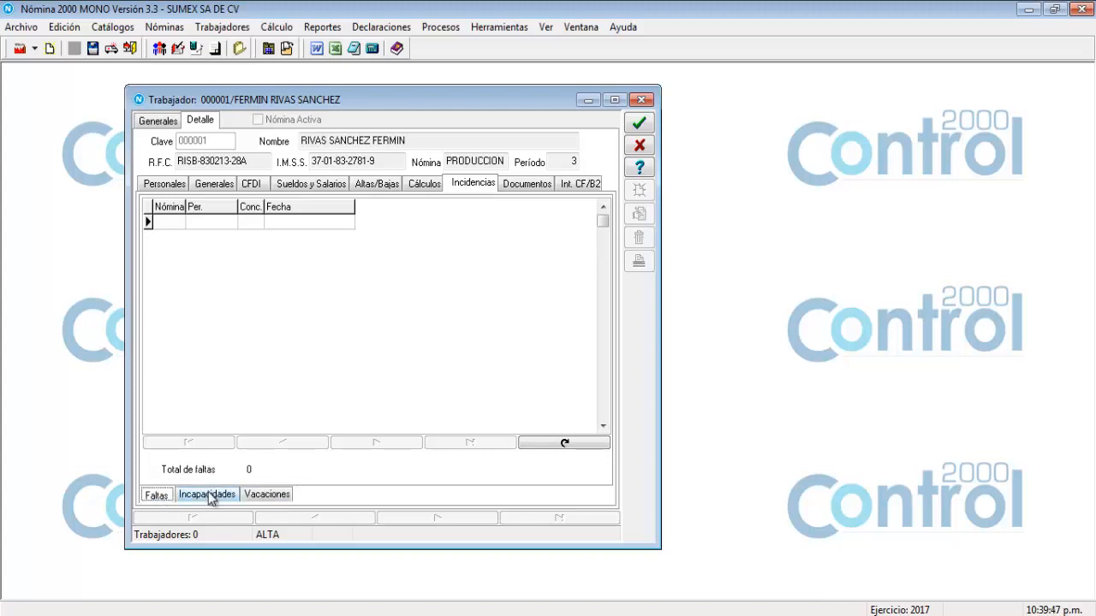
left_click(216, 495)
left_click(259, 500)
left_click(216, 496)
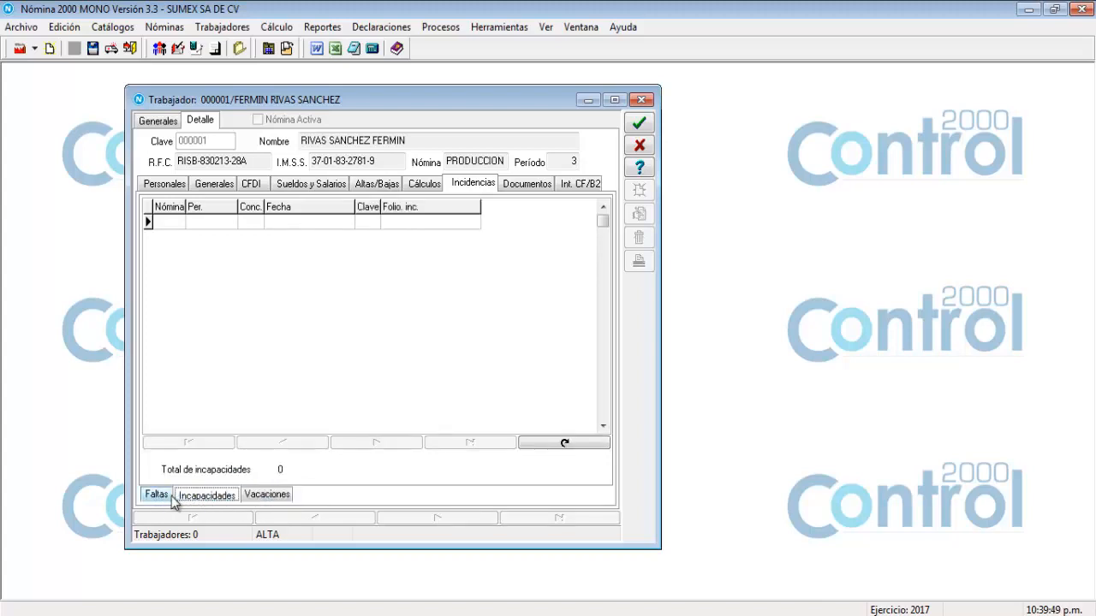
left_click(168, 497)
left_click(191, 500)
left_click(522, 184)
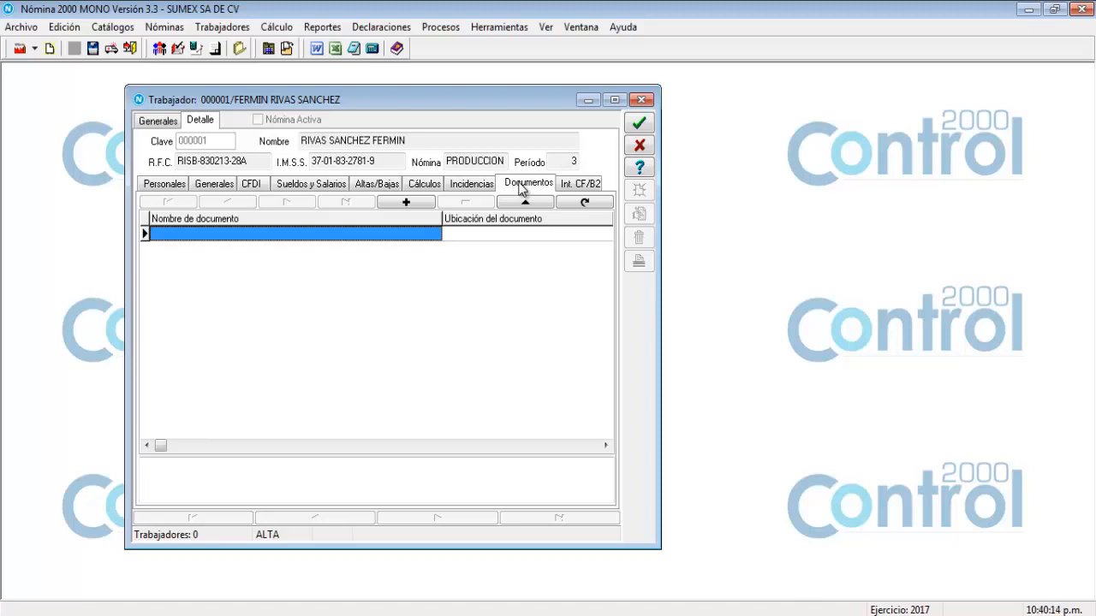
Look at the empty Int. CF/B2 accounts section, then go back to the Personales data.
left_click(579, 188)
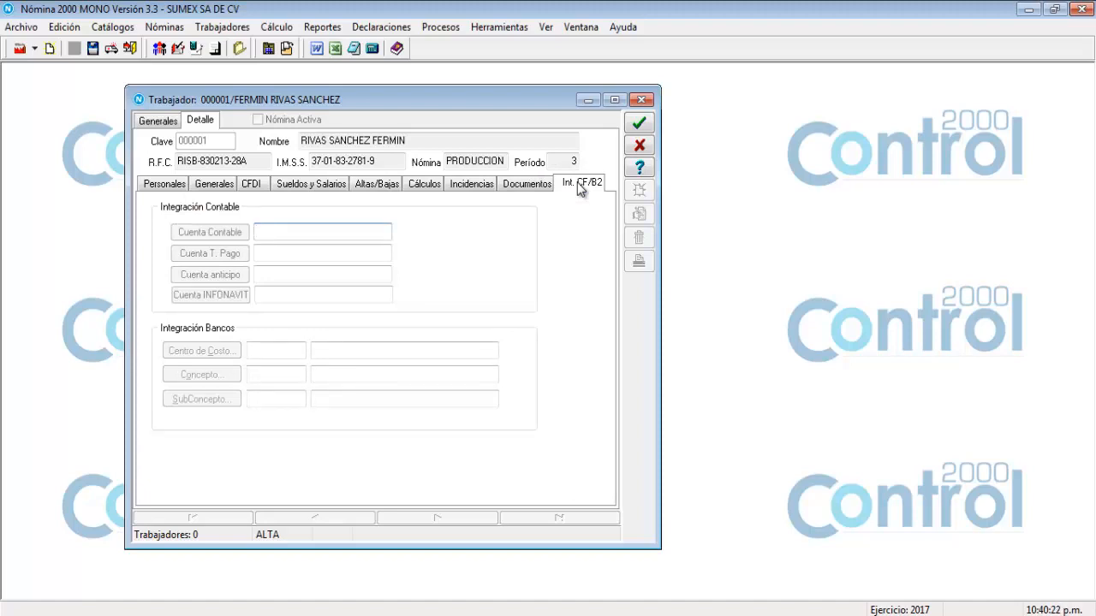
left_click(178, 184)
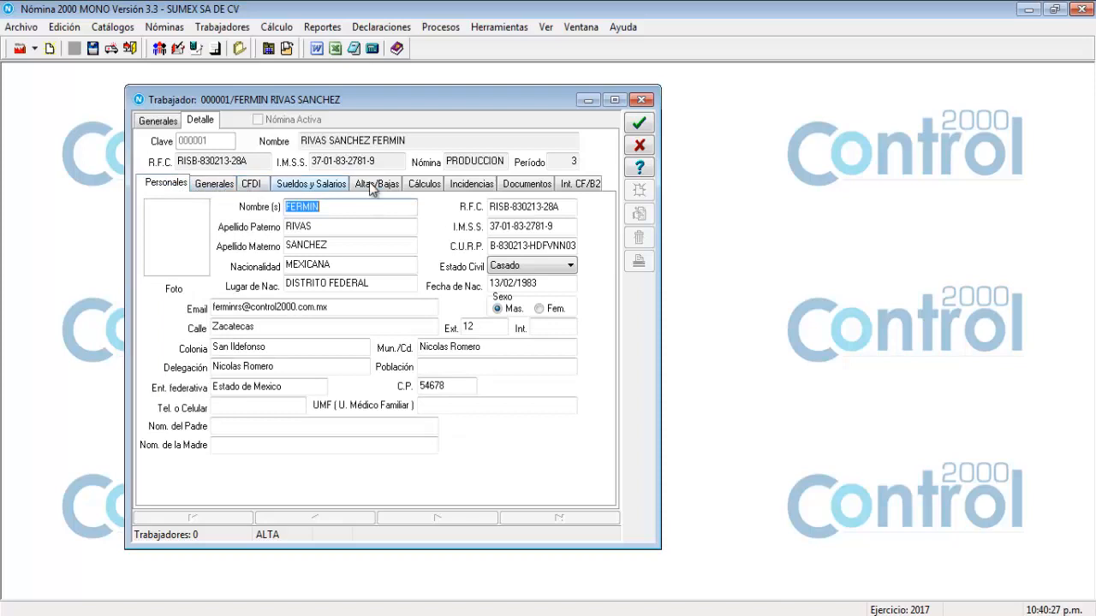
Confirm worker 000001's record so the catalogue lists workers 000001 through 000004.
left_click(640, 125)
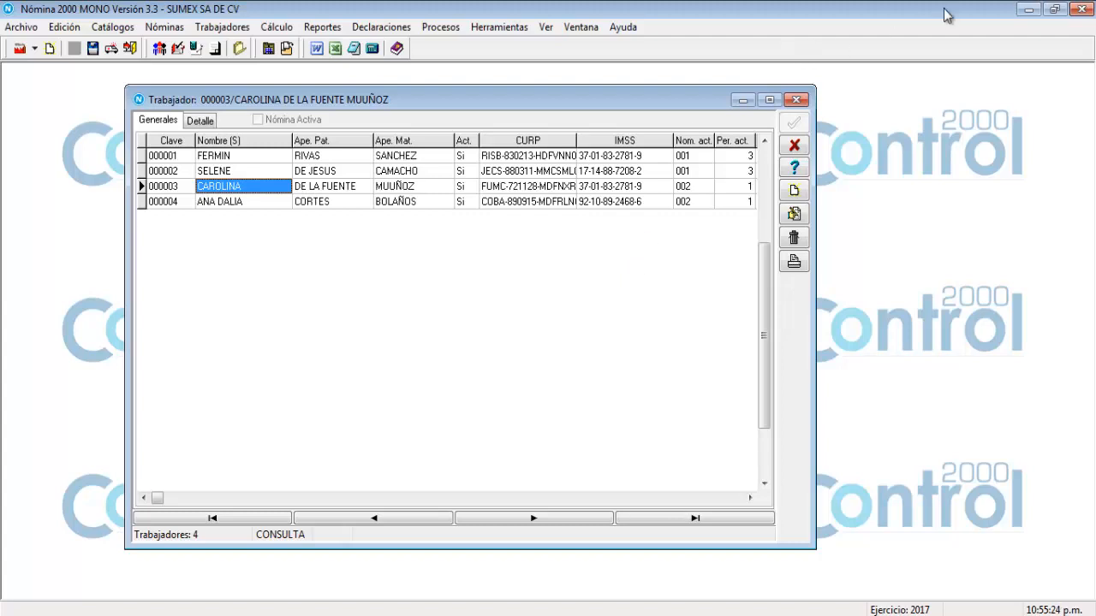
Close the Trabajador catalogue and bring up the Cálculo > Afectaciones submenu.
left_click(793, 145)
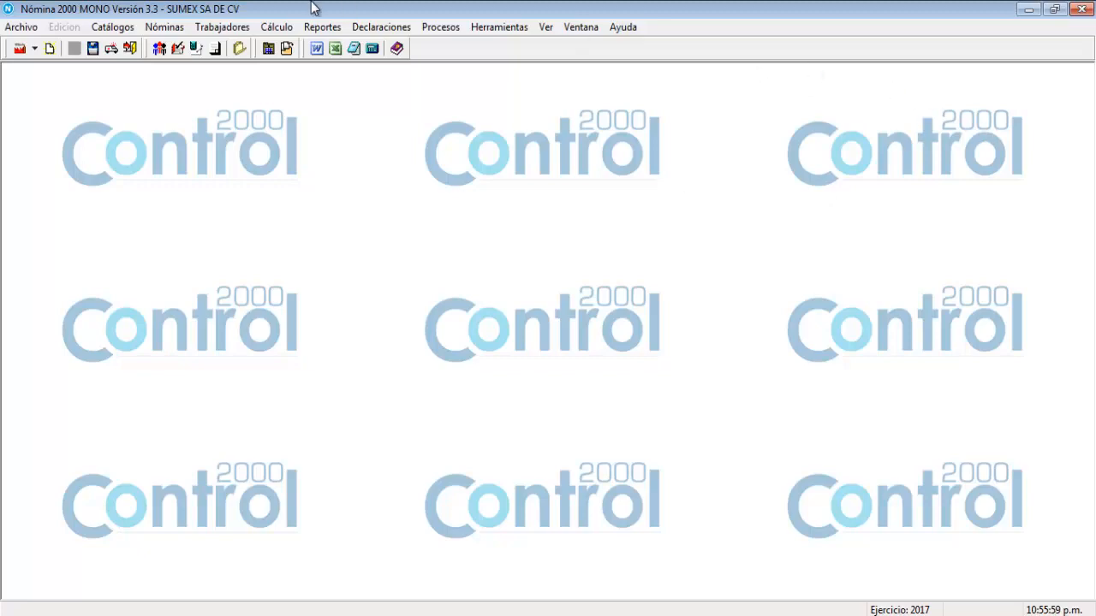
left_click(275, 27)
mouse_move(343, 45)
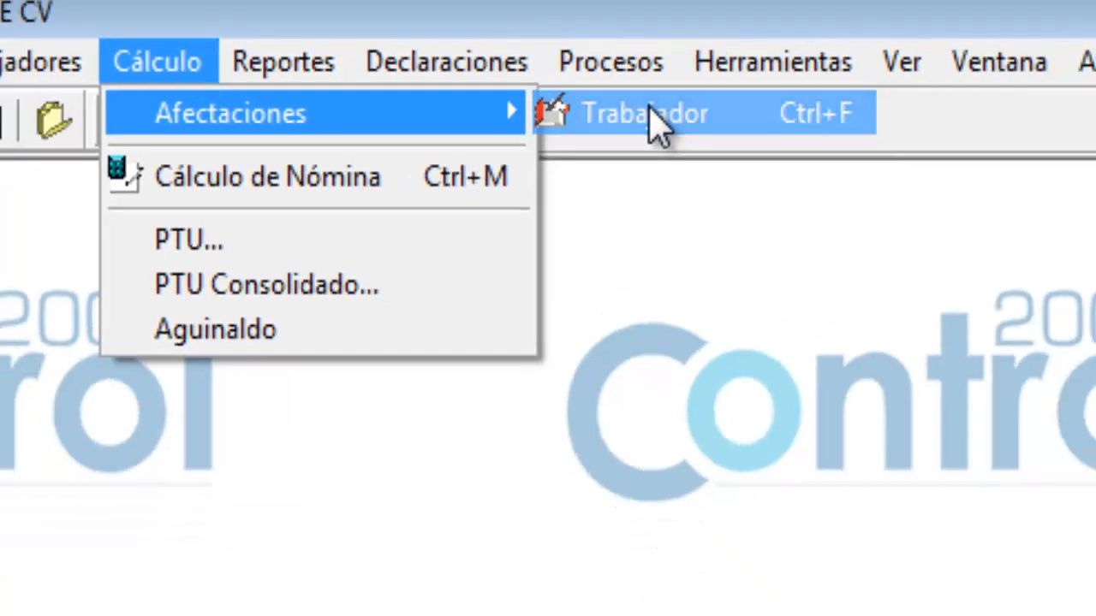
Open Trabajador afectaciones for the ADMINISTRATIVOS payroll 002, period 1.
left_click(748, 147)
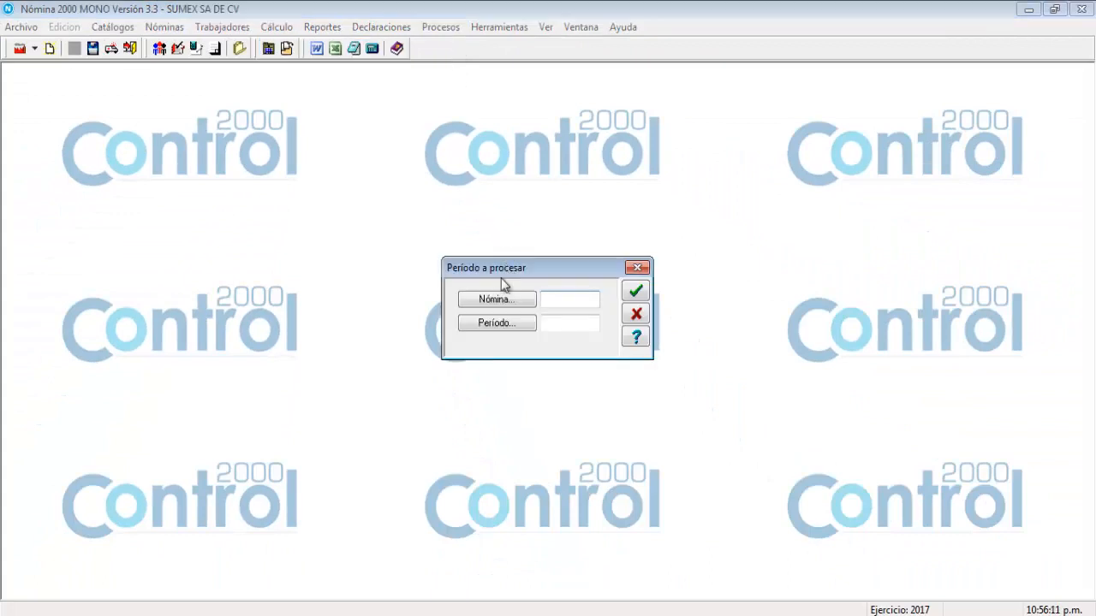
left_click(498, 298)
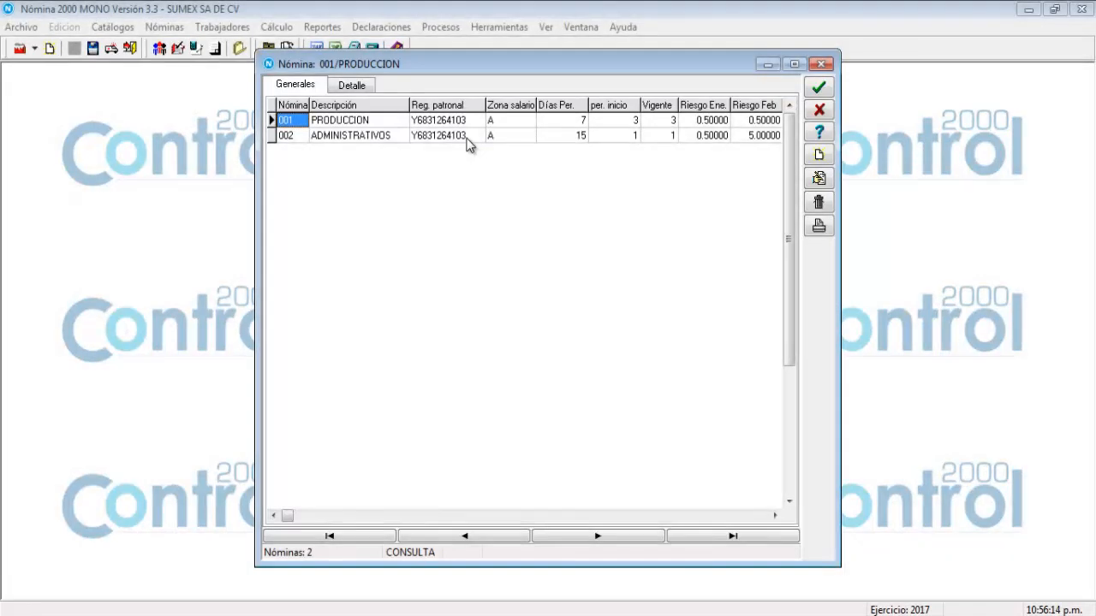
double_click(467, 139)
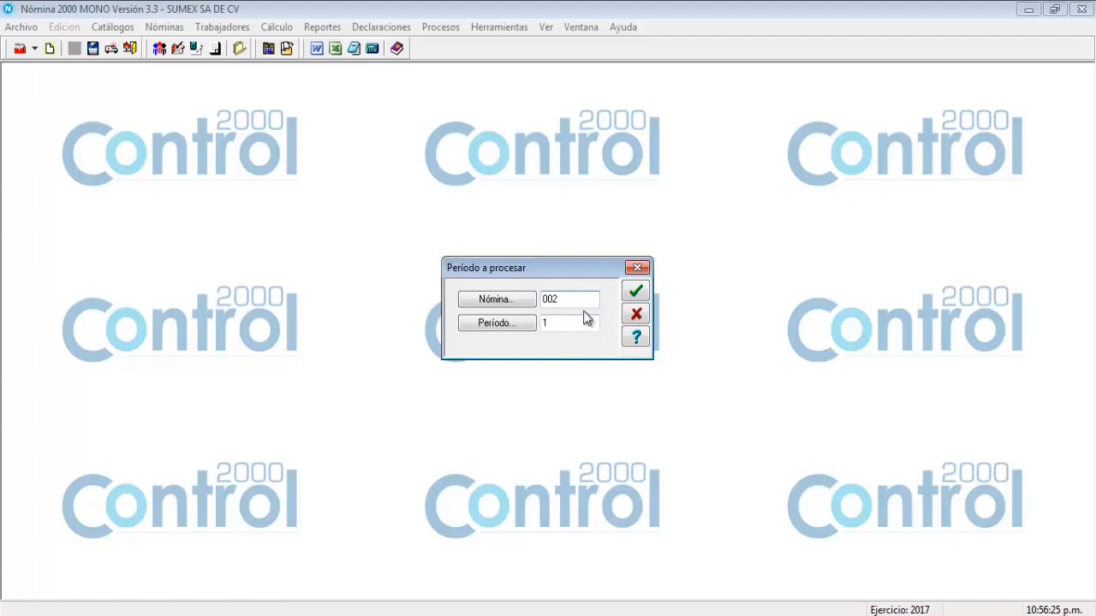
left_click(634, 294)
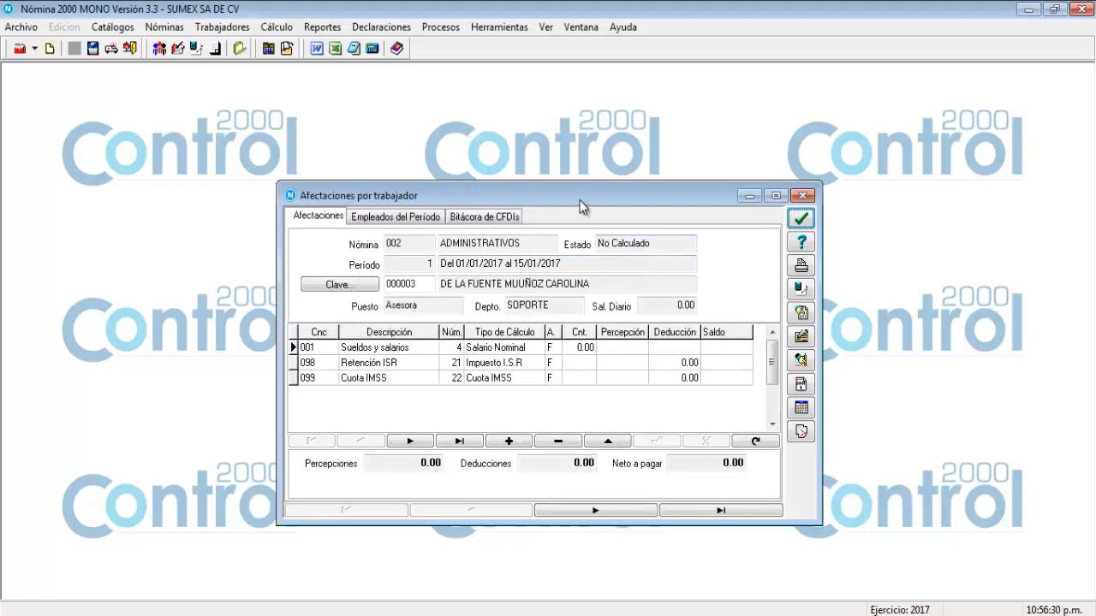
Calculate worker 000003's afectaciones to a net pay of 4,066.09, then close the window.
left_click_drag(571, 196, 540, 162)
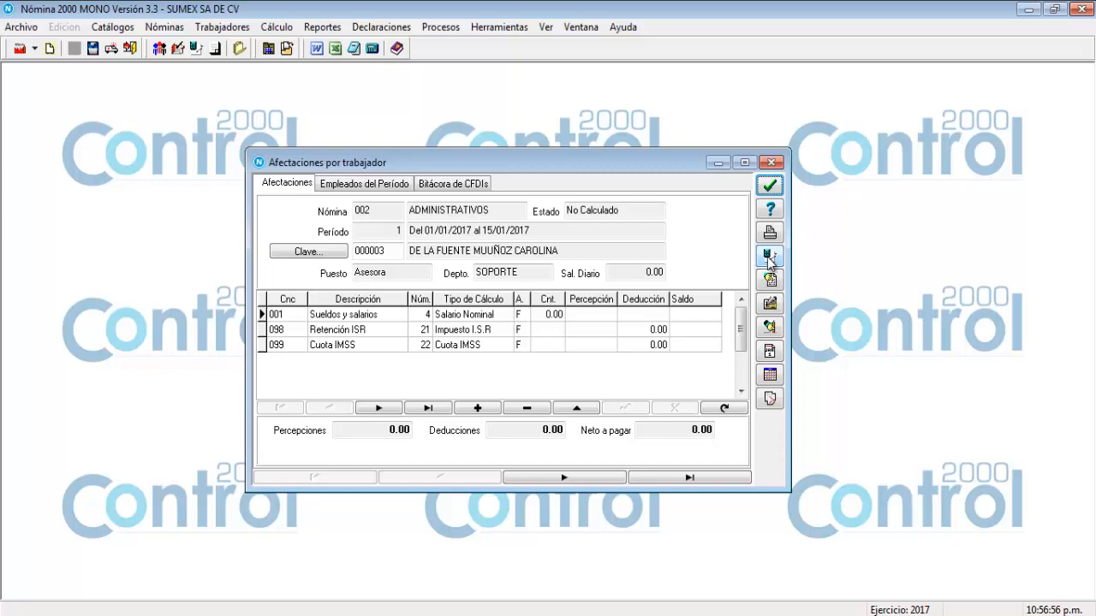
left_click(768, 257)
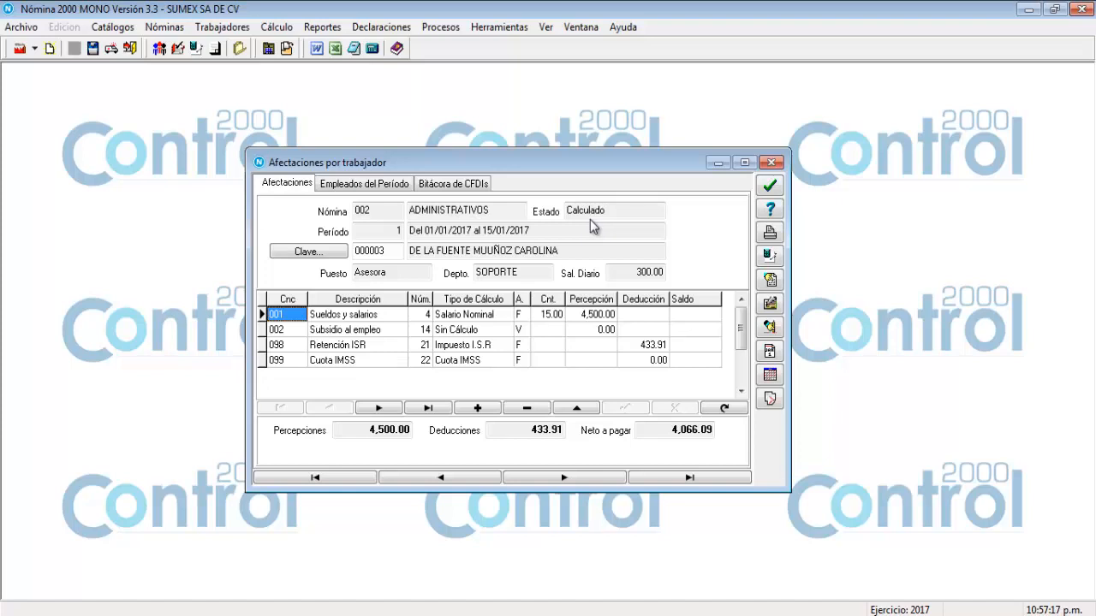
left_click(777, 164)
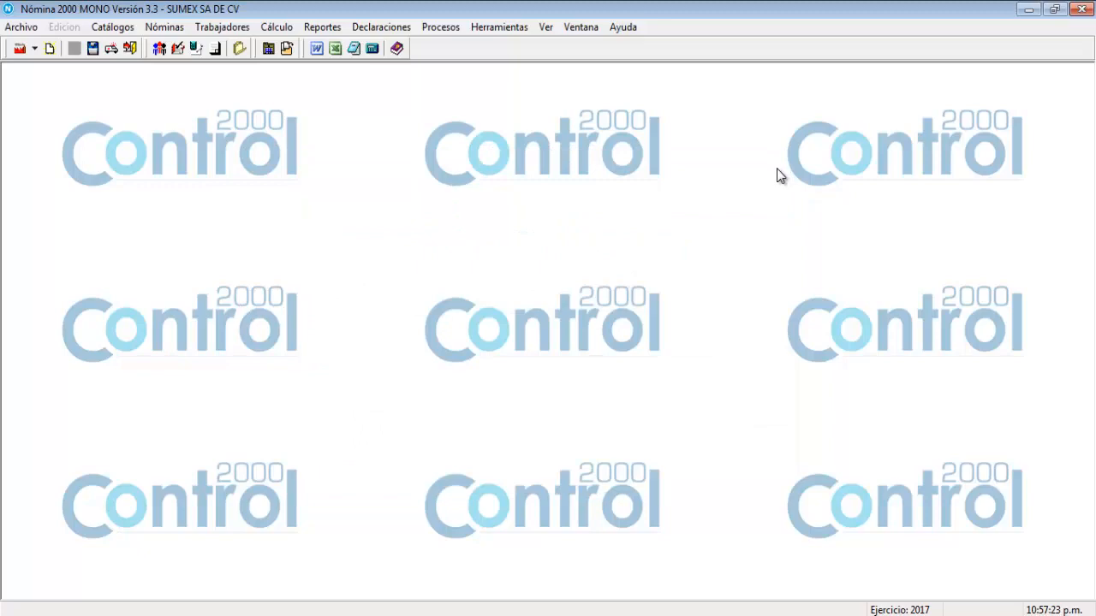
Run the full payroll calculation for ADMINISTRATIVOS payroll 002, period 1.
left_click(276, 29)
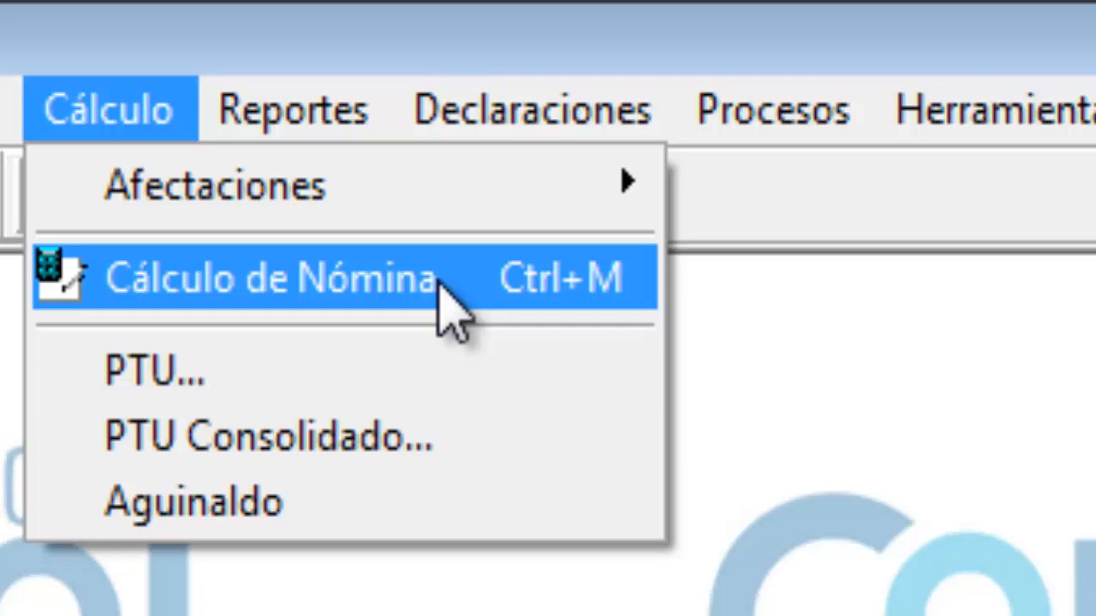
left_click(439, 281)
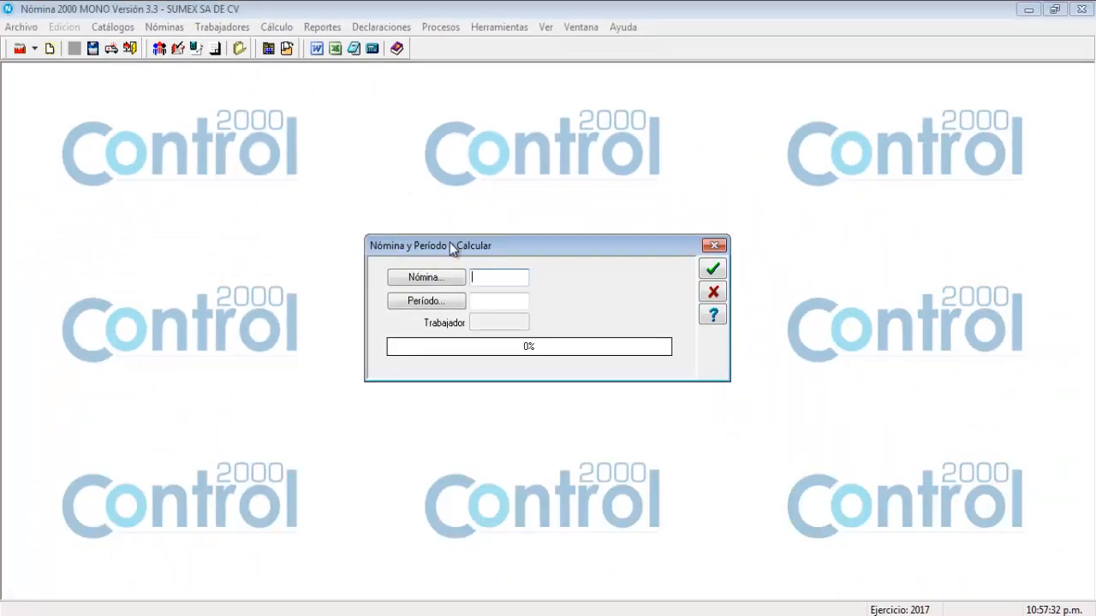
left_click_drag(449, 242, 384, 202)
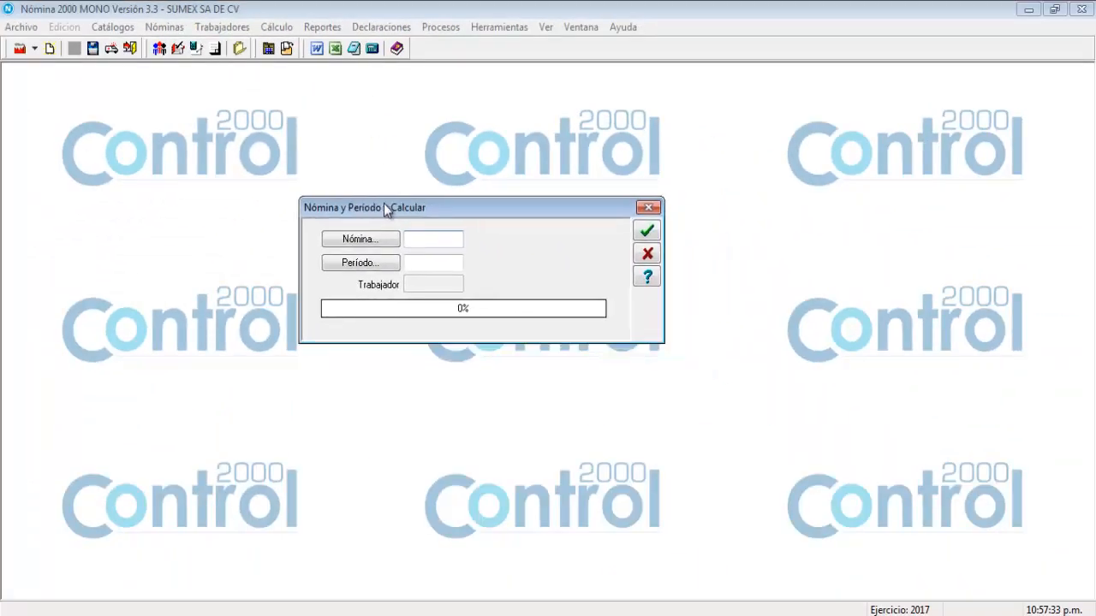
left_click(379, 239)
double_click(391, 136)
left_click(647, 238)
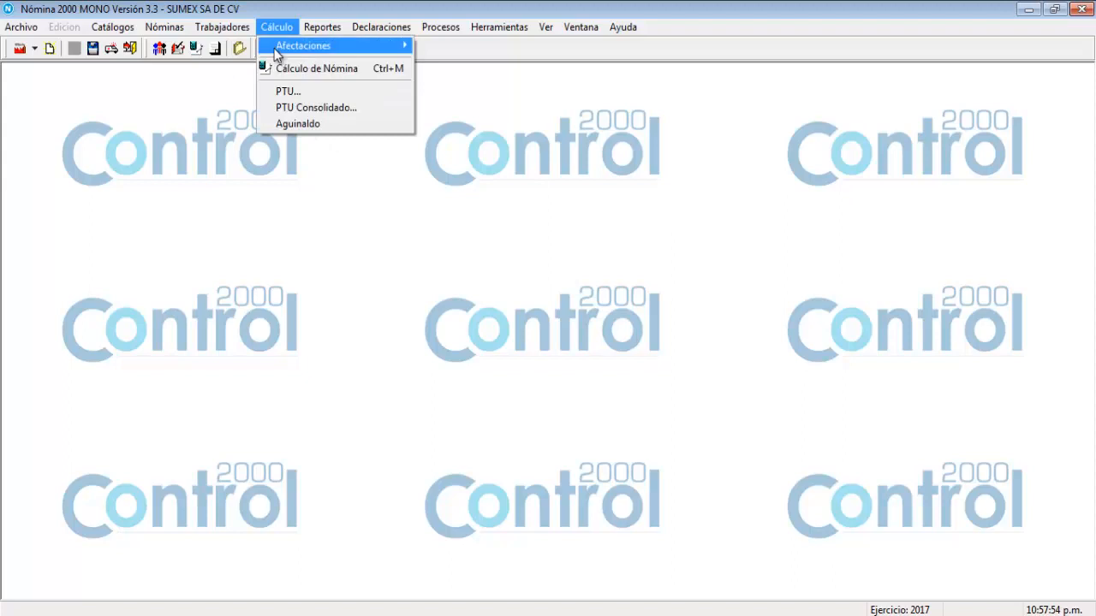
Open Trabajador afectaciones for the ADMINISTRATIVOS payroll 002, period 1.
mouse_move(338, 47)
left_click(438, 47)
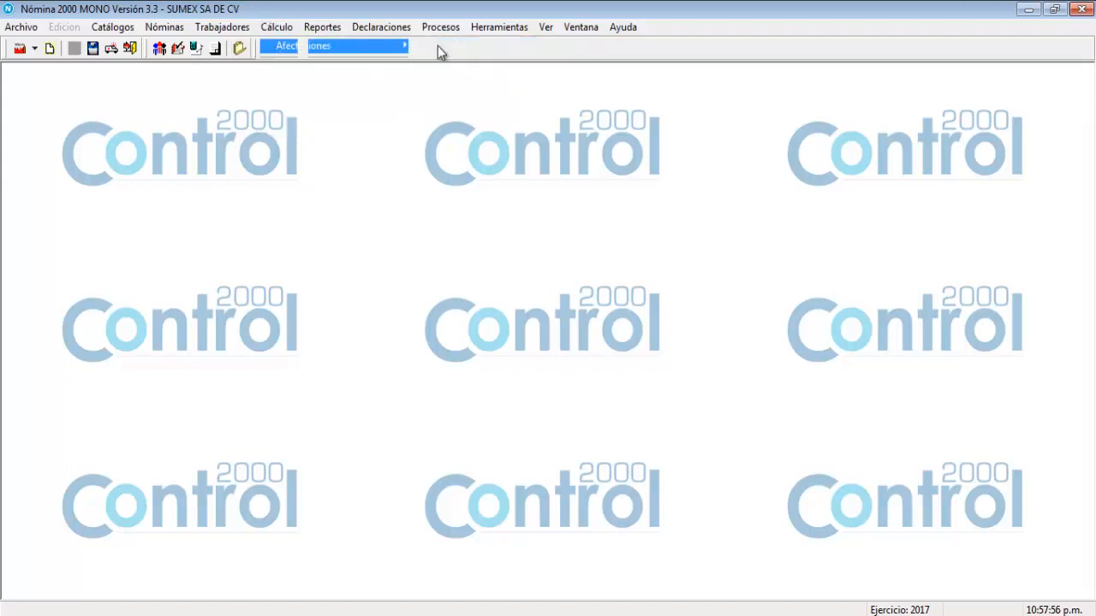
left_click(497, 300)
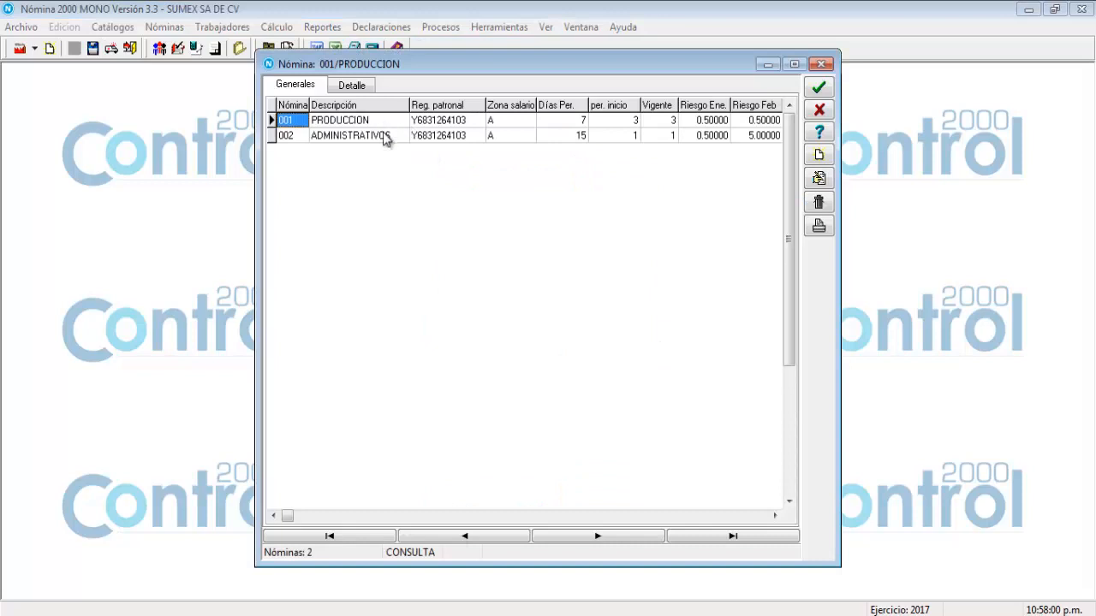
double_click(381, 136)
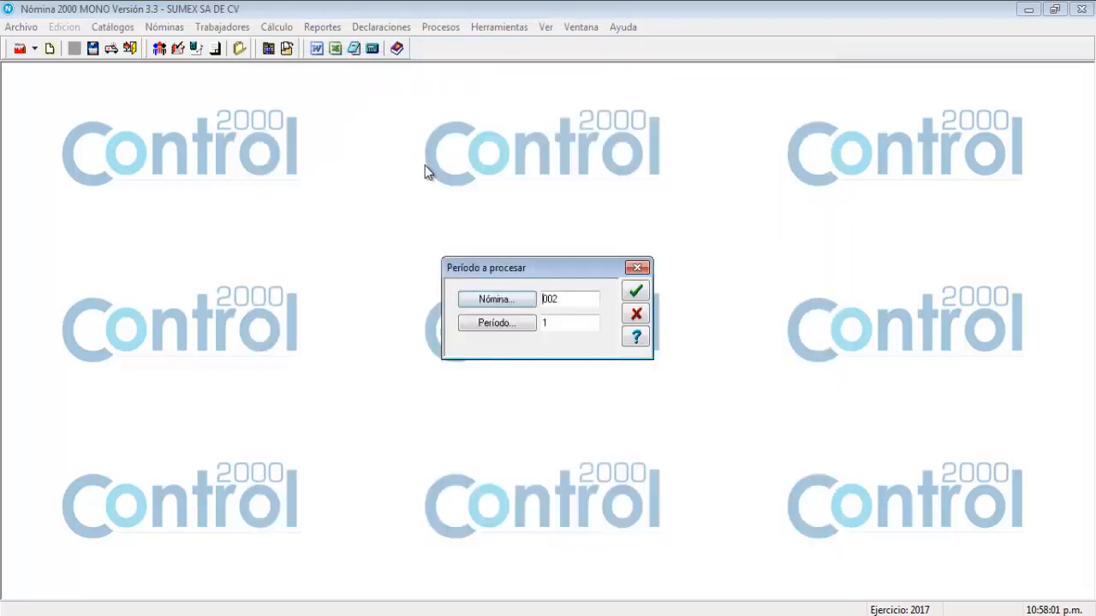
left_click(634, 295)
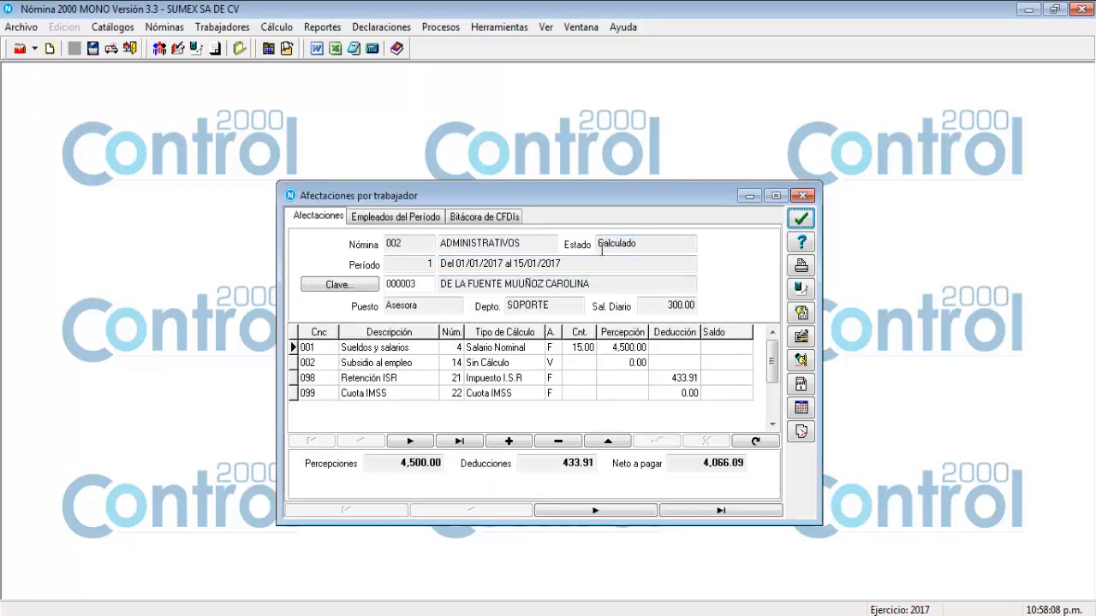
Step to the next worker and back to worker 000003's calculated concepts.
left_click(627, 512)
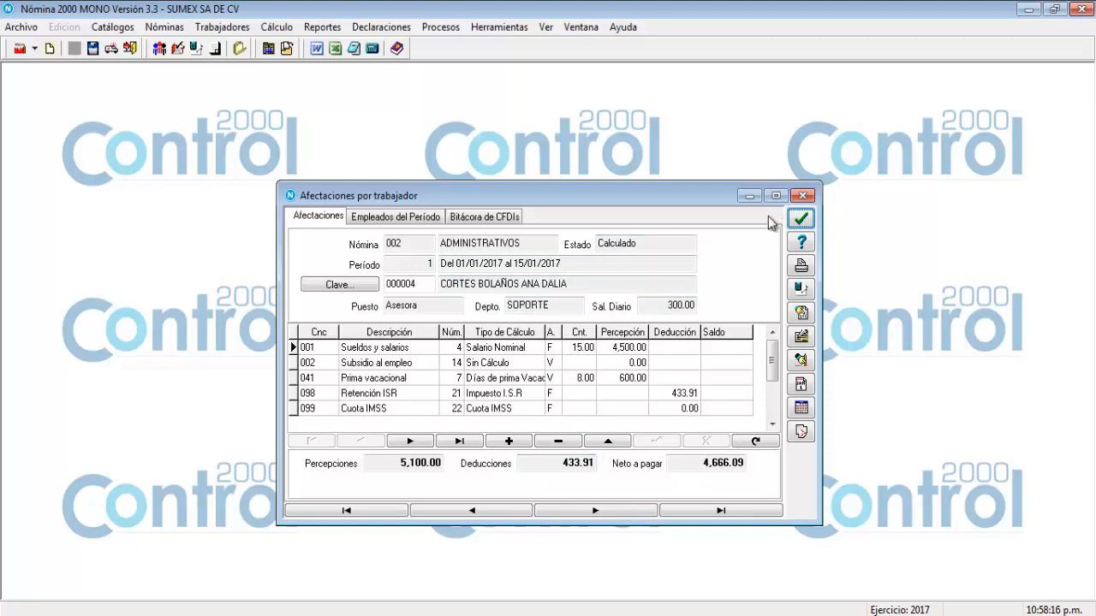
left_click_drag(640, 194, 610, 125)
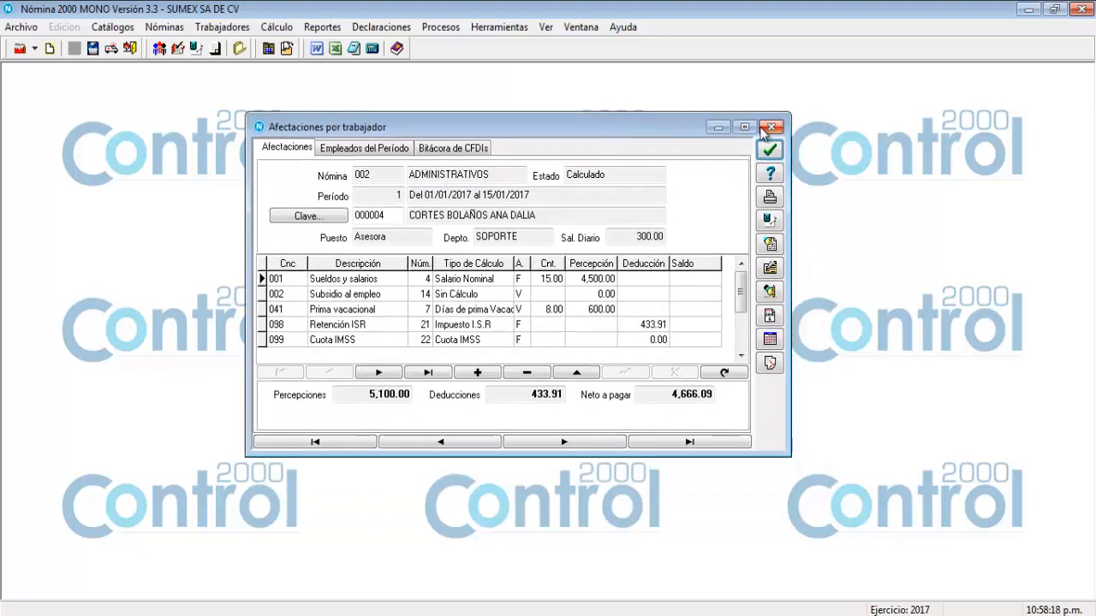
left_click(472, 442)
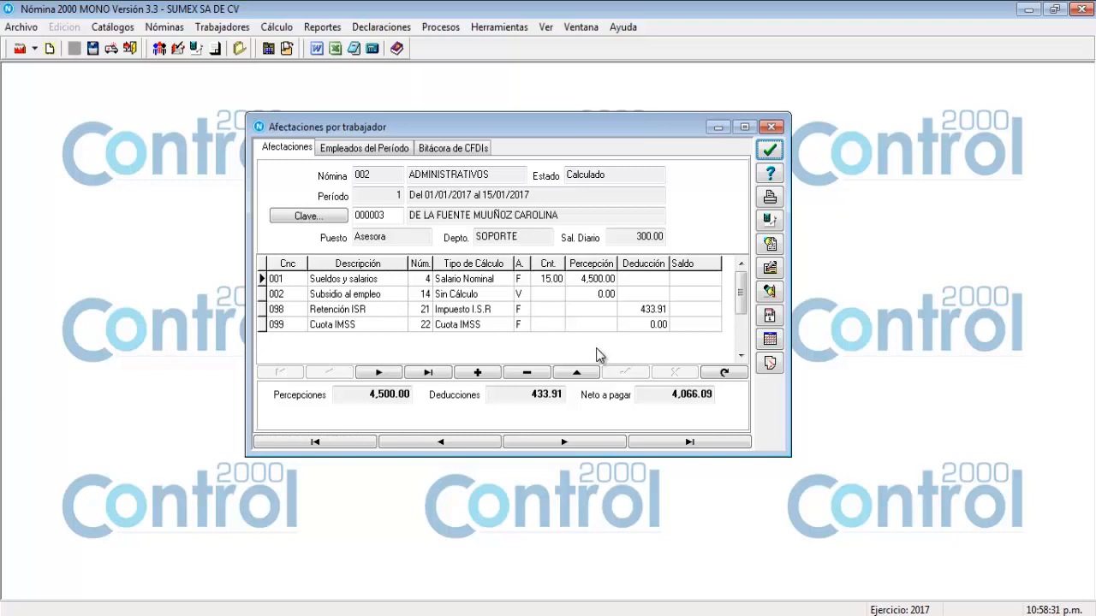
Insert a new row in worker 000003's afectaciones with concept 053 INFONAVIT.
left_click(478, 372)
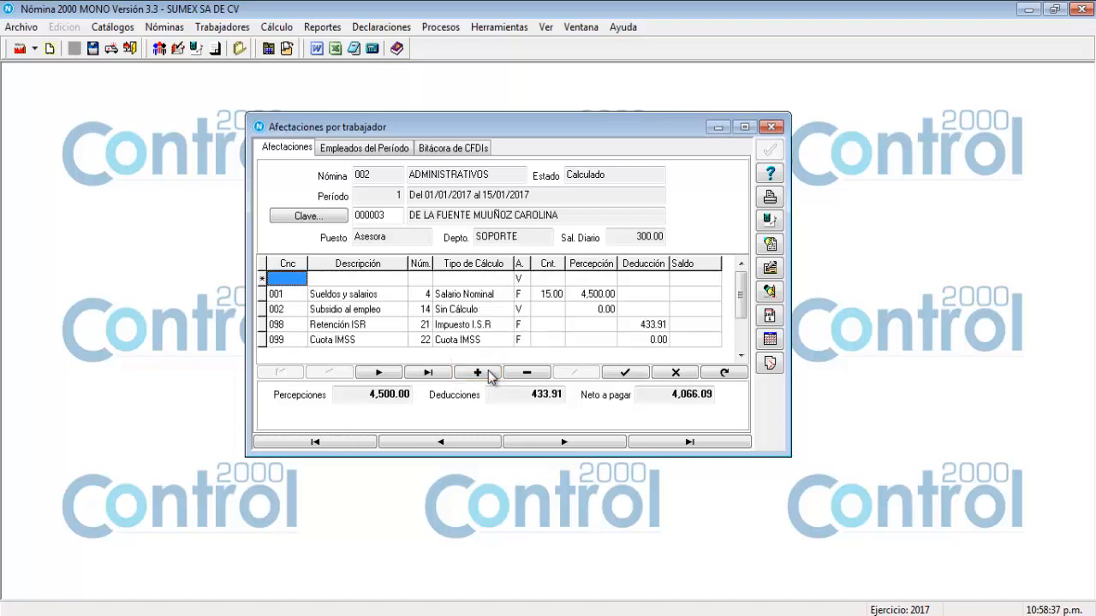
left_click(293, 279)
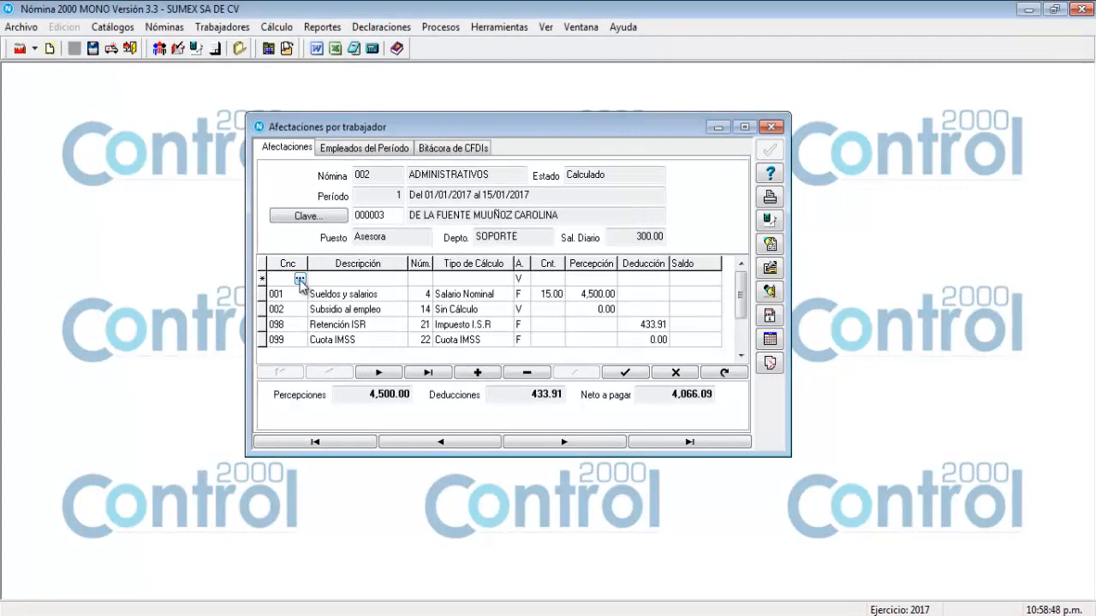
left_click(299, 279)
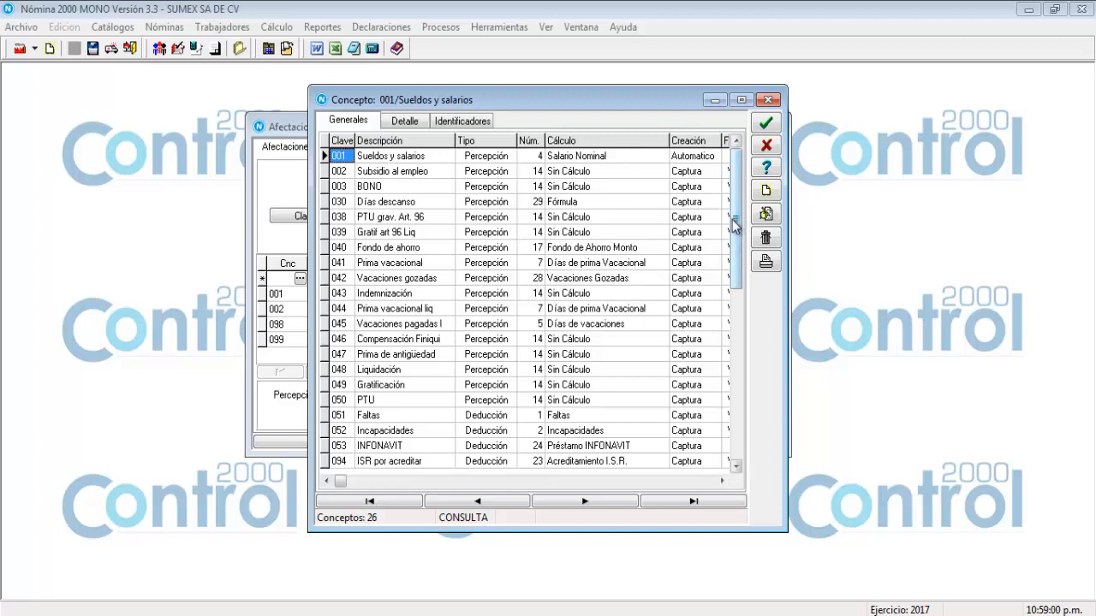
left_click_drag(736, 227, 736, 257)
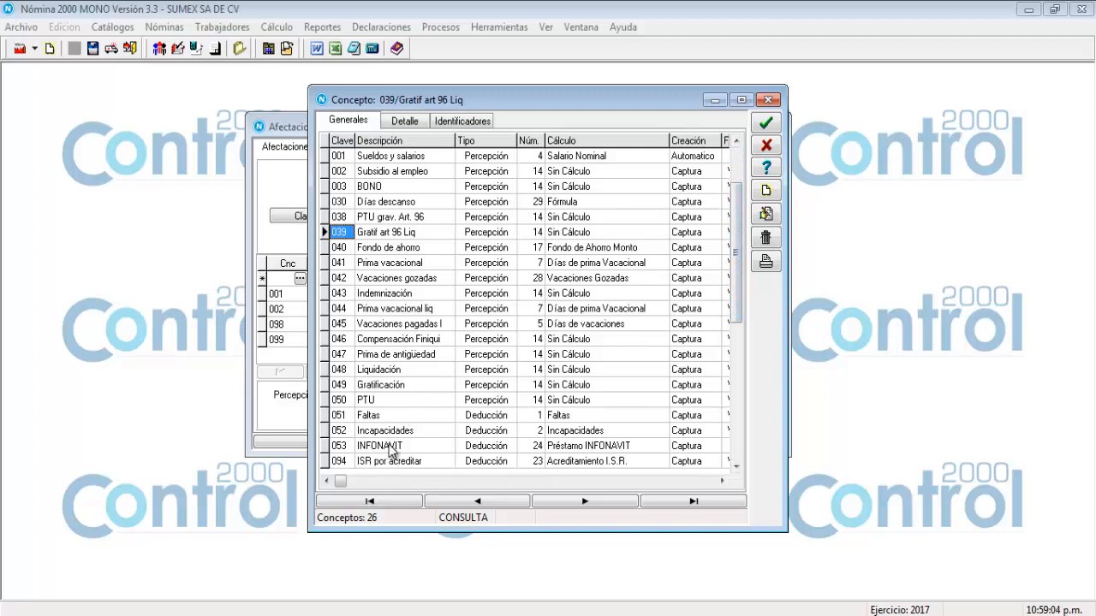
left_click(393, 446)
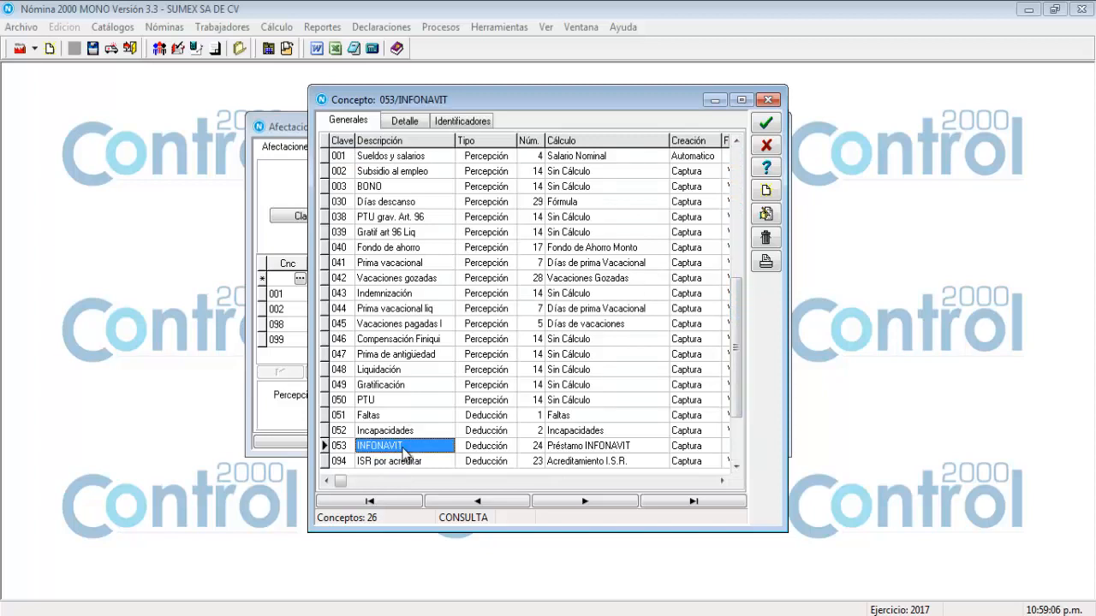
left_click(767, 125)
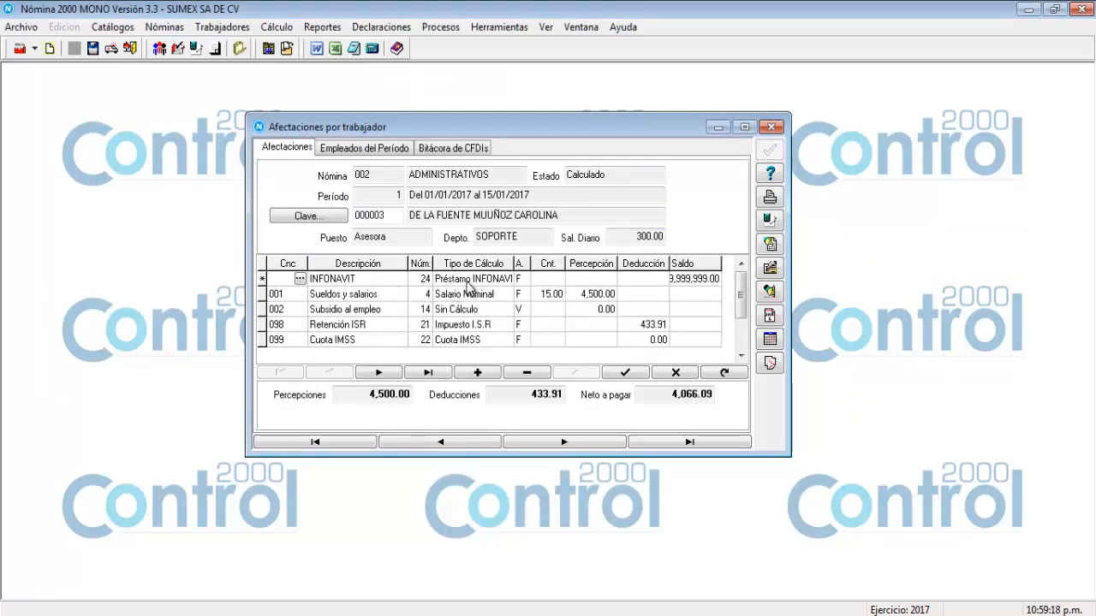
Post the INFONAVIT row, recalculate worker 000003 with F7, and close the afectaciones.
left_click(627, 373)
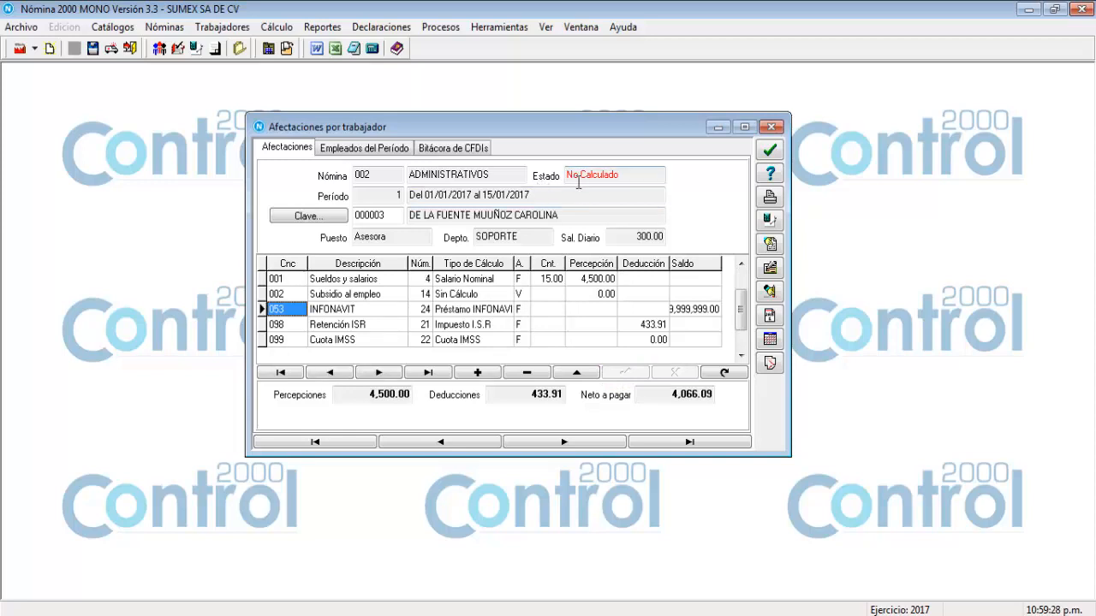
left_click(771, 222)
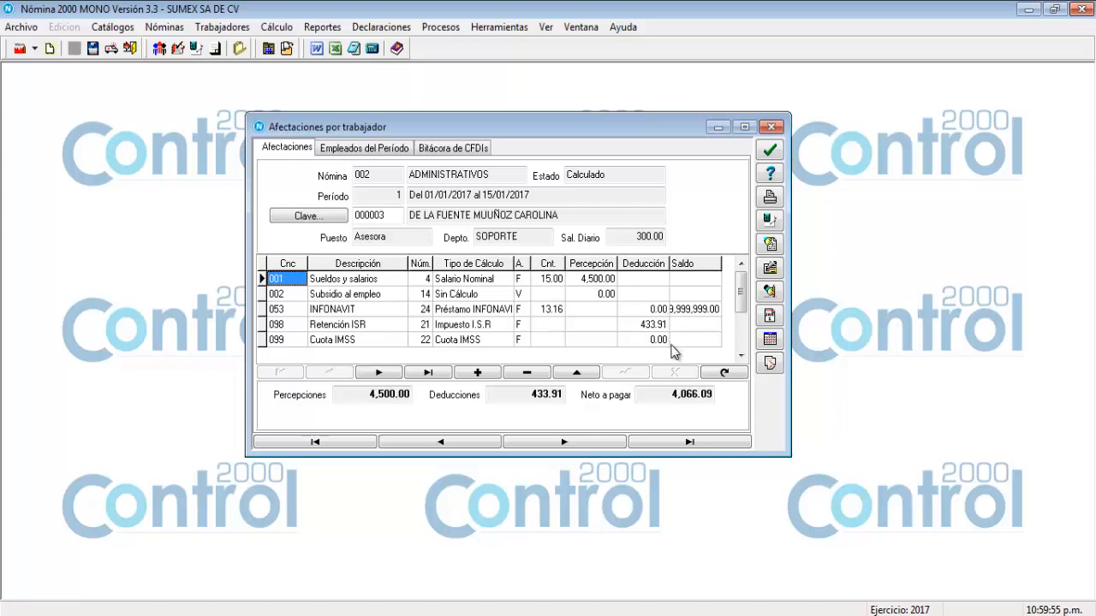
left_click(773, 161)
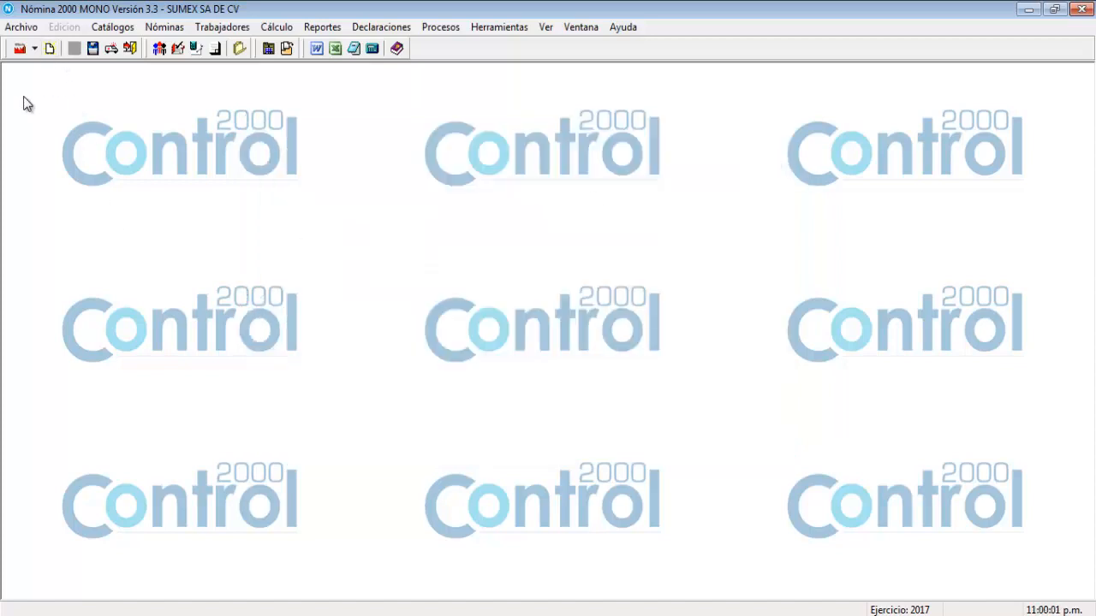
Open Parámetros Empresa and view the Aplicar UMA a: list (PTU, aguinaldo, IMSS e Infonavit, overtime).
left_click(20, 27)
mouse_move(48, 148)
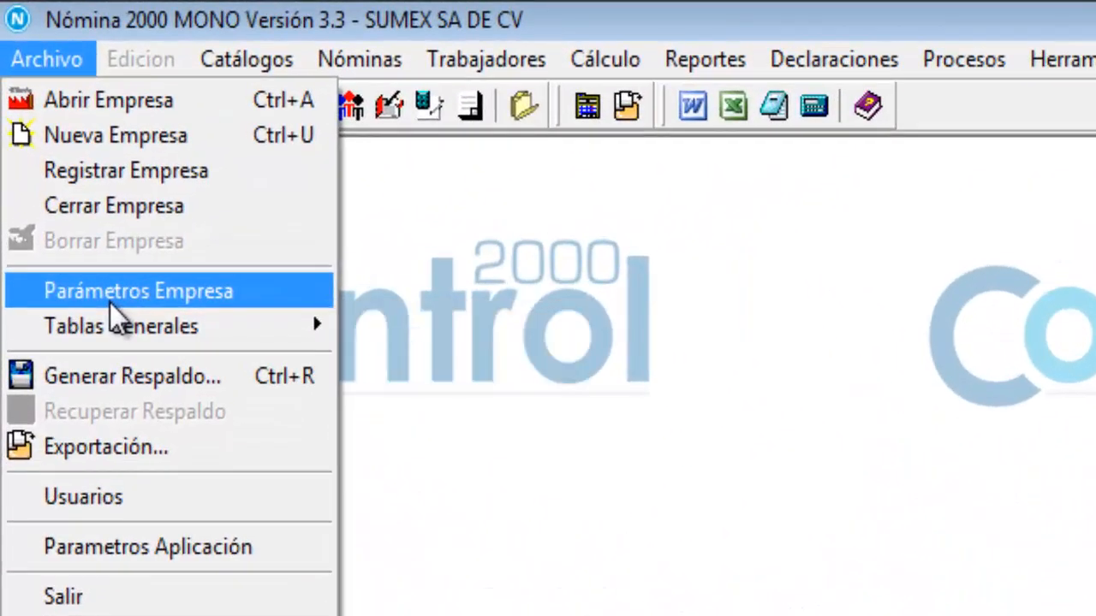
left_click(99, 268)
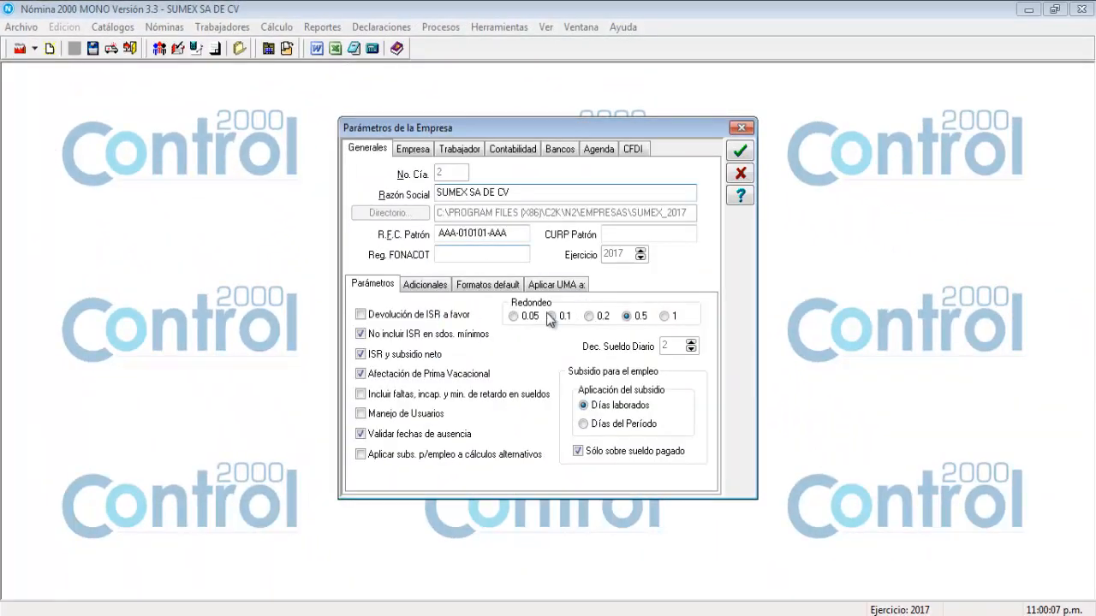
left_click(560, 287)
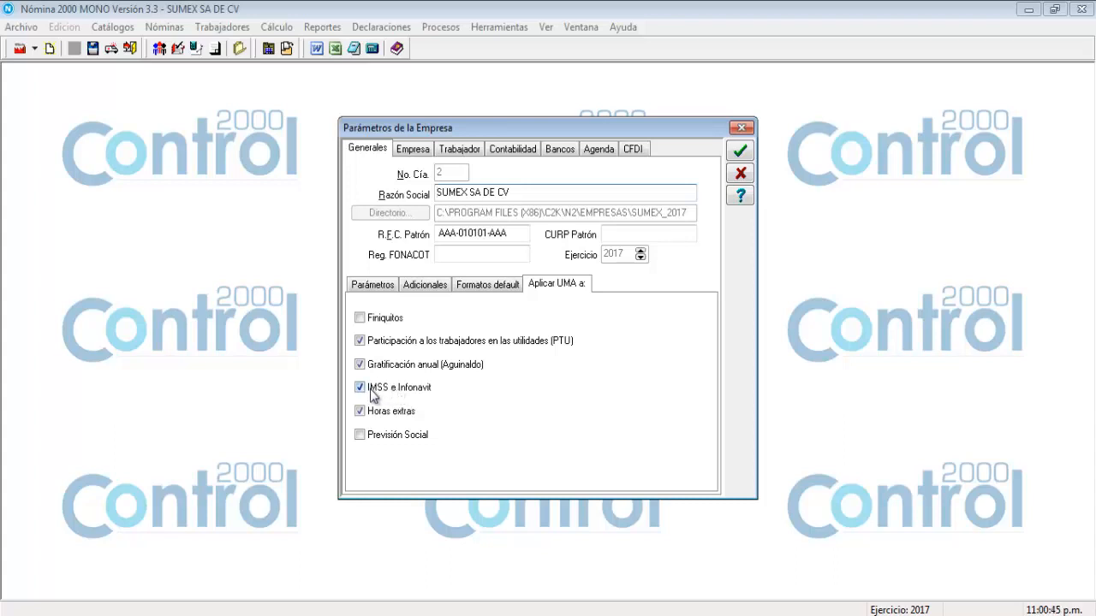
Uncheck IMSS e Infonavit under Aplicar UMA a and save the company parameters.
left_click(383, 390)
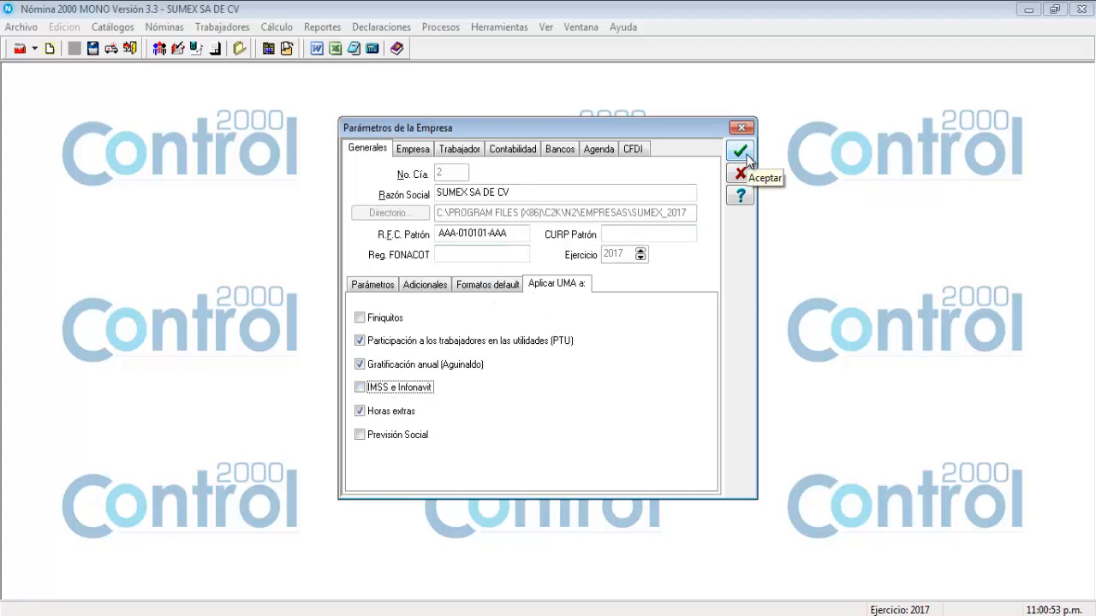
left_click(741, 153)
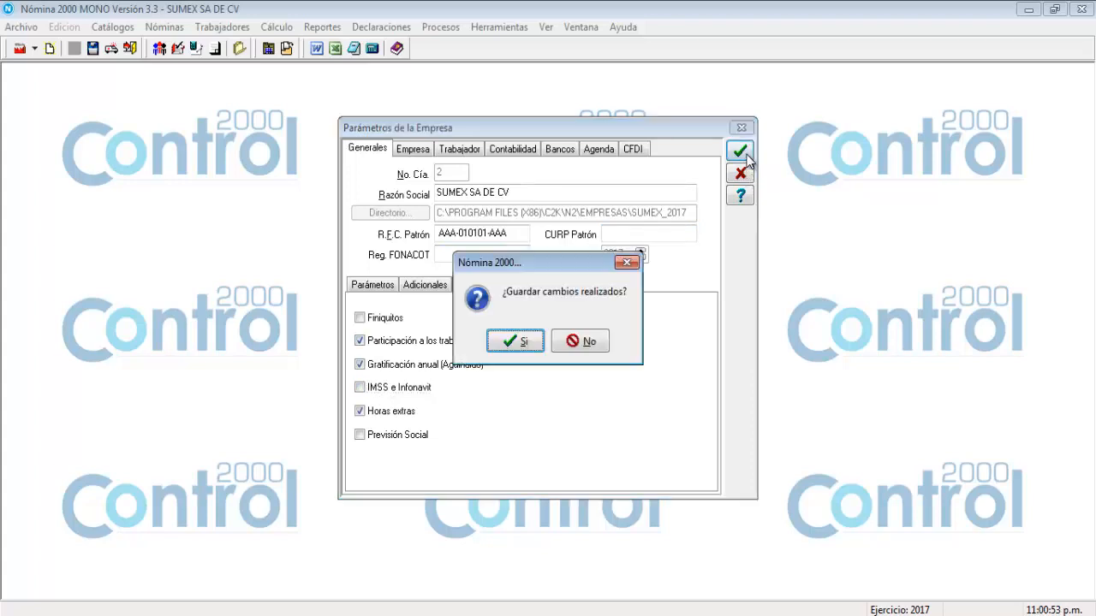
left_click(532, 341)
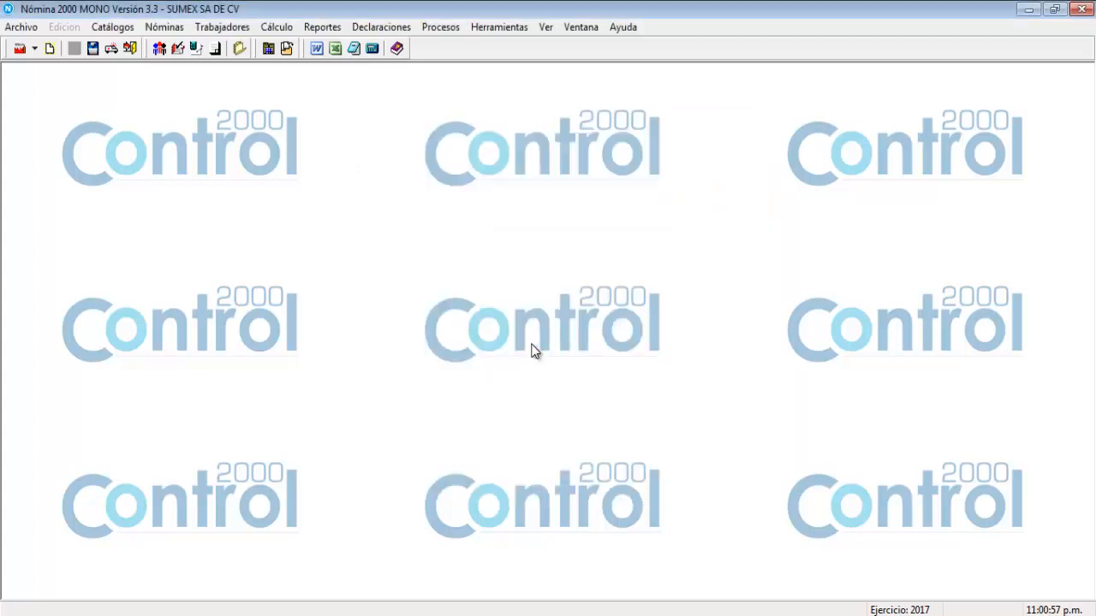
Run Cálculo de Nómina for payroll 002 ADMINISTRATIVOS, period 1.
left_click(265, 33)
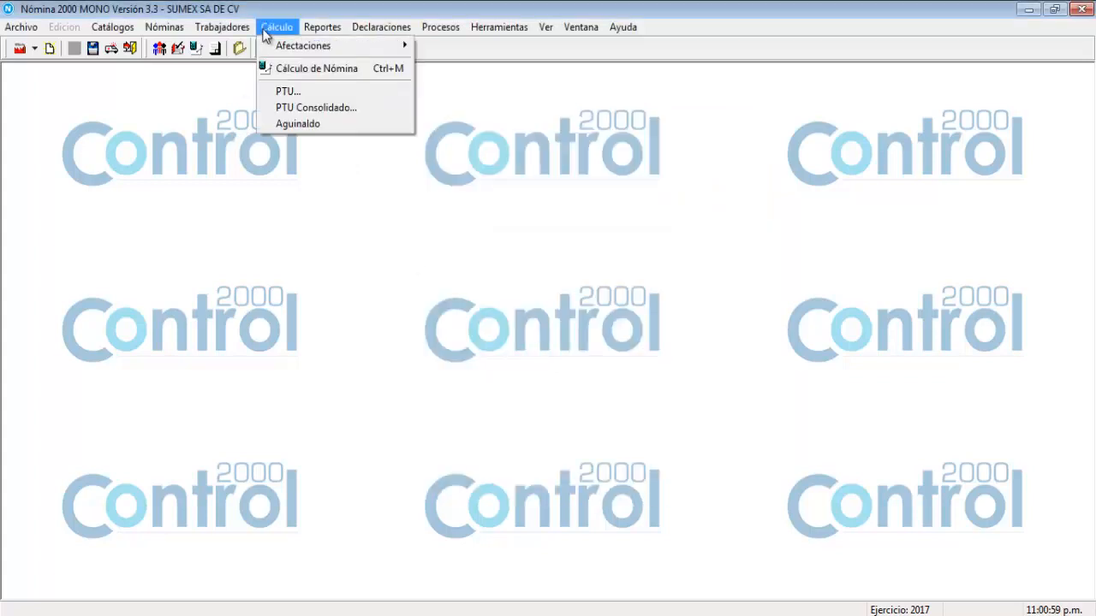
left_click(329, 76)
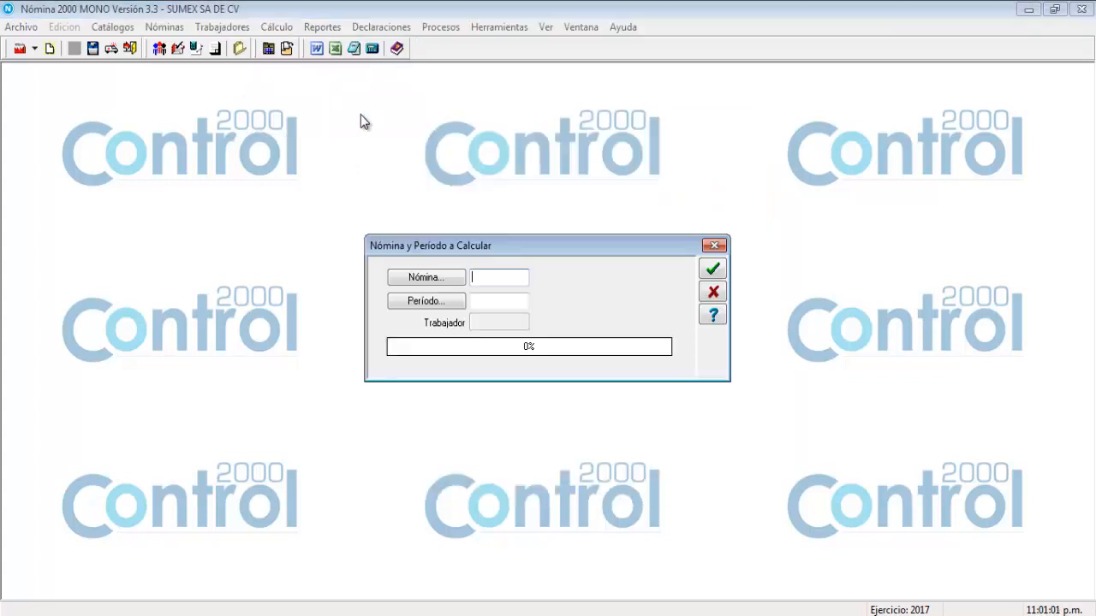
left_click(447, 276)
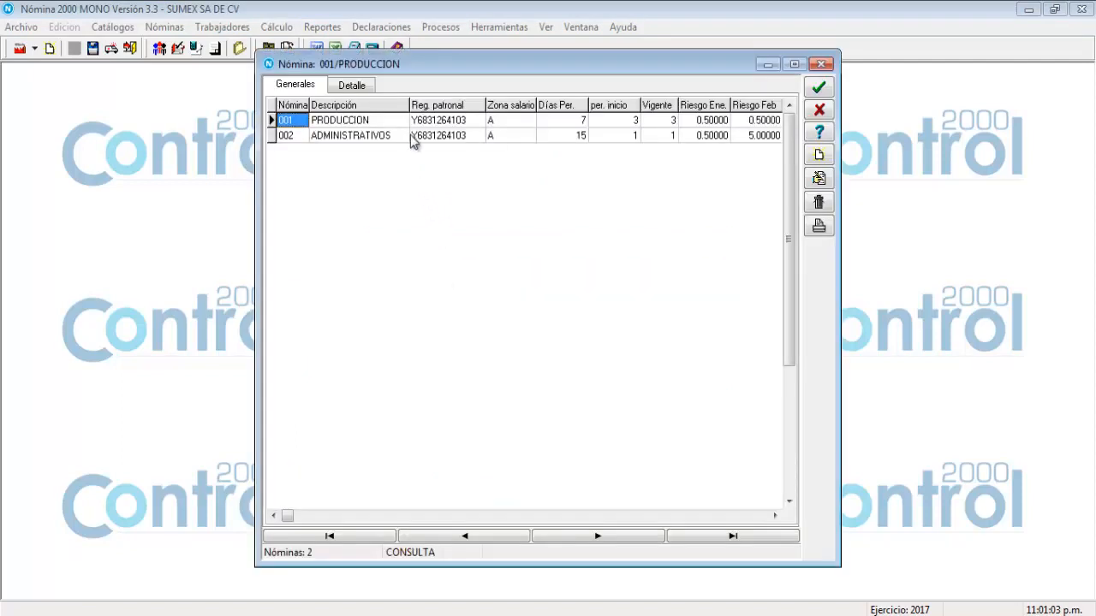
double_click(411, 137)
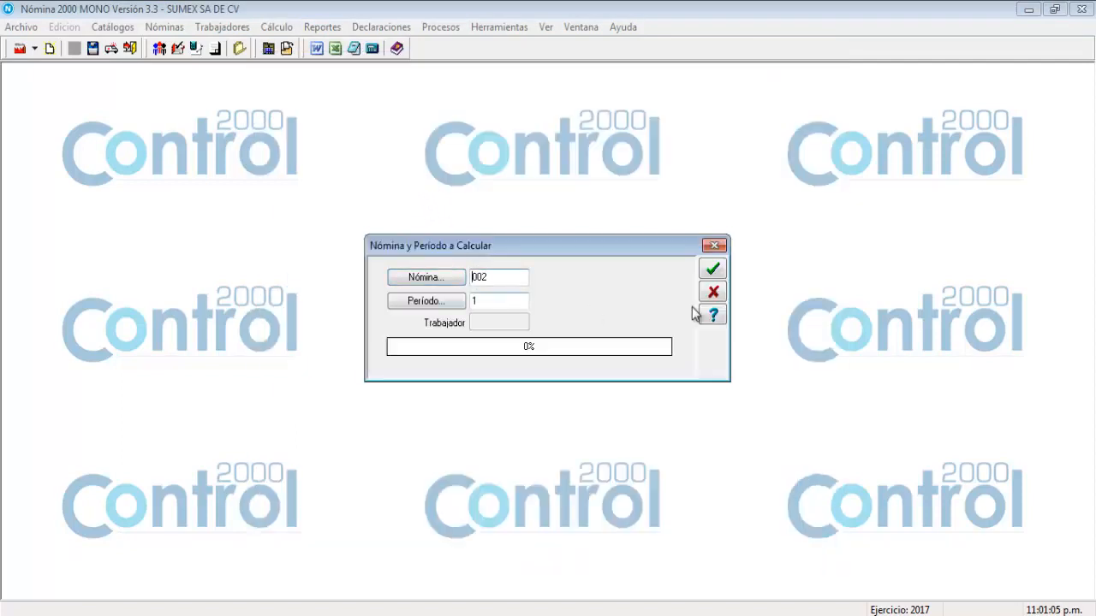
left_click(718, 269)
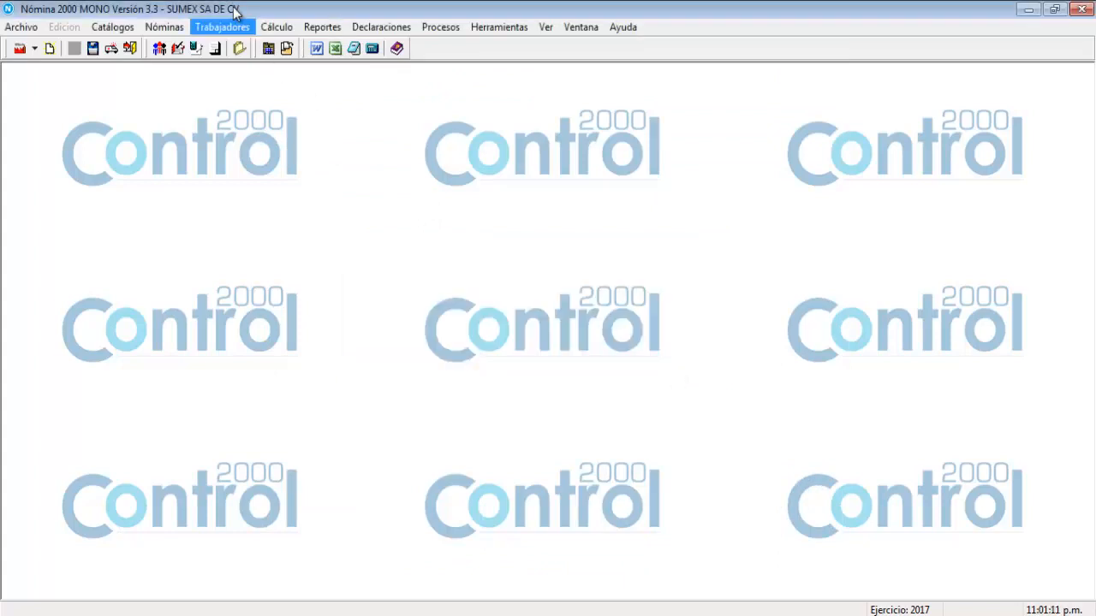
left_click(270, 30)
mouse_move(275, 44)
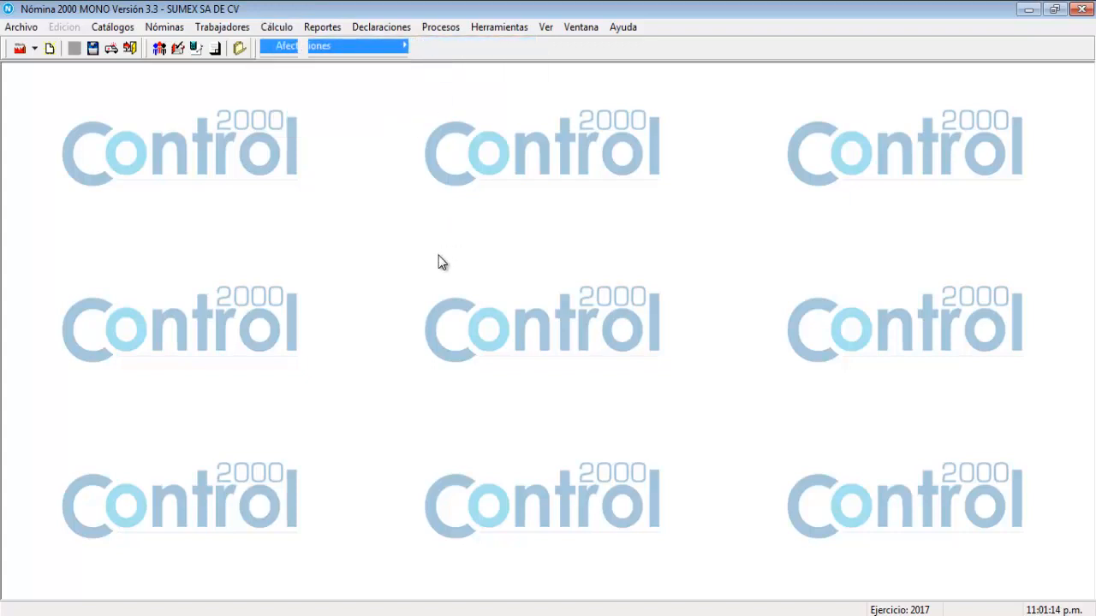
left_click(505, 297)
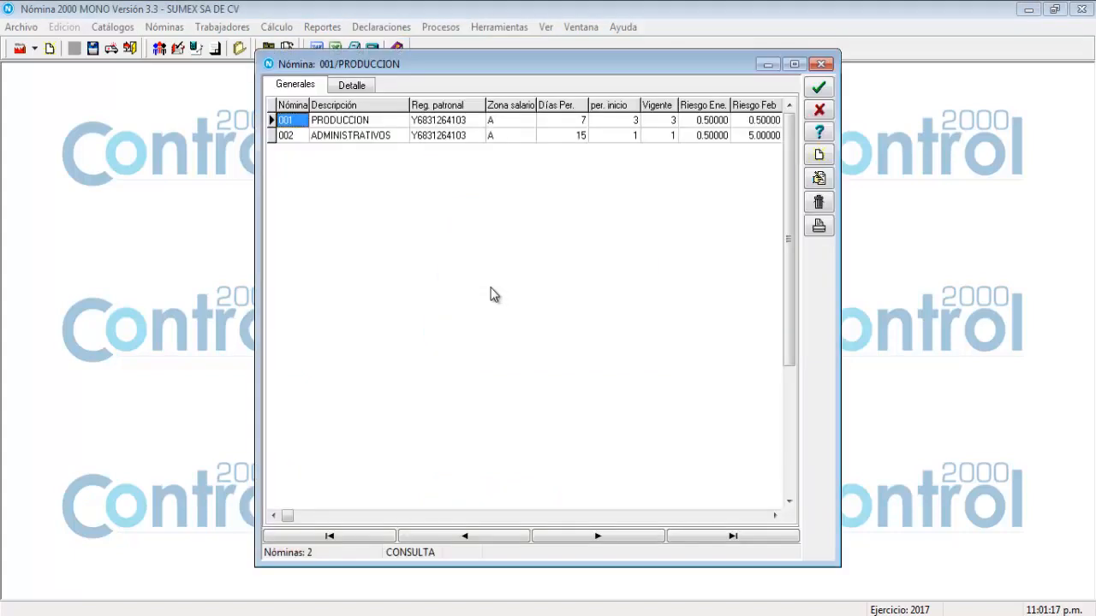
double_click(406, 134)
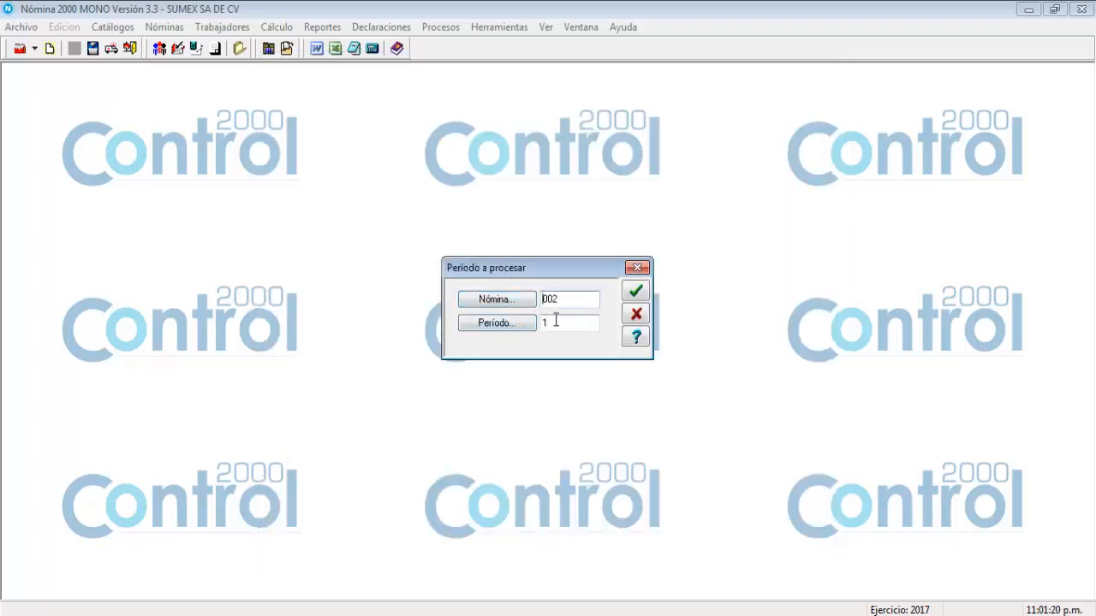
left_click(634, 292)
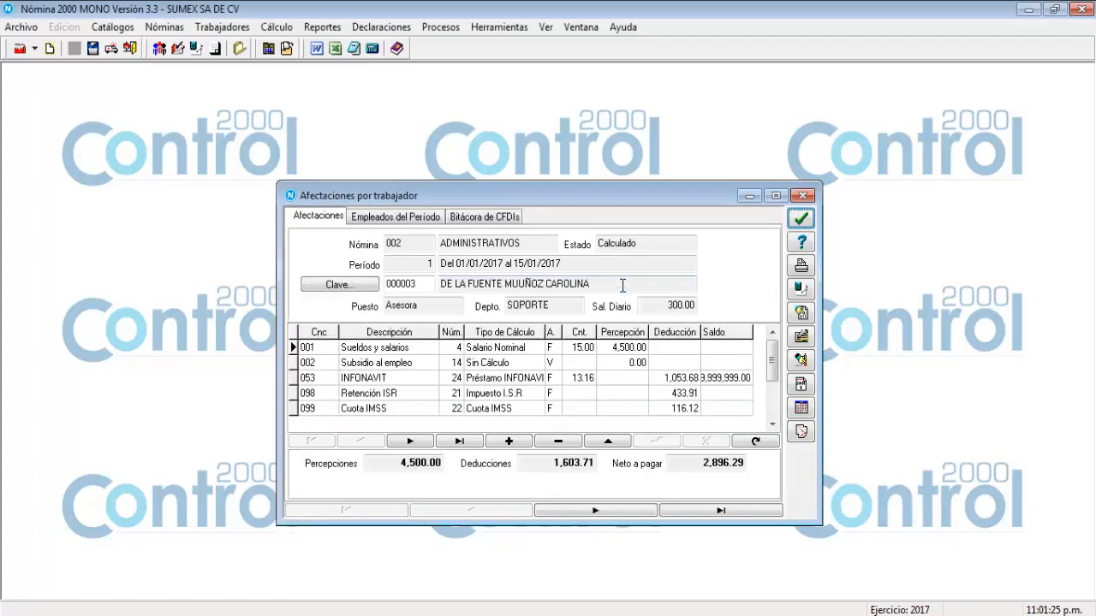
left_click_drag(548, 201, 527, 152)
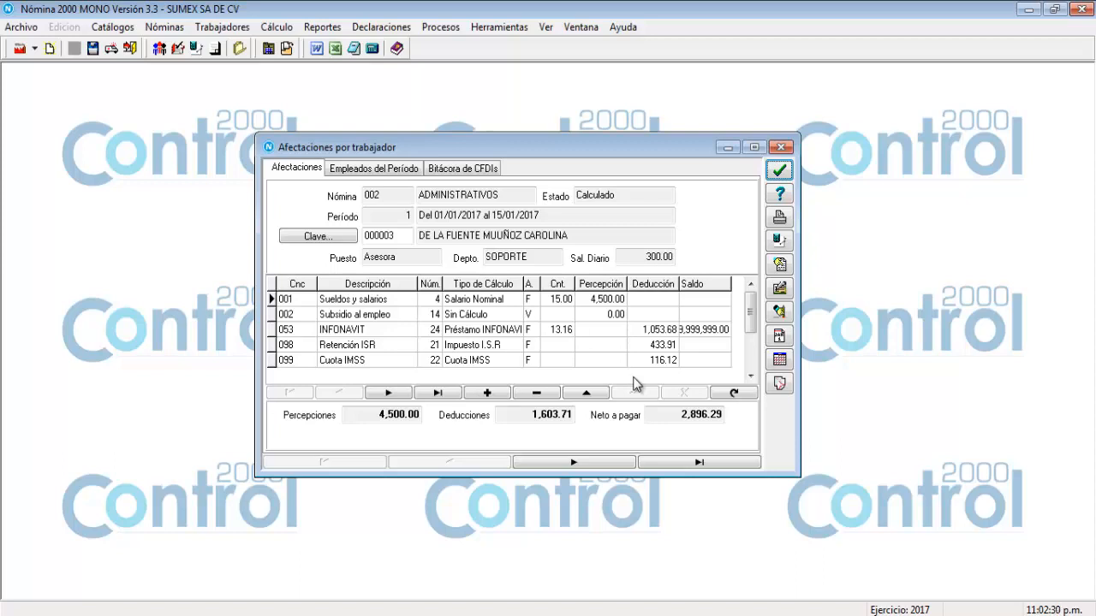
left_click(781, 148)
Open the Global afectaciones insertion form from Cálculo > Afectaciones.
left_click(280, 28)
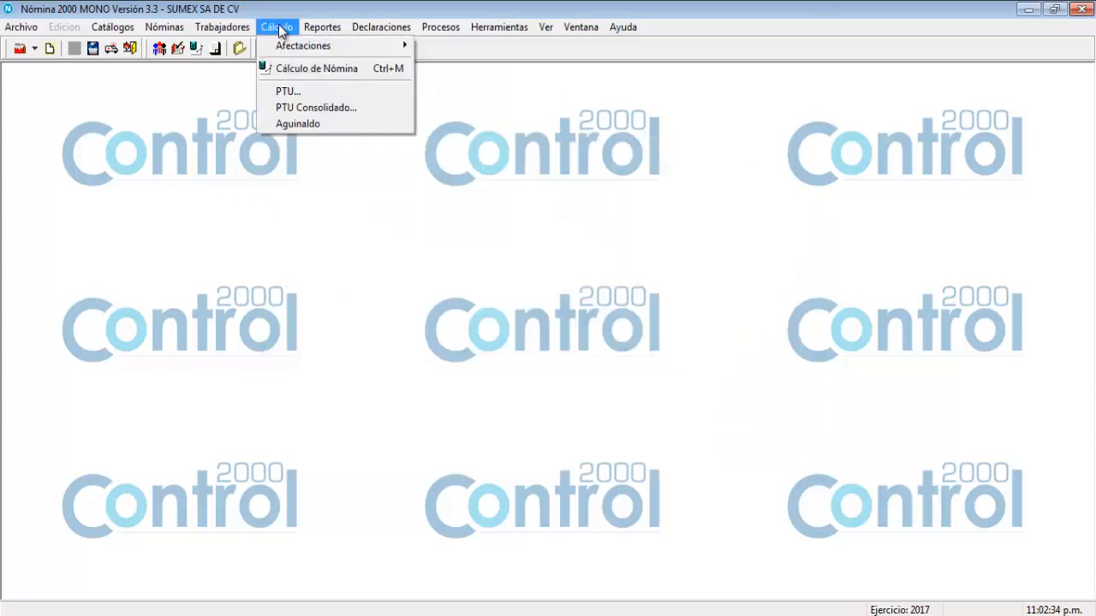
mouse_move(360, 51)
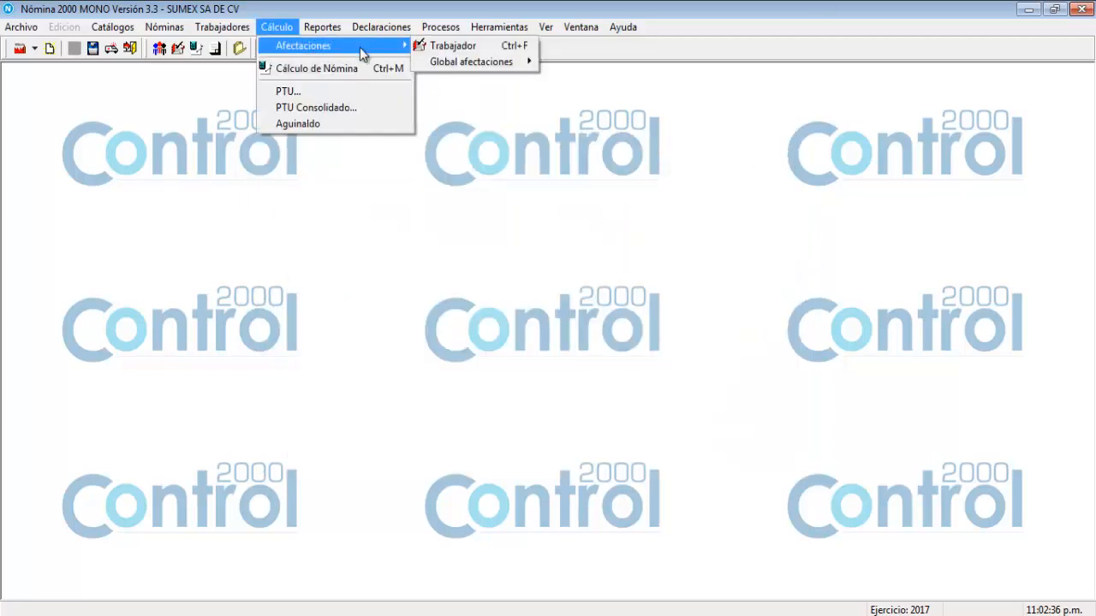
mouse_move(482, 73)
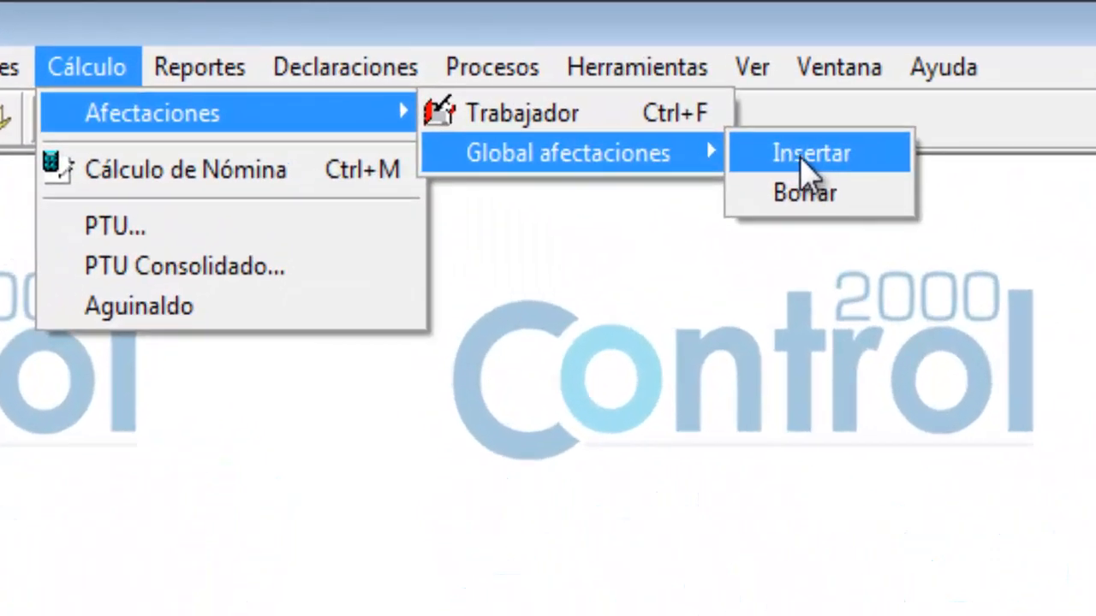
left_click(843, 167)
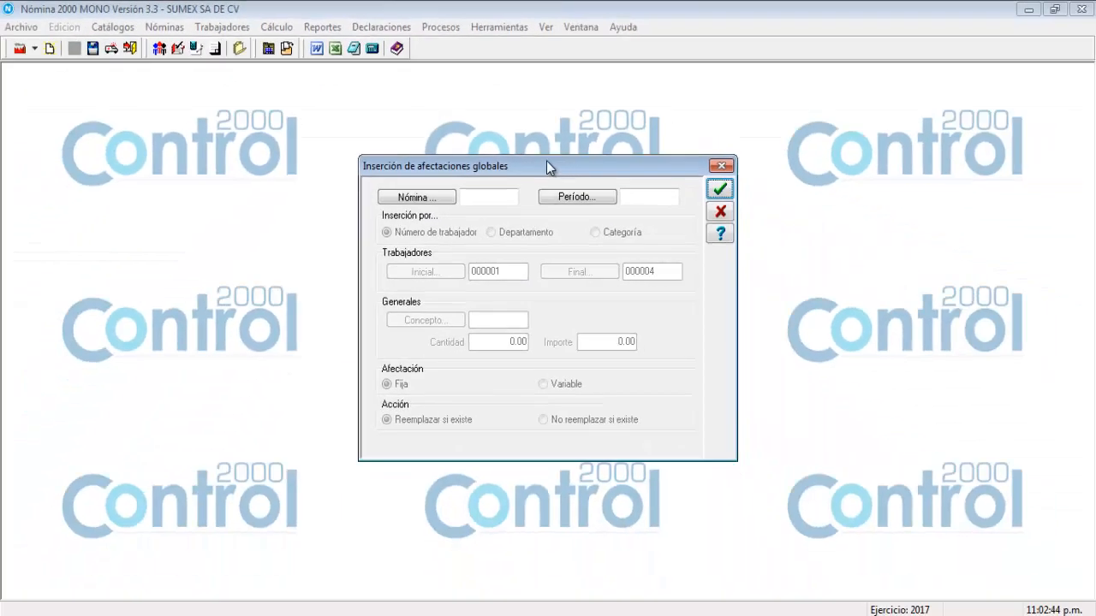
left_click_drag(546, 165, 510, 139)
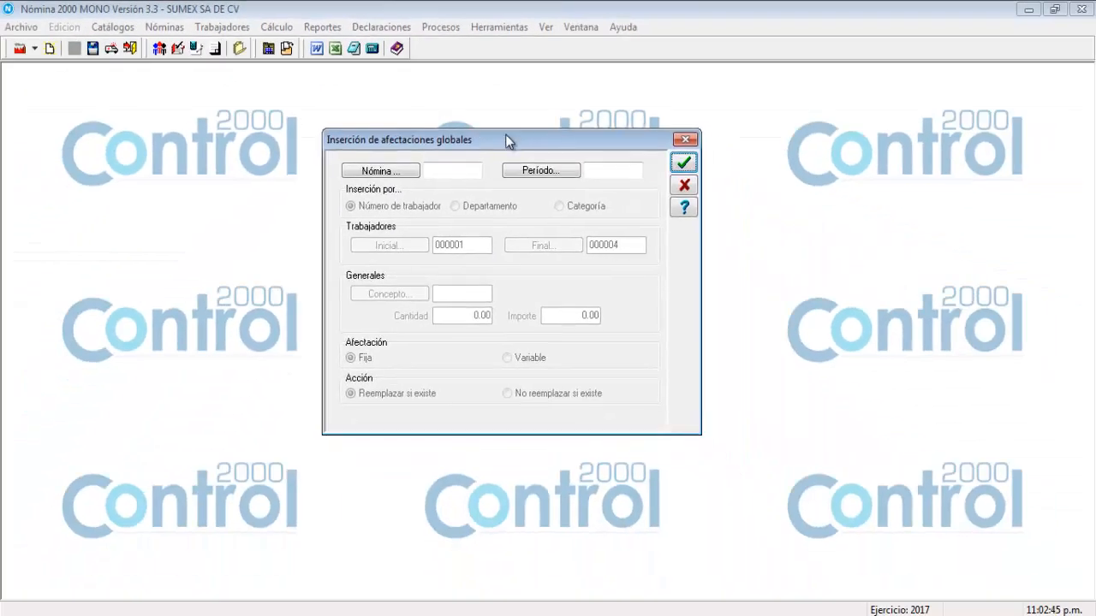
Set the global insertion to payroll 002, starting the worker range at 000003.
left_click(383, 172)
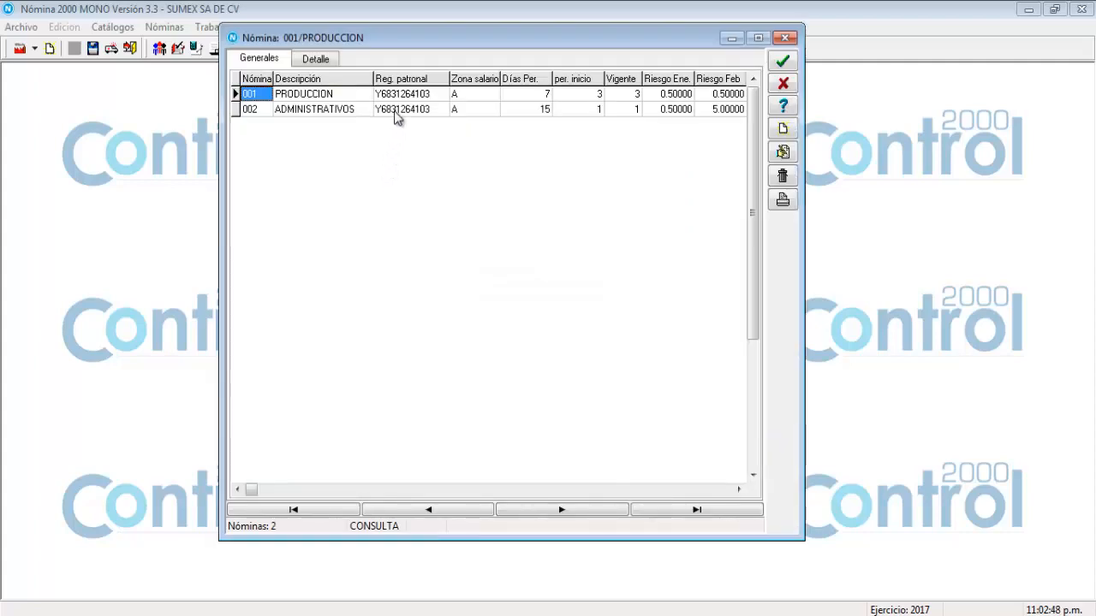
double_click(396, 118)
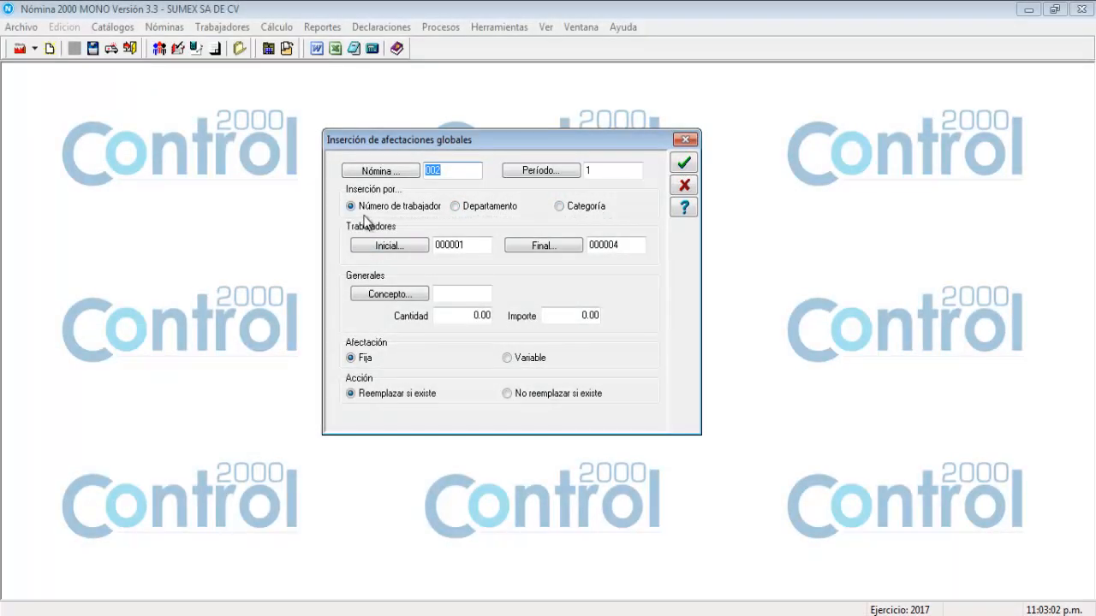
left_click(421, 248)
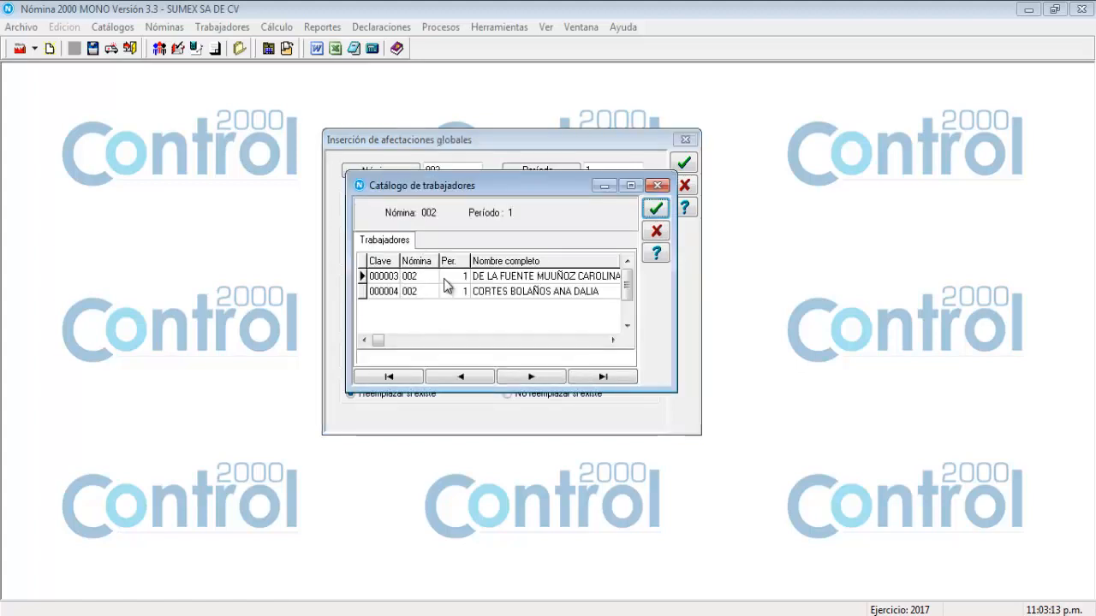
double_click(445, 277)
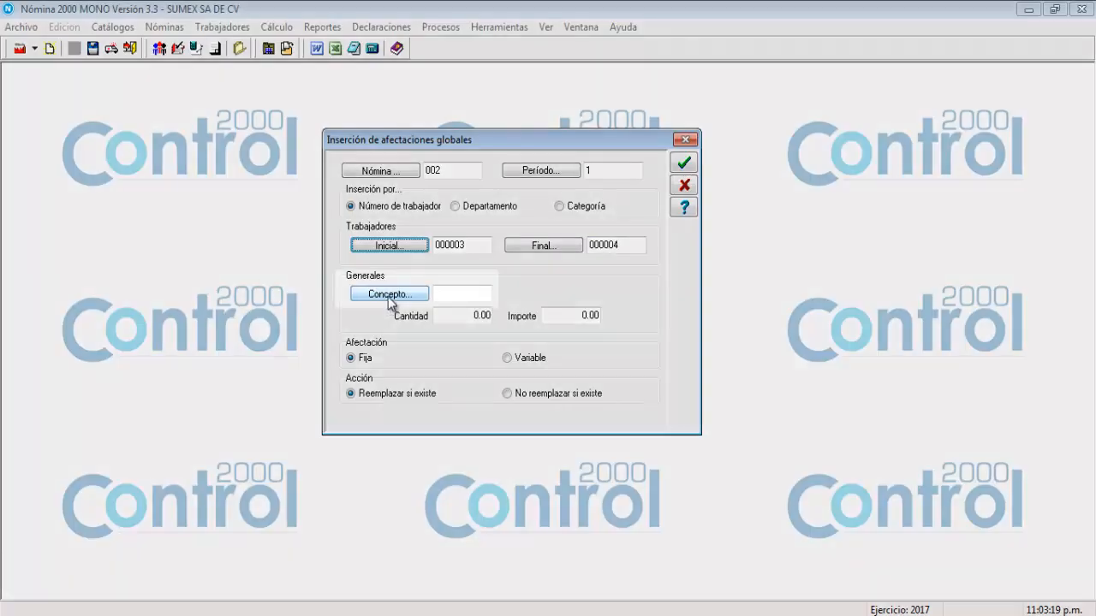
Choose concept 003 BONO from the concept list for the global insertion.
left_click(390, 294)
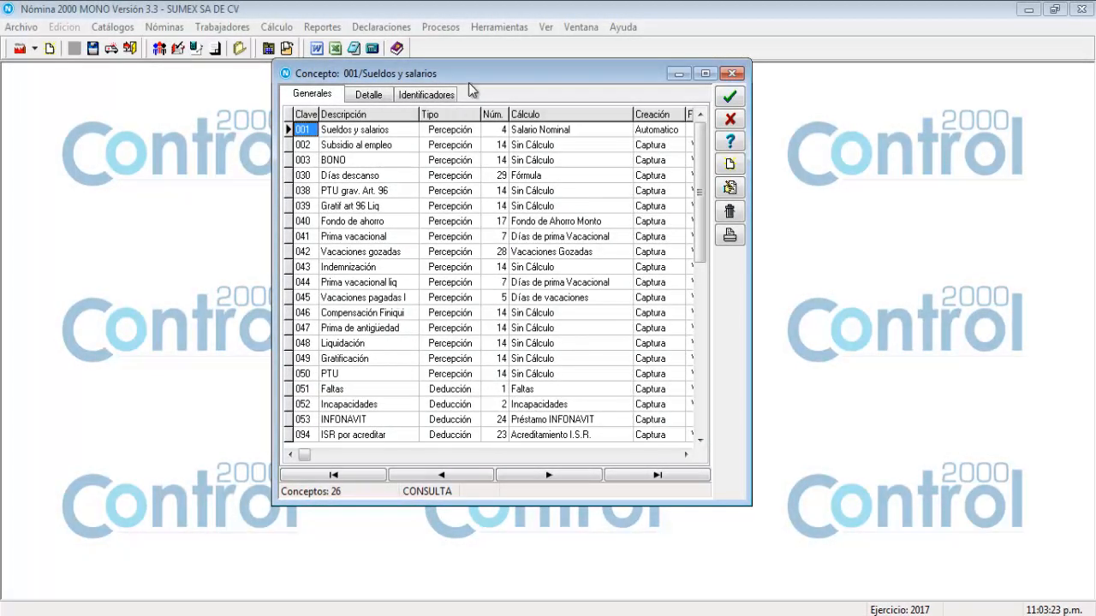
left_click_drag(468, 72, 542, 98)
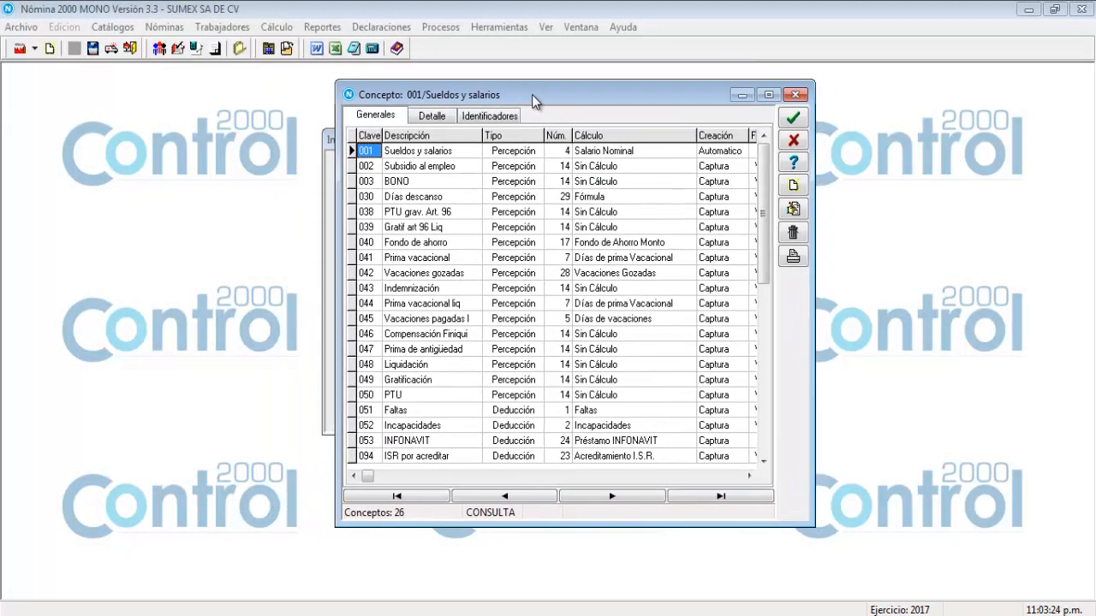
left_click(419, 181)
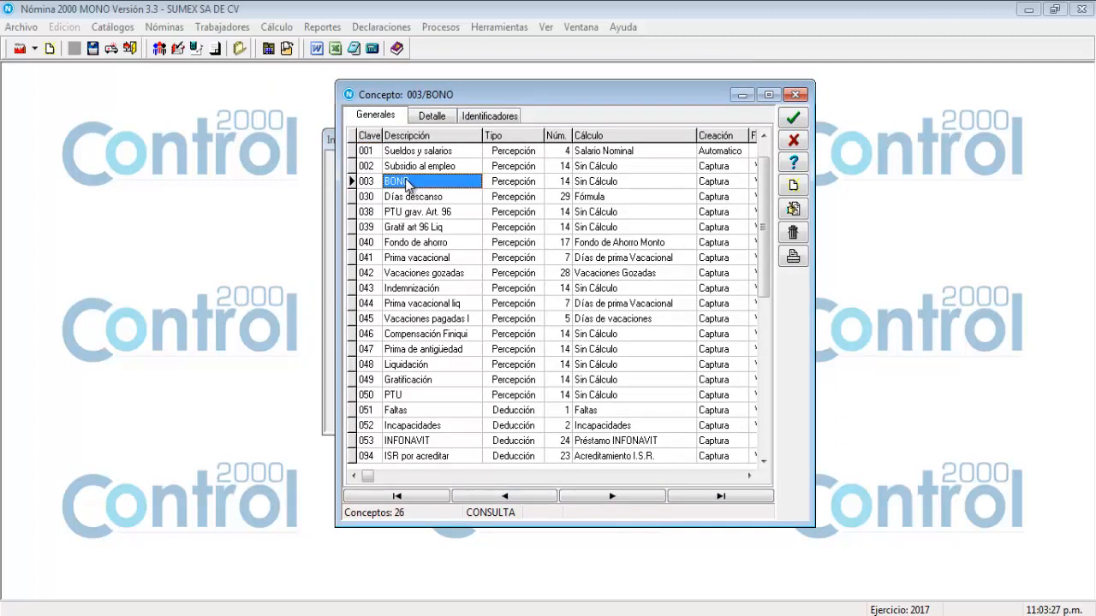
left_click(793, 118)
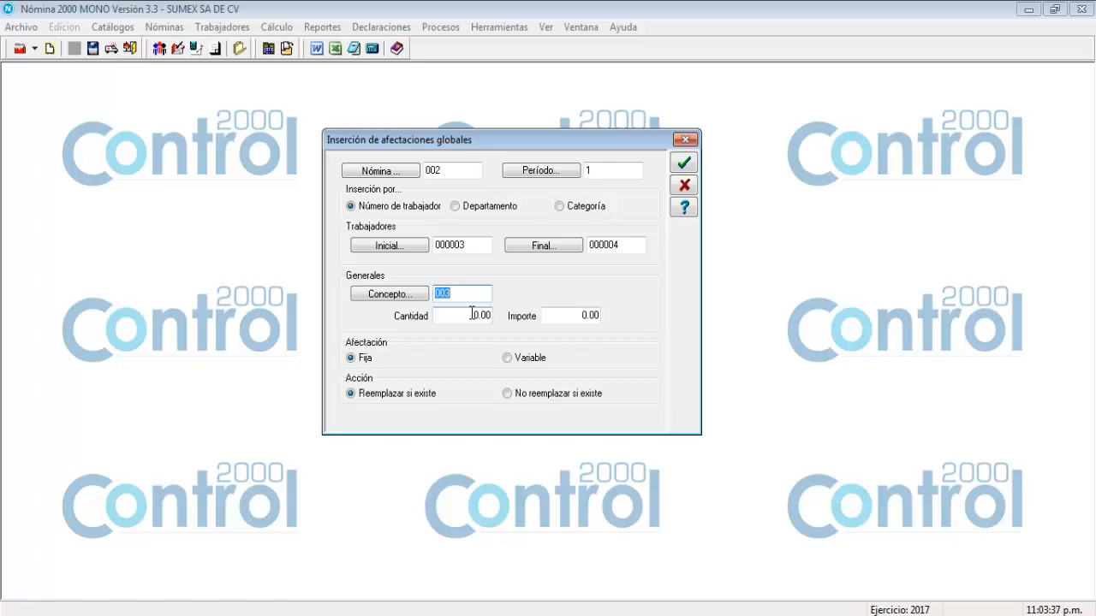
Set a variable BONO amount of 1000 and apply the global insertion.
left_click(581, 317)
key("Delete")
key("Delete")
key("Delete")
key("Delete")
type("100")
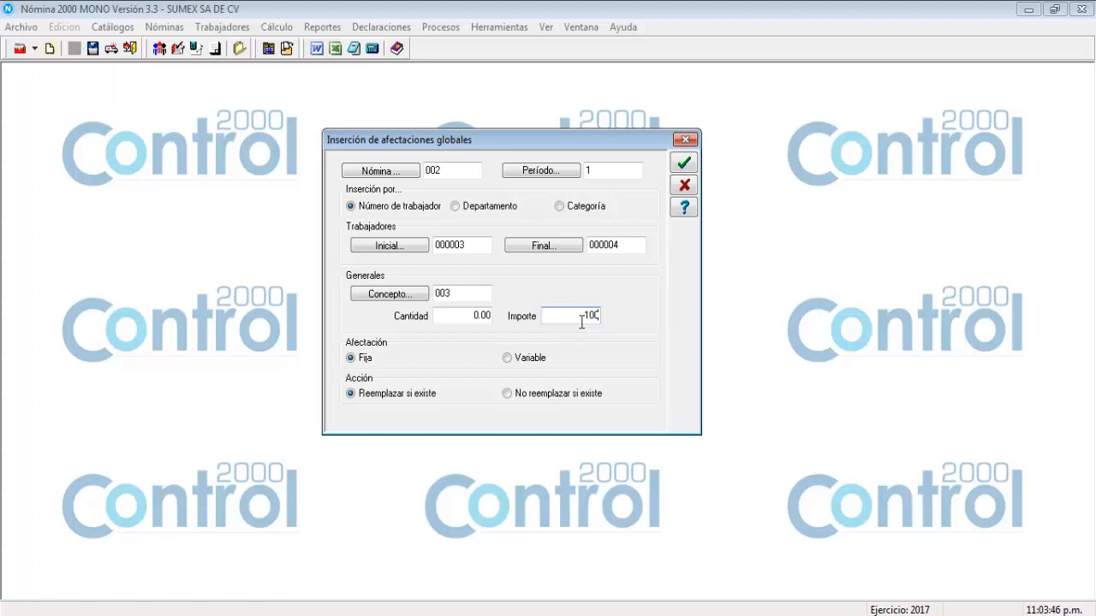
type("0")
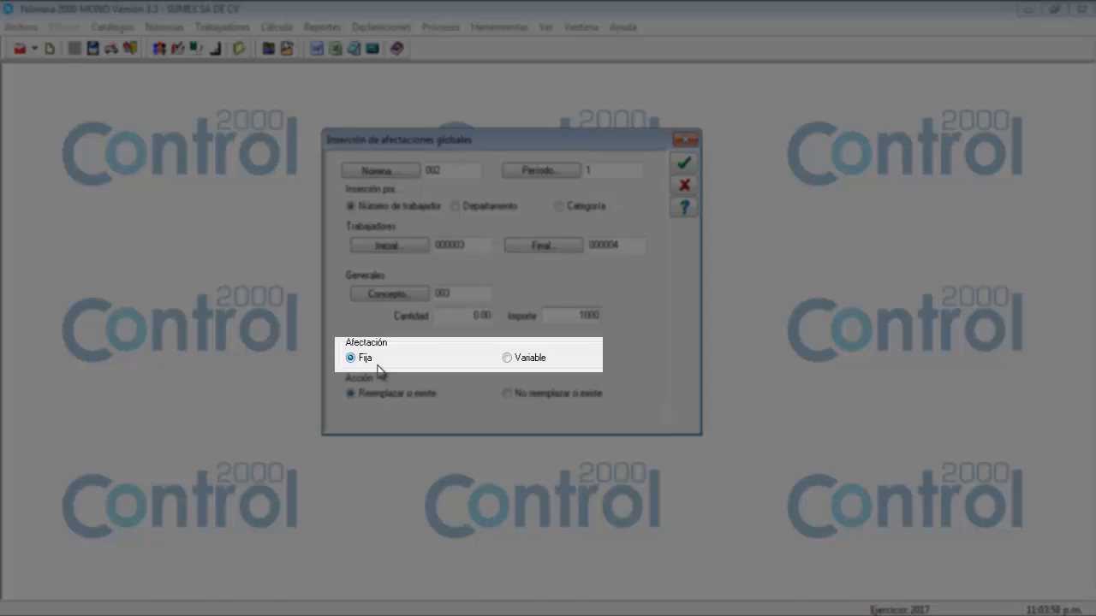
left_click(520, 361)
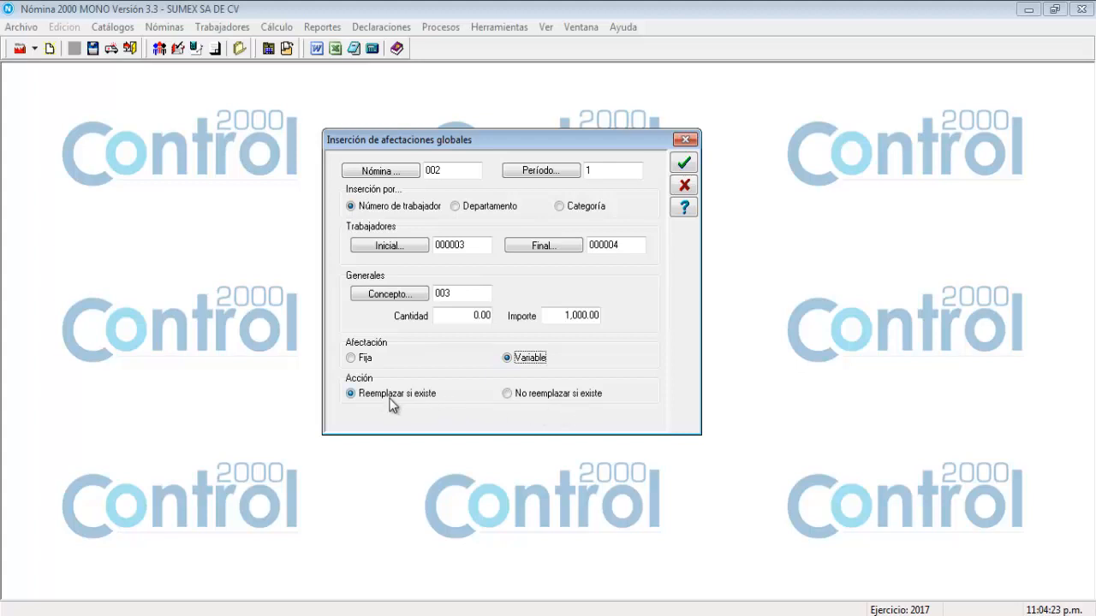
left_click(688, 166)
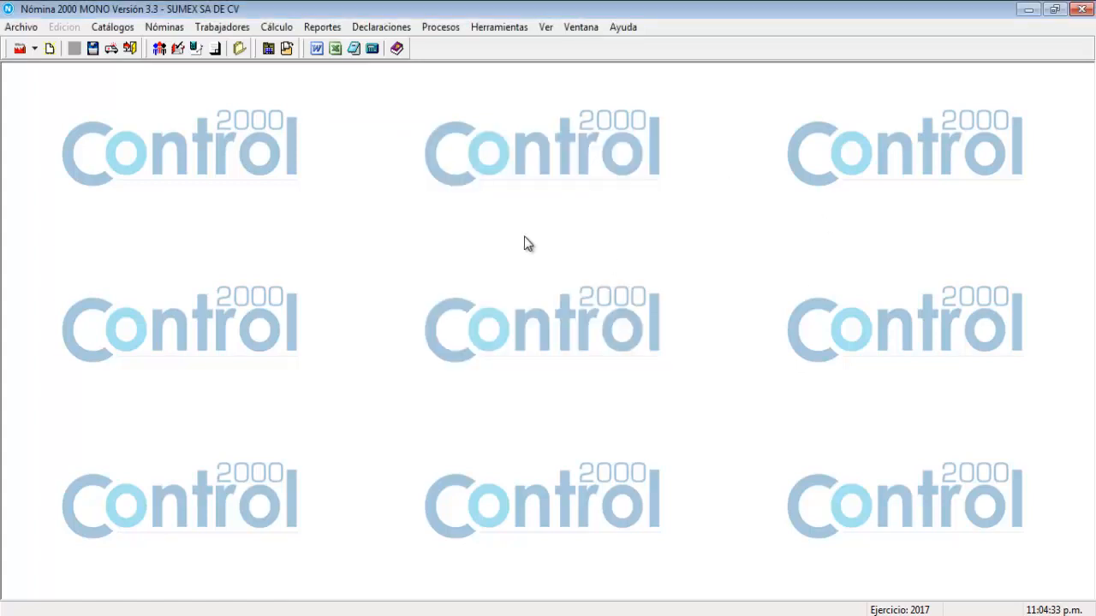
left_click(278, 32)
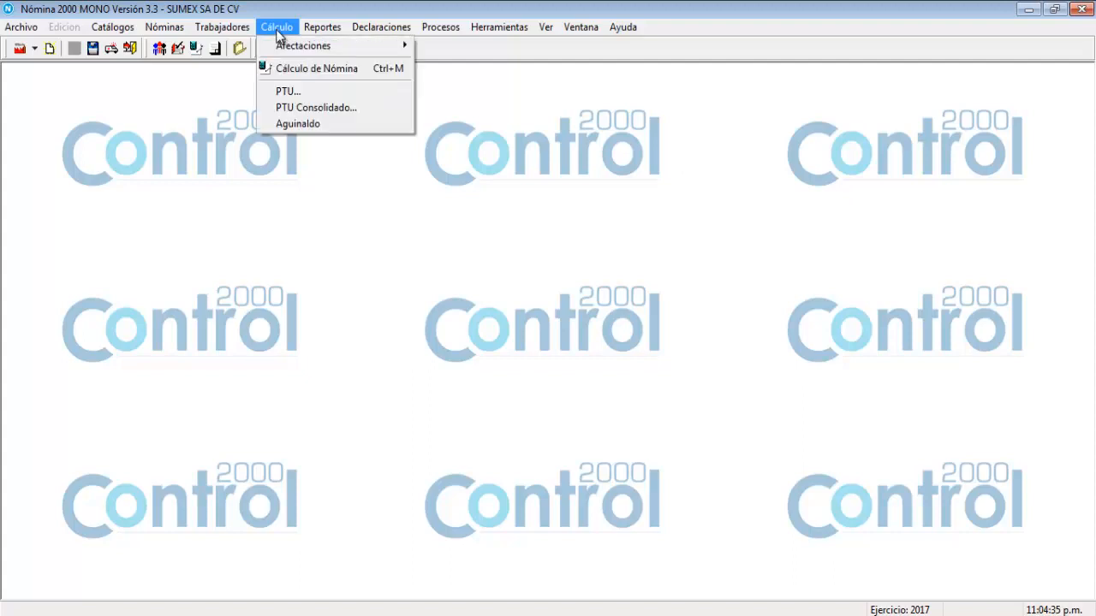
mouse_move(331, 49)
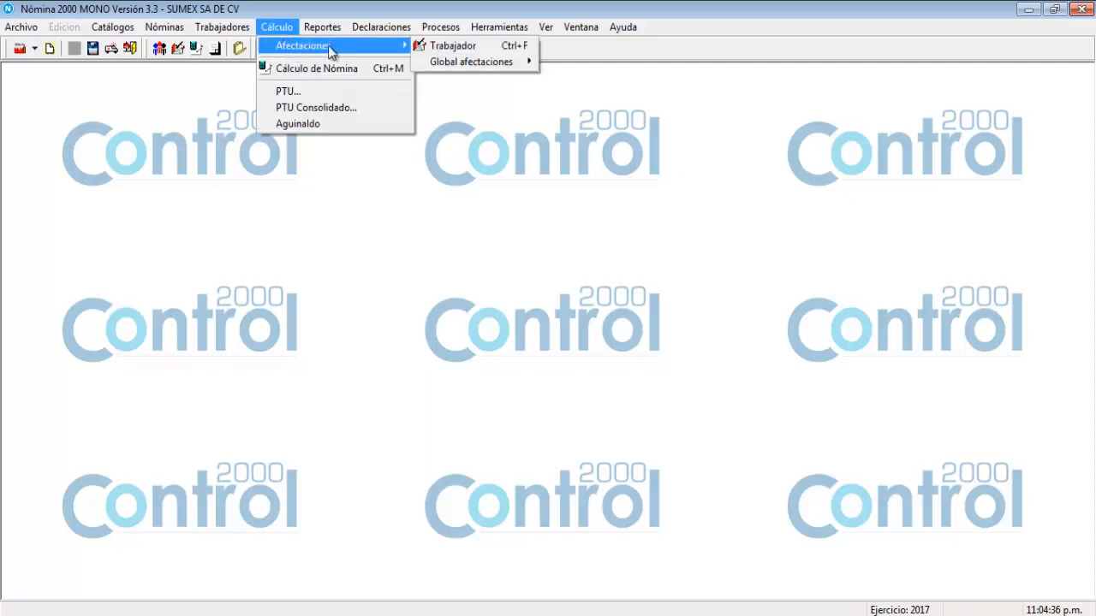
left_click(428, 49)
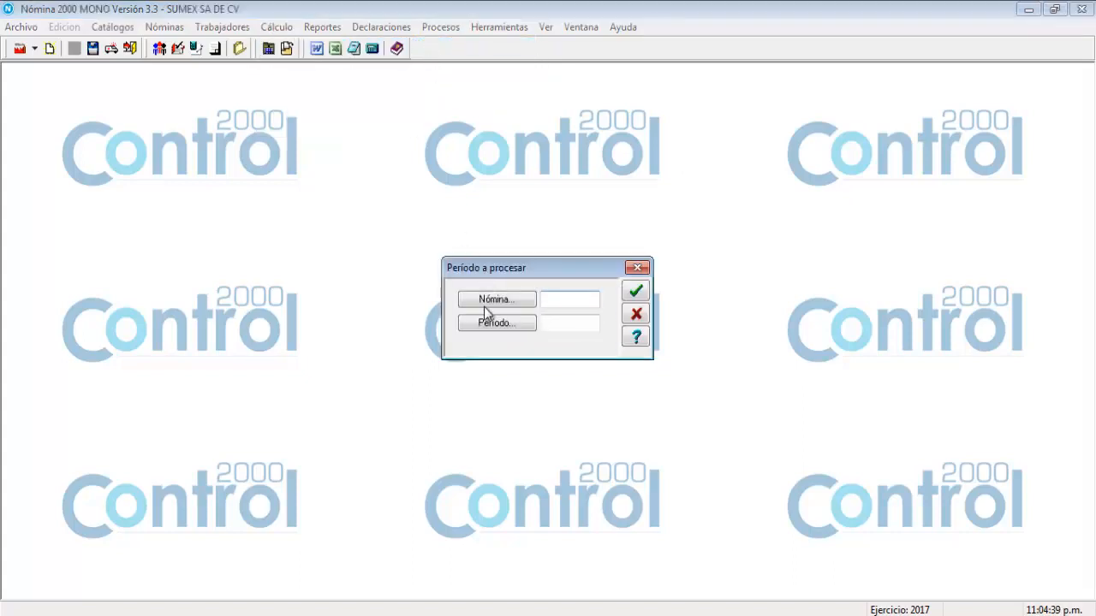
left_click(484, 297)
double_click(391, 135)
left_click(635, 291)
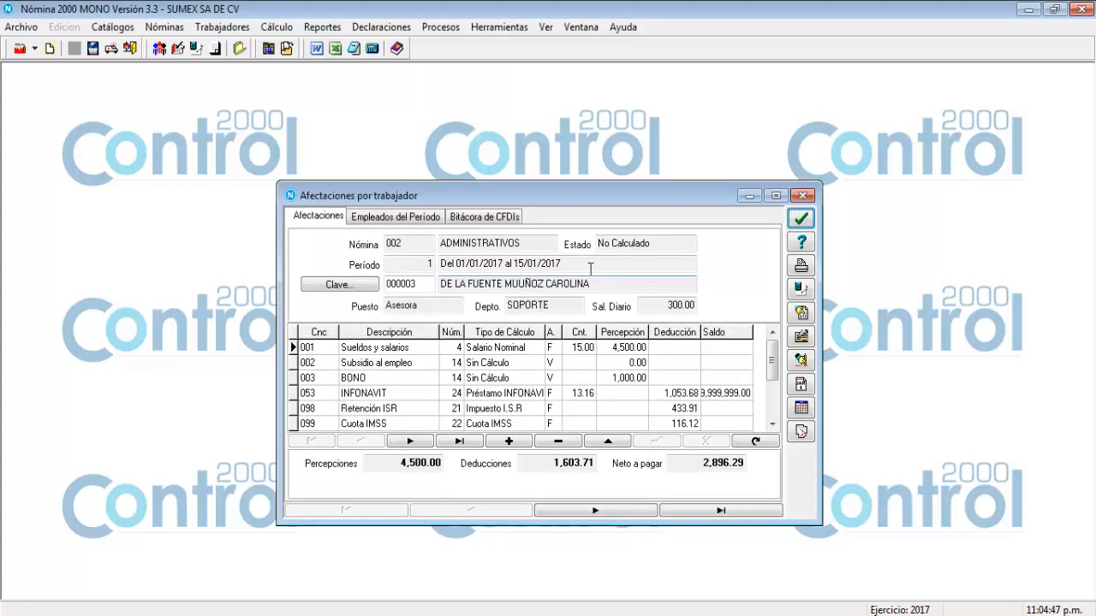
left_click_drag(567, 184, 554, 147)
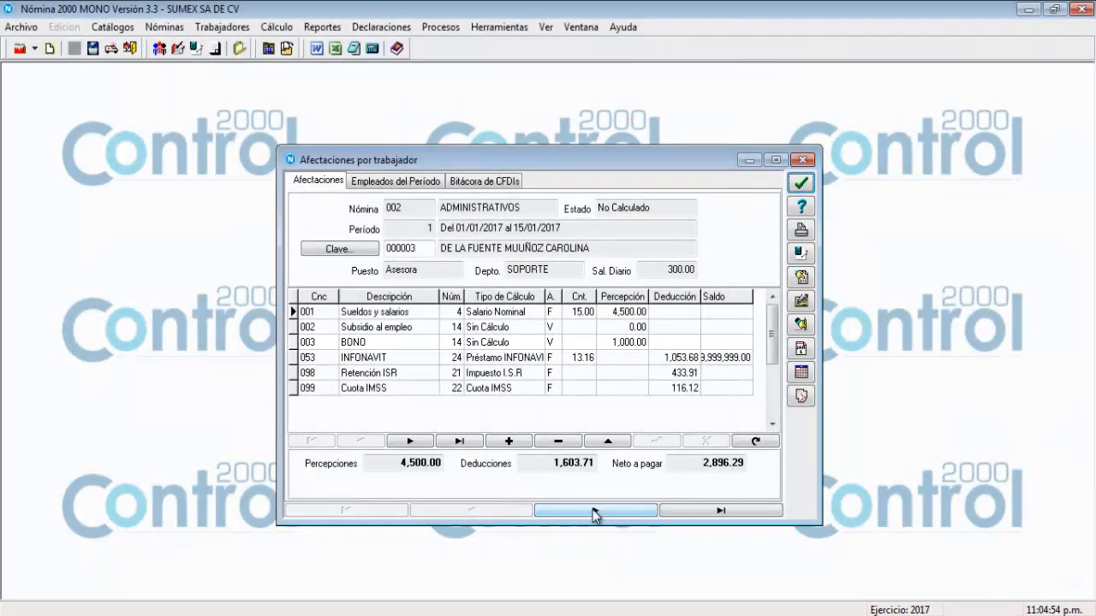
left_click(595, 511)
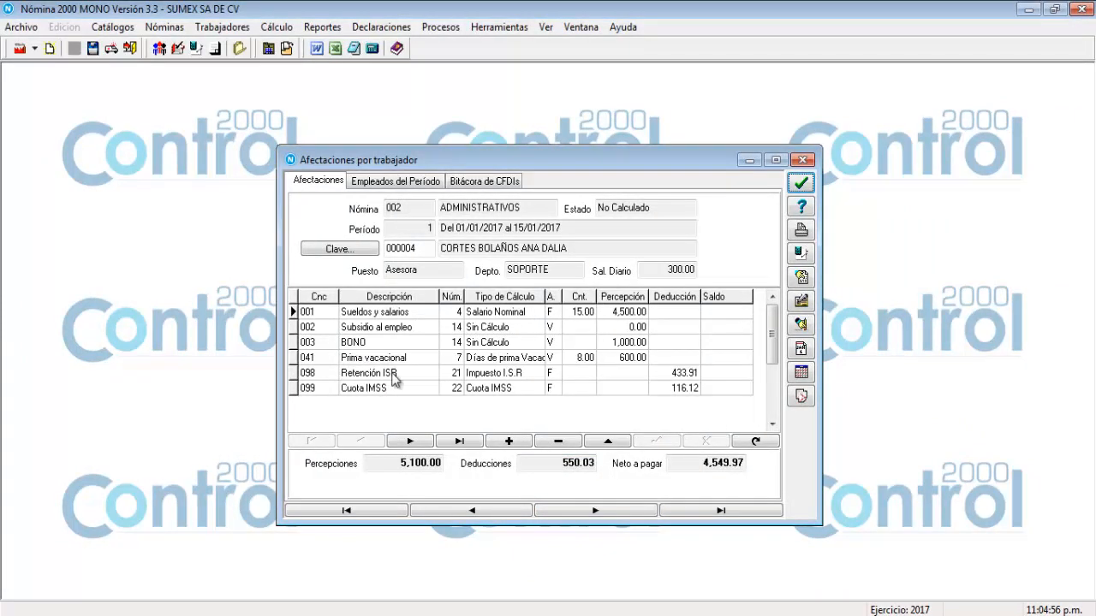
left_click(486, 513)
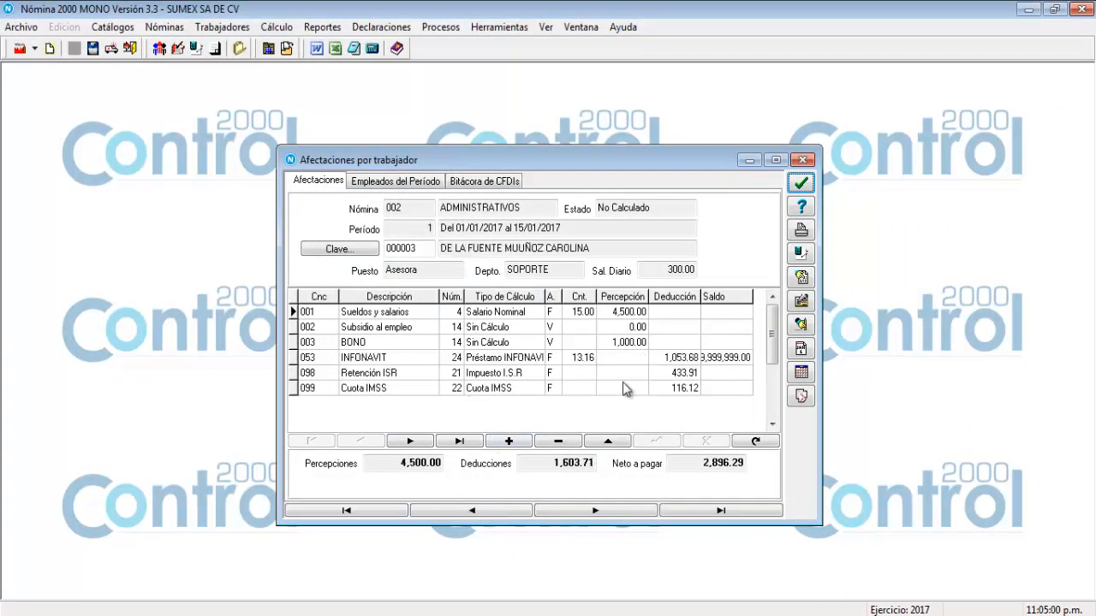
left_click(803, 160)
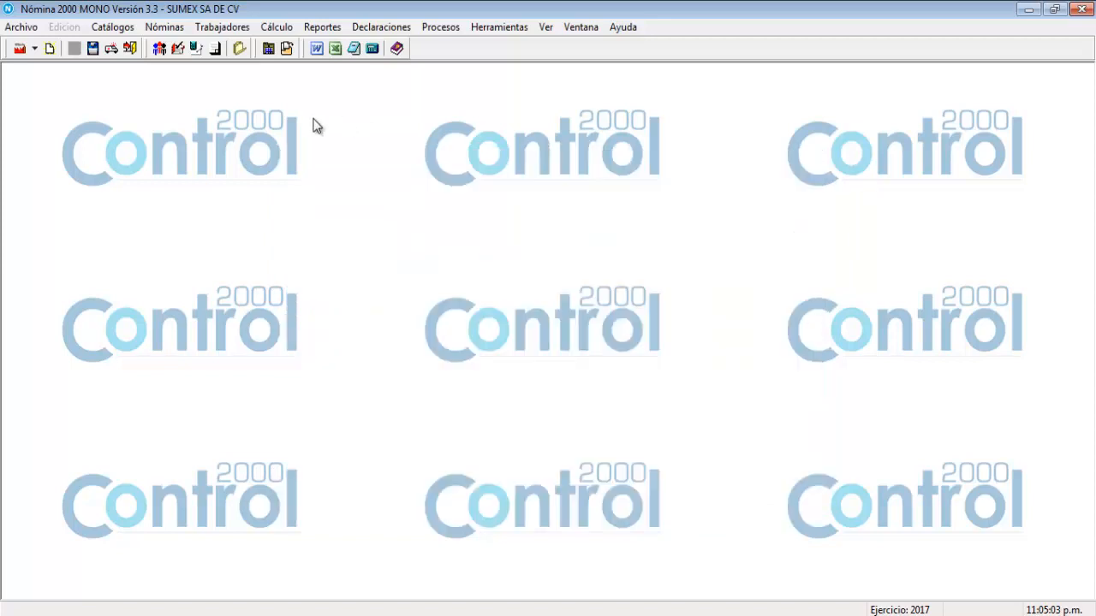
Recalculate payroll 002 ADMINISTRATIVOS for period 1, then select payroll 002 for review.
left_click(272, 29)
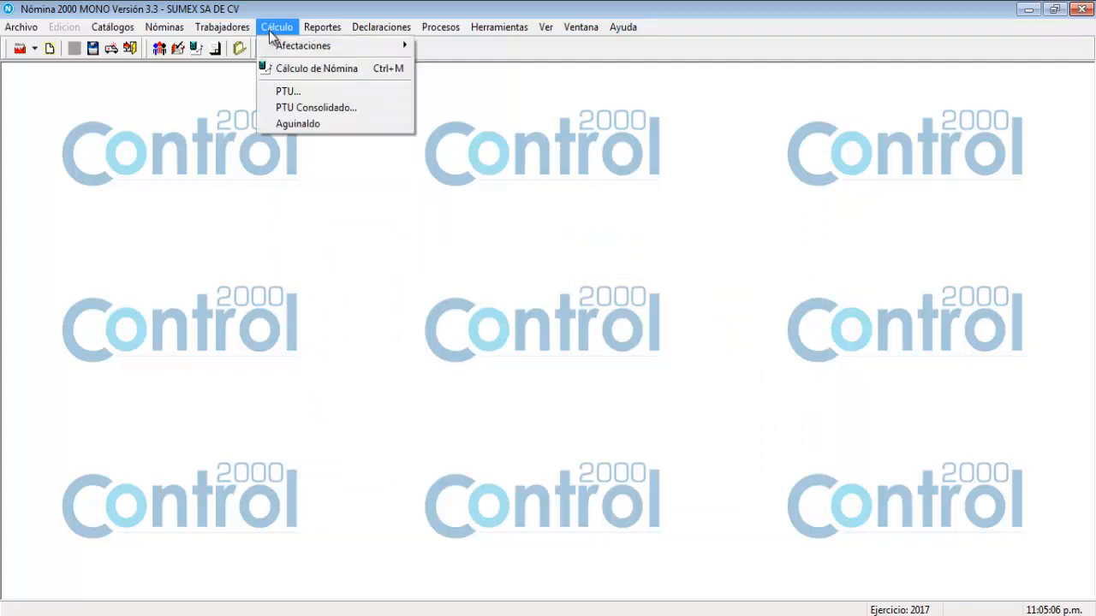
left_click(346, 69)
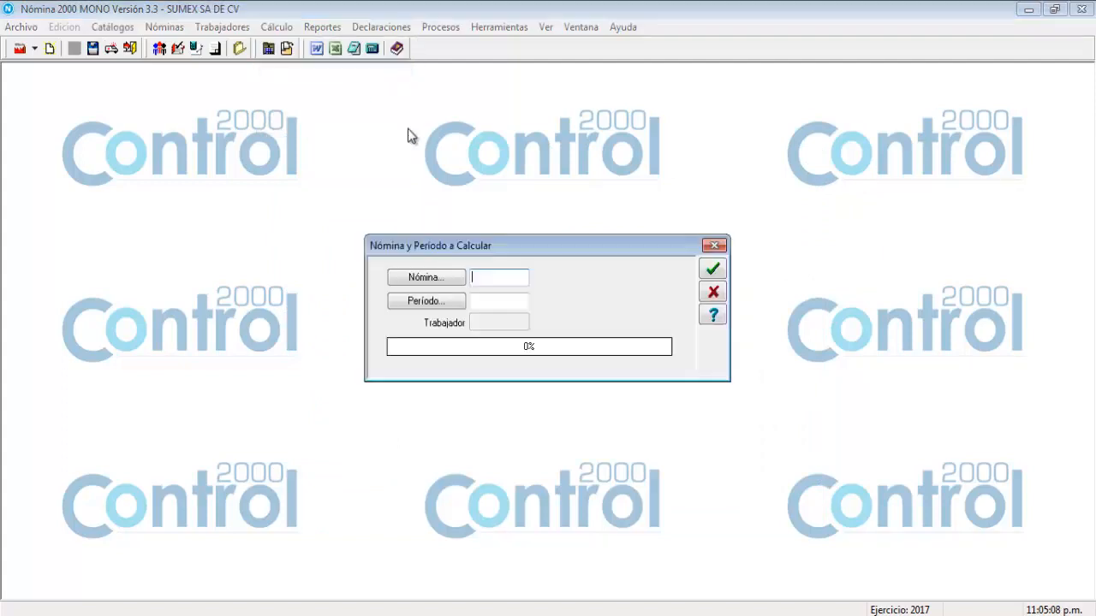
left_click(439, 275)
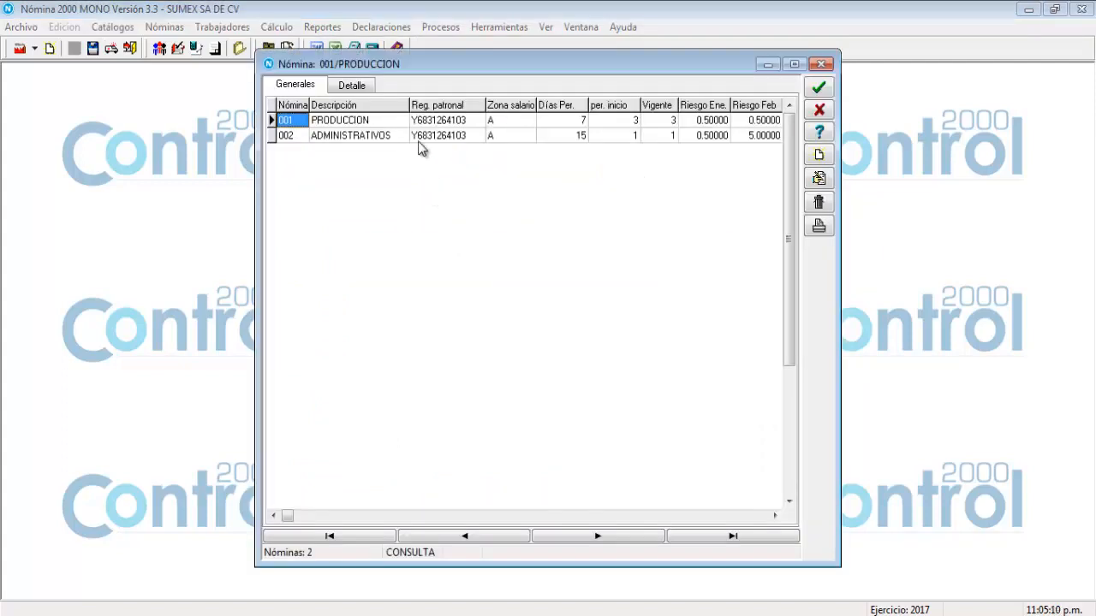
double_click(419, 137)
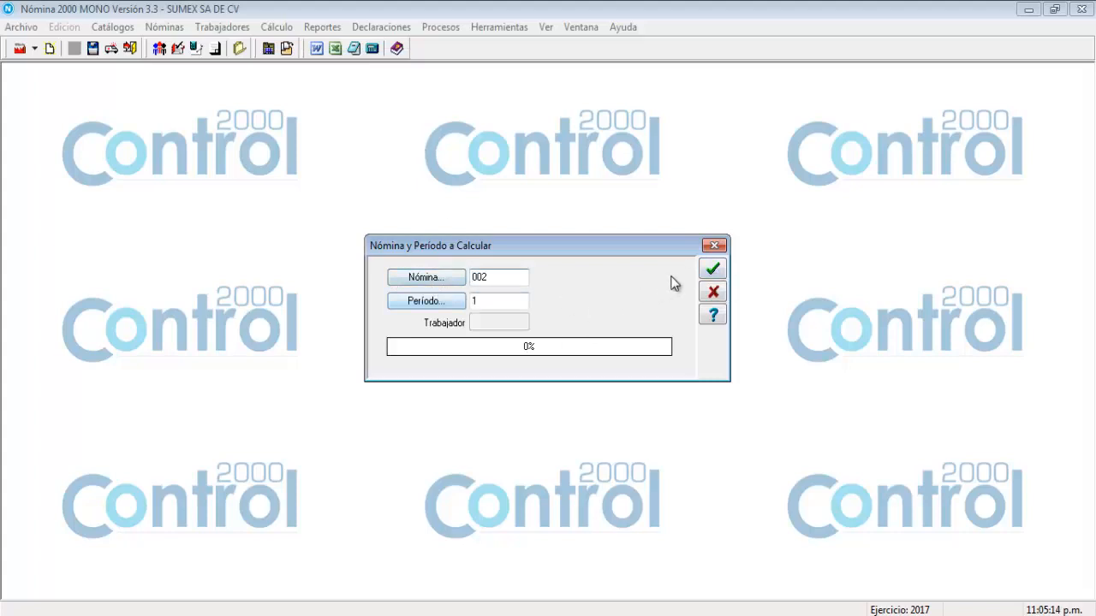
left_click(704, 273)
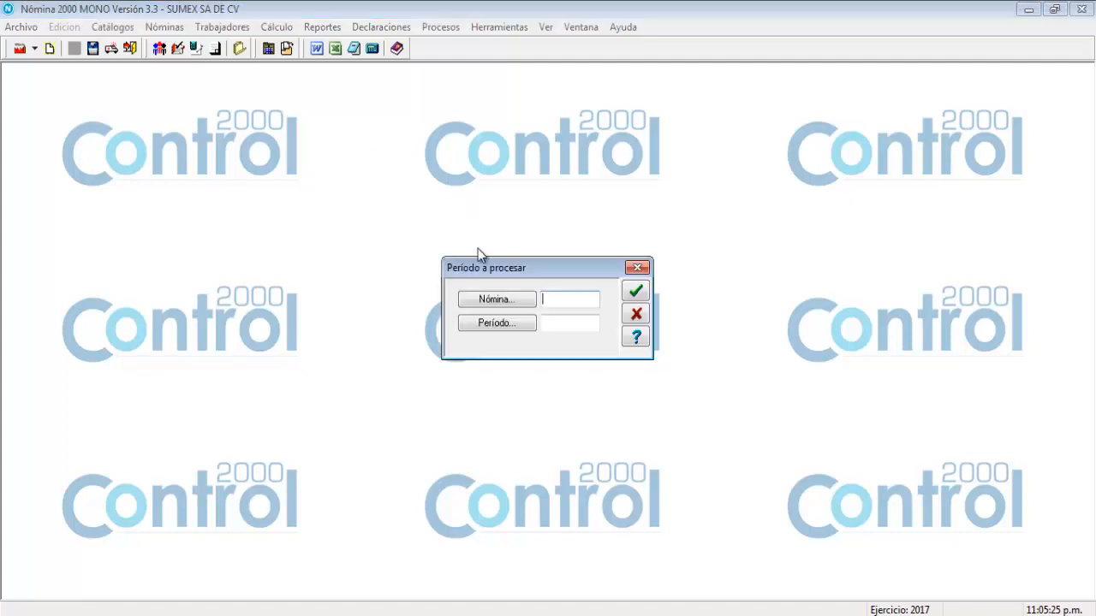
left_click(502, 300)
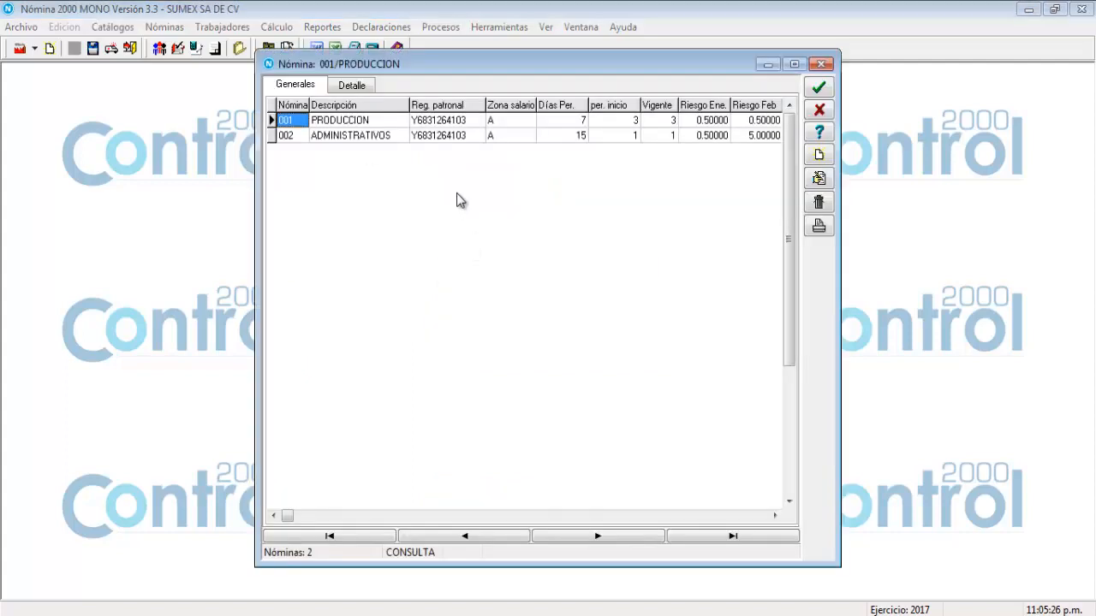
left_click(440, 136)
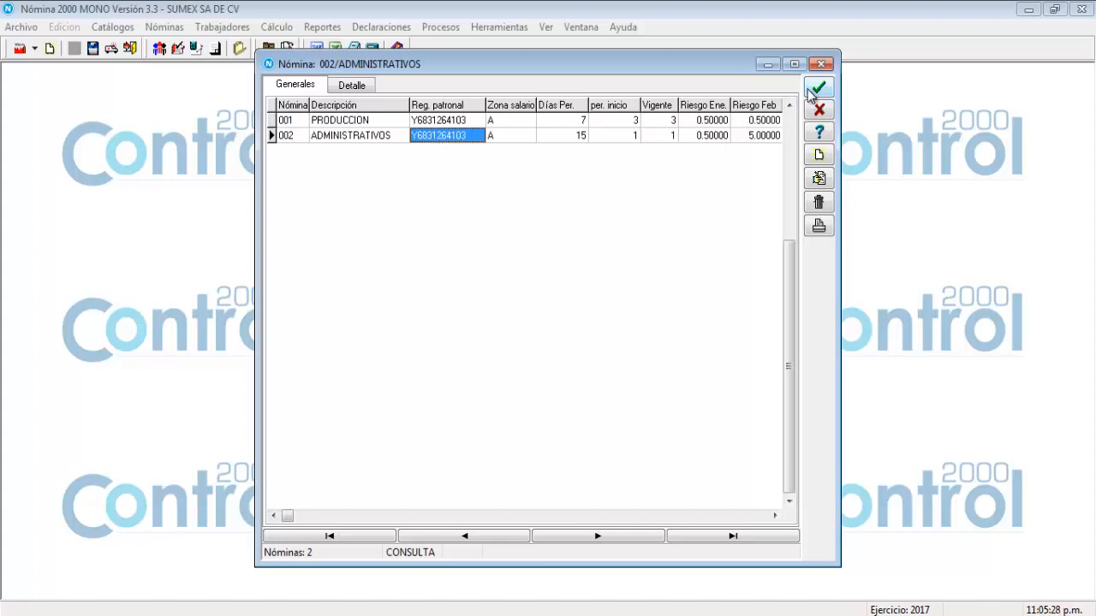
Review payroll 002 period 1 afectaciones for each employee, then close the window.
left_click(818, 88)
left_click(639, 291)
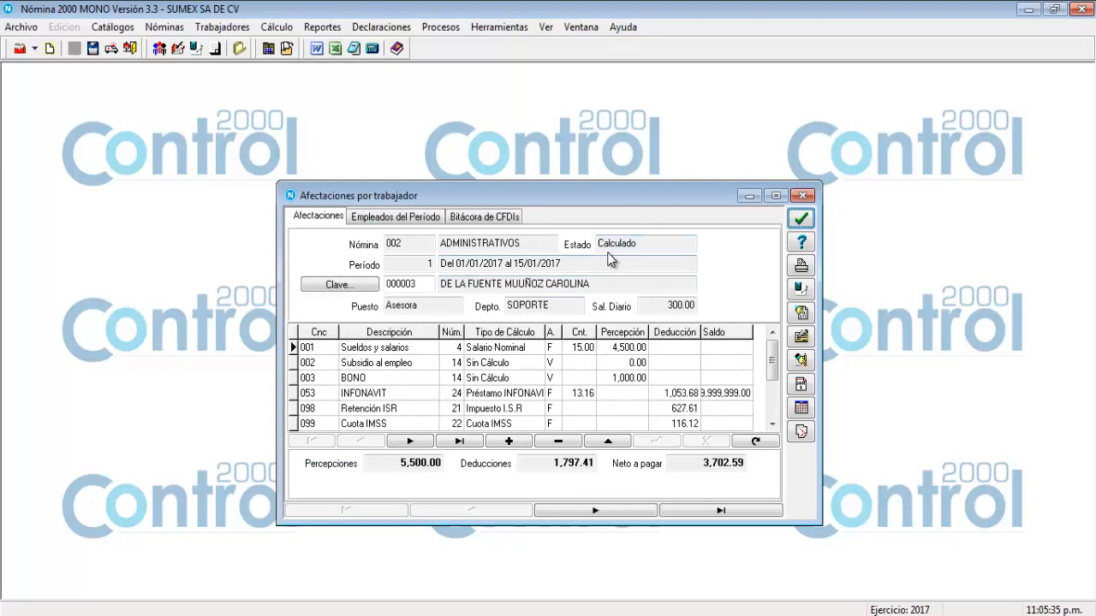
left_click_drag(519, 184, 518, 122)
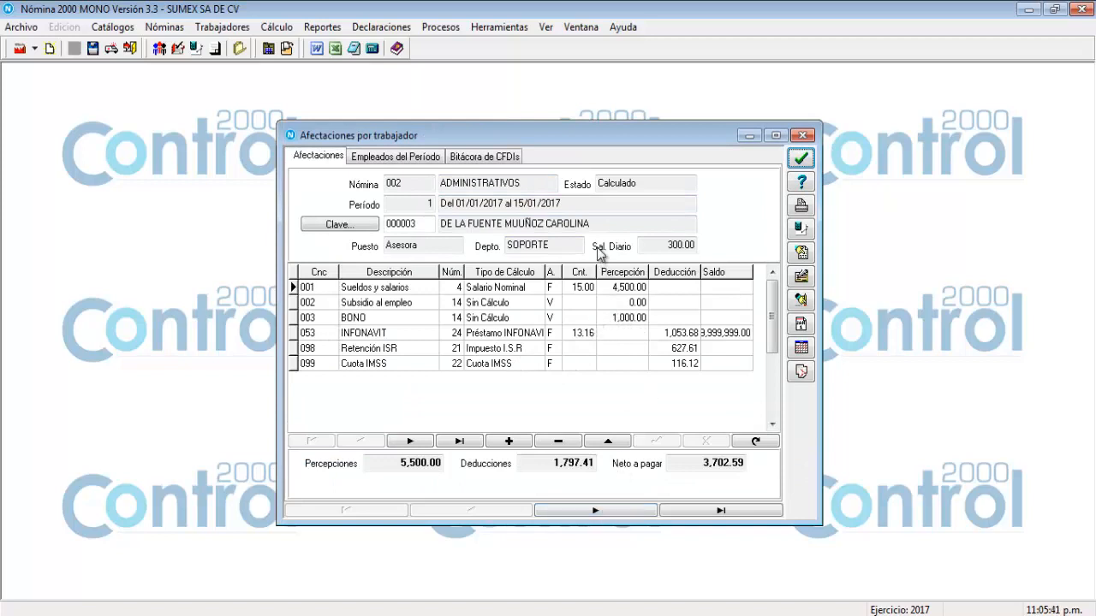
left_click(596, 511)
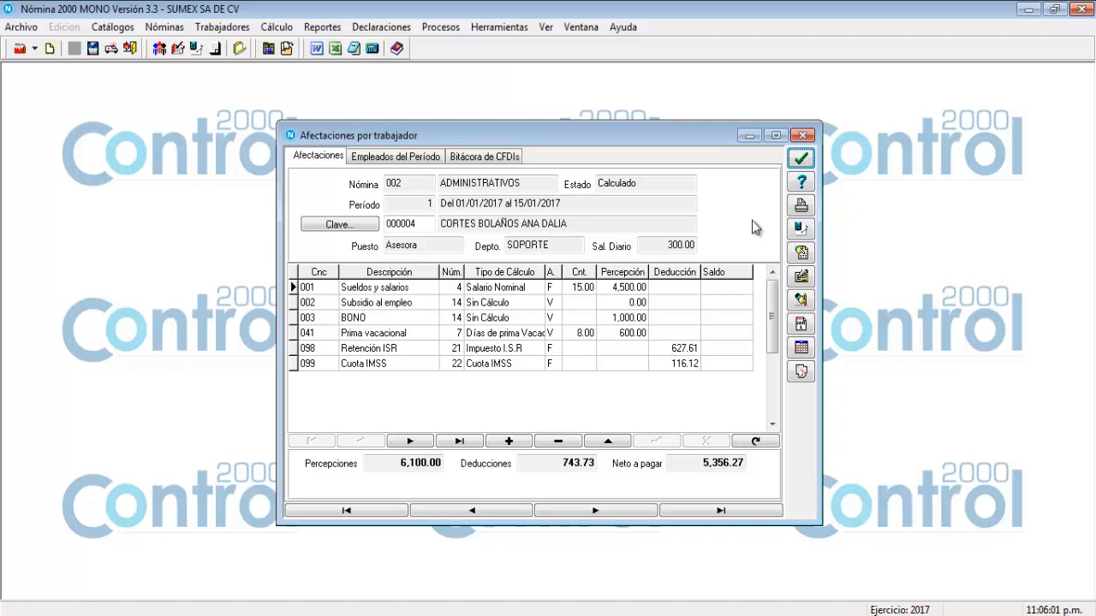
left_click(802, 137)
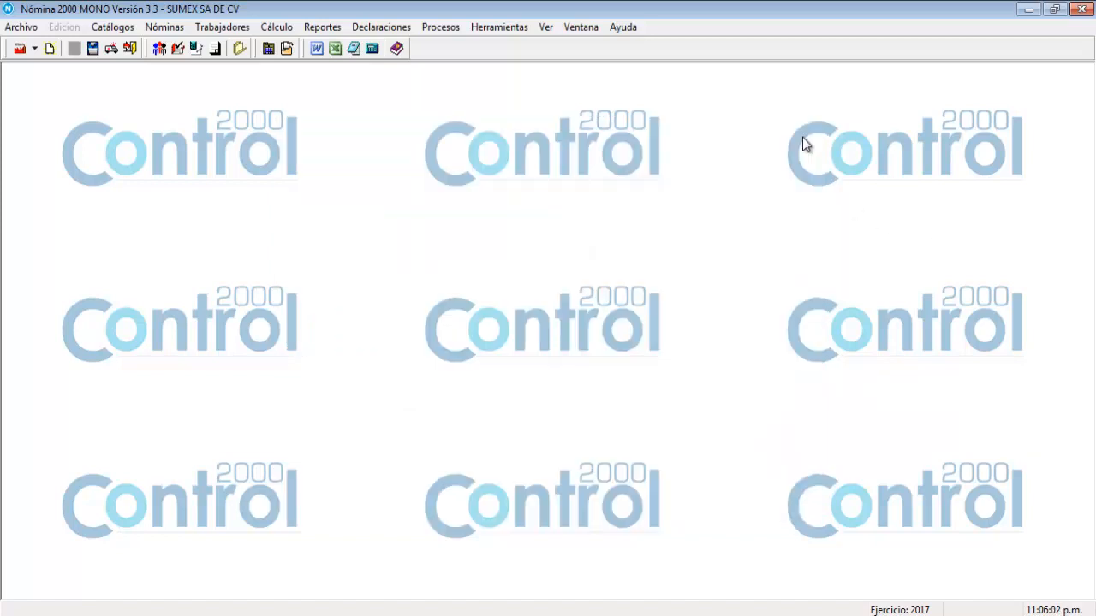
Open Borrado de afectaciones globales for payroll 002, range starting at worker 000003.
left_click(273, 33)
mouse_move(304, 43)
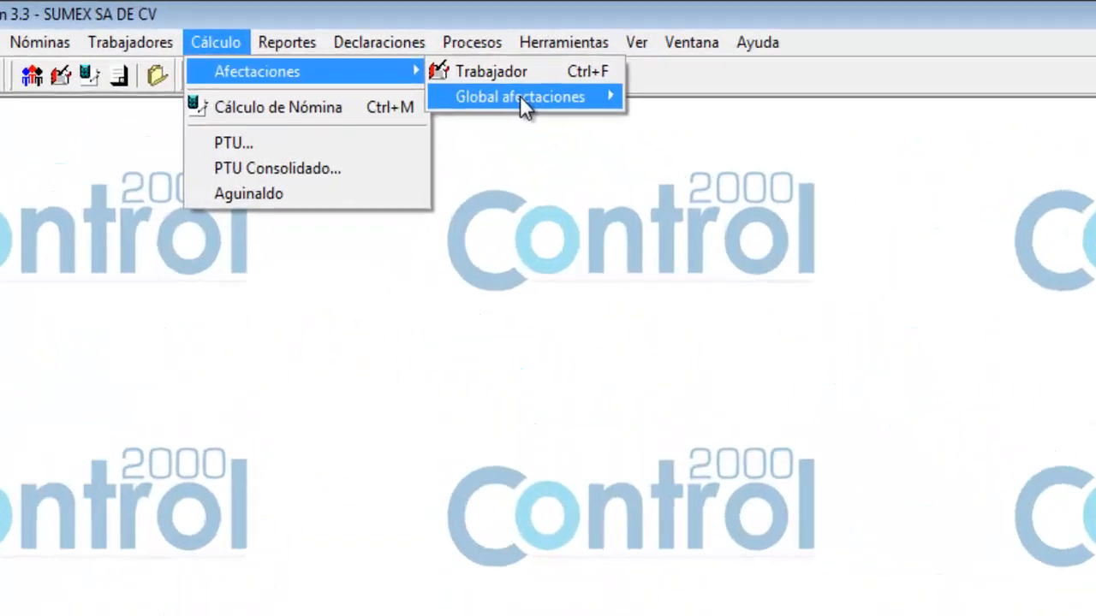
mouse_move(474, 63)
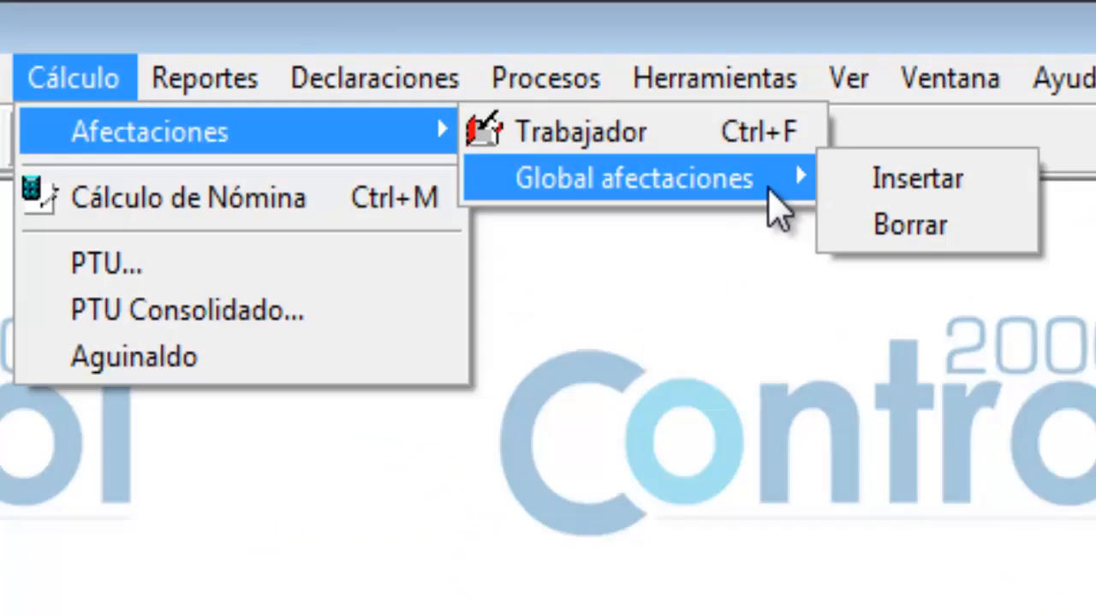
left_click(909, 225)
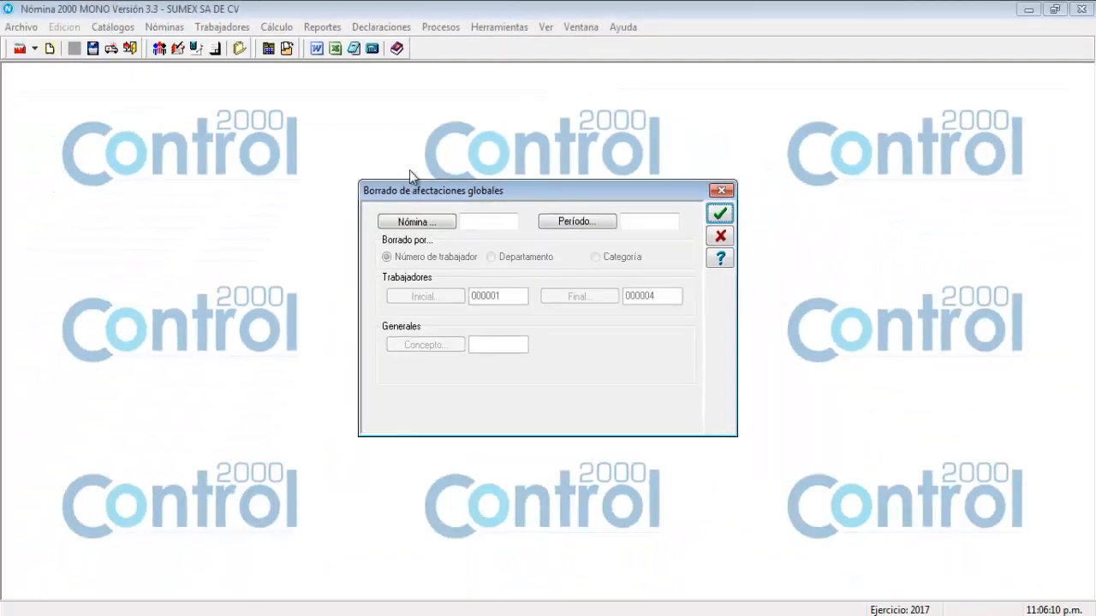
left_click(419, 223)
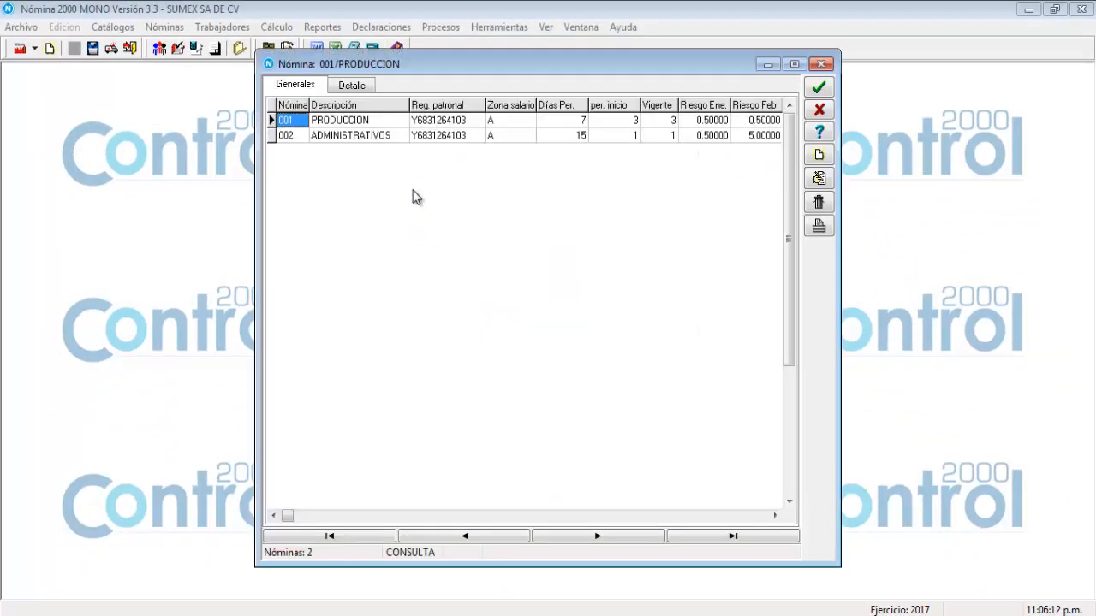
double_click(386, 140)
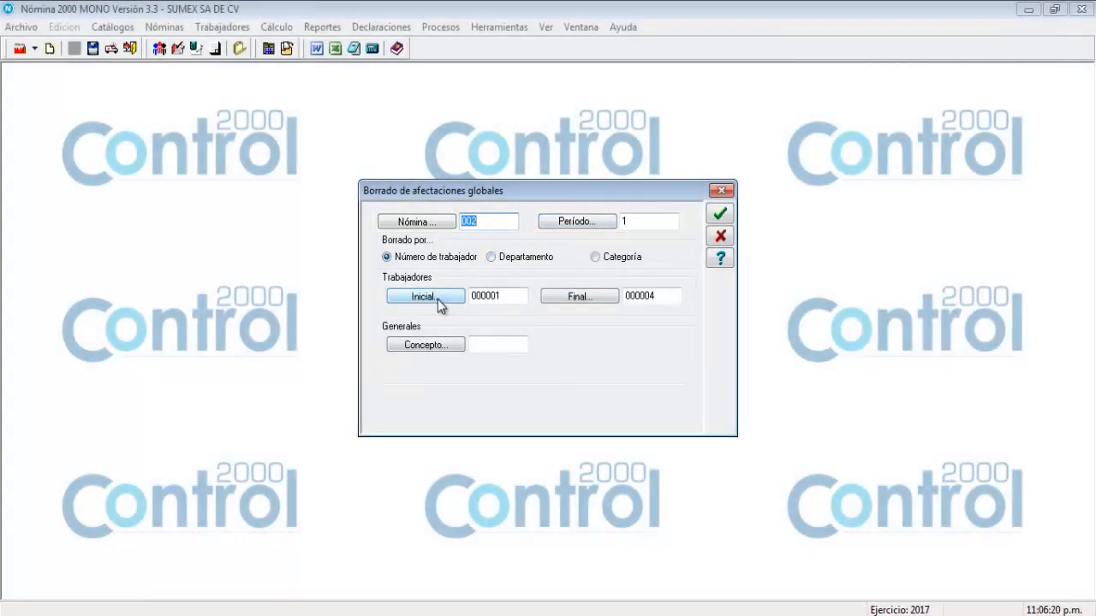
left_click(437, 298)
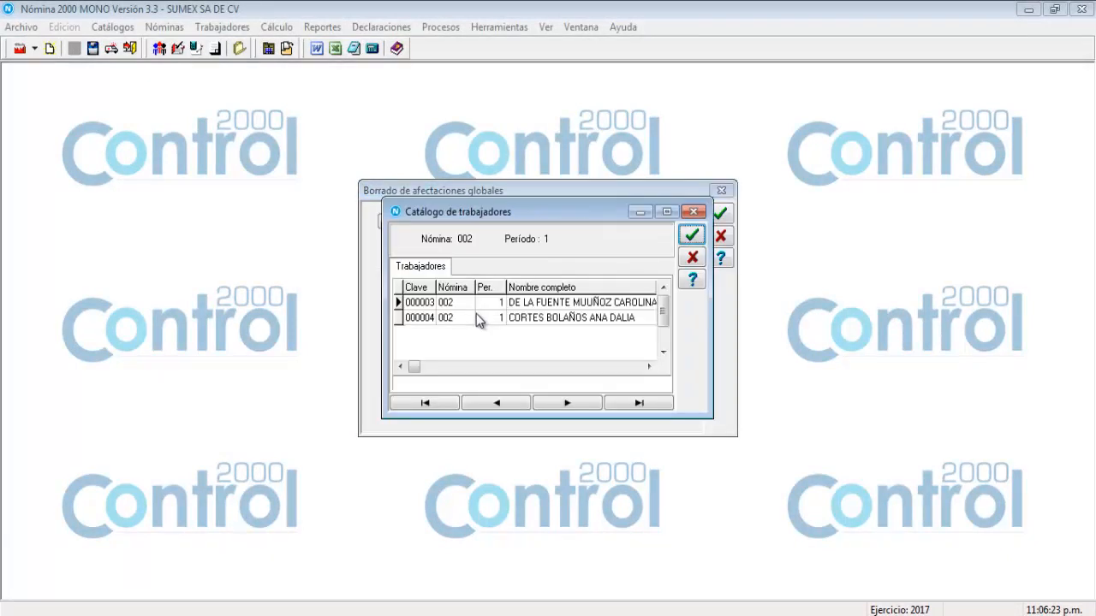
left_click(692, 235)
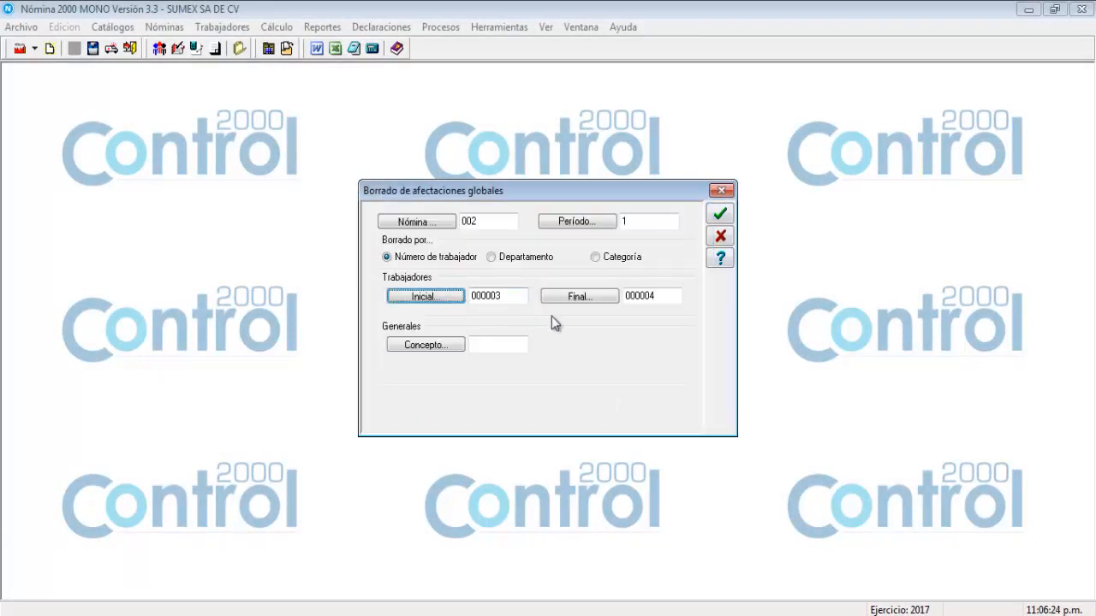
Select concept 003 BONO and run the global deletion.
left_click(425, 346)
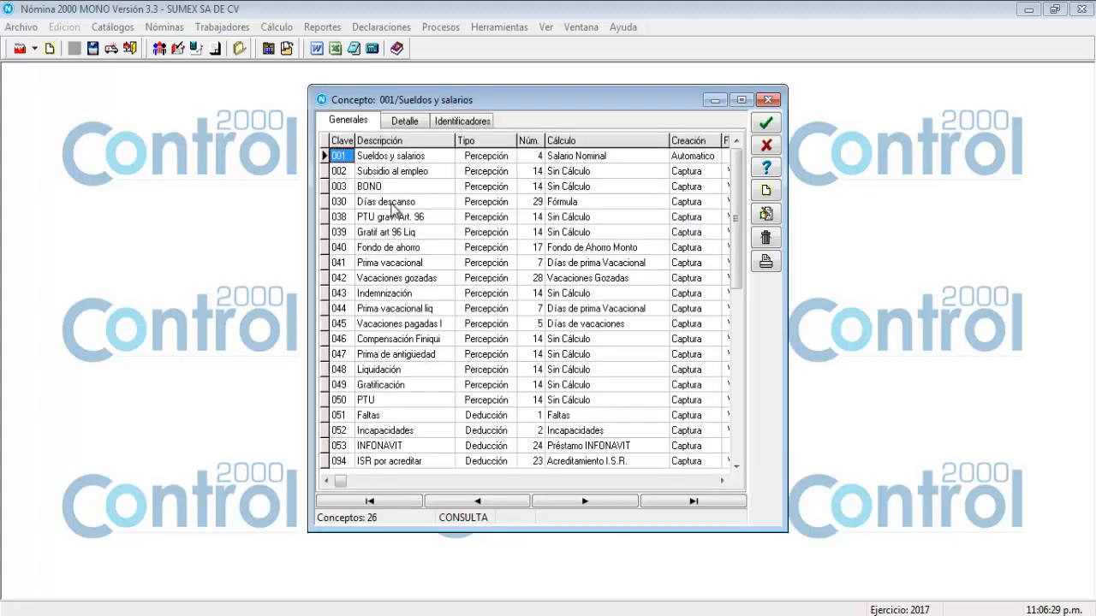
left_click(380, 188)
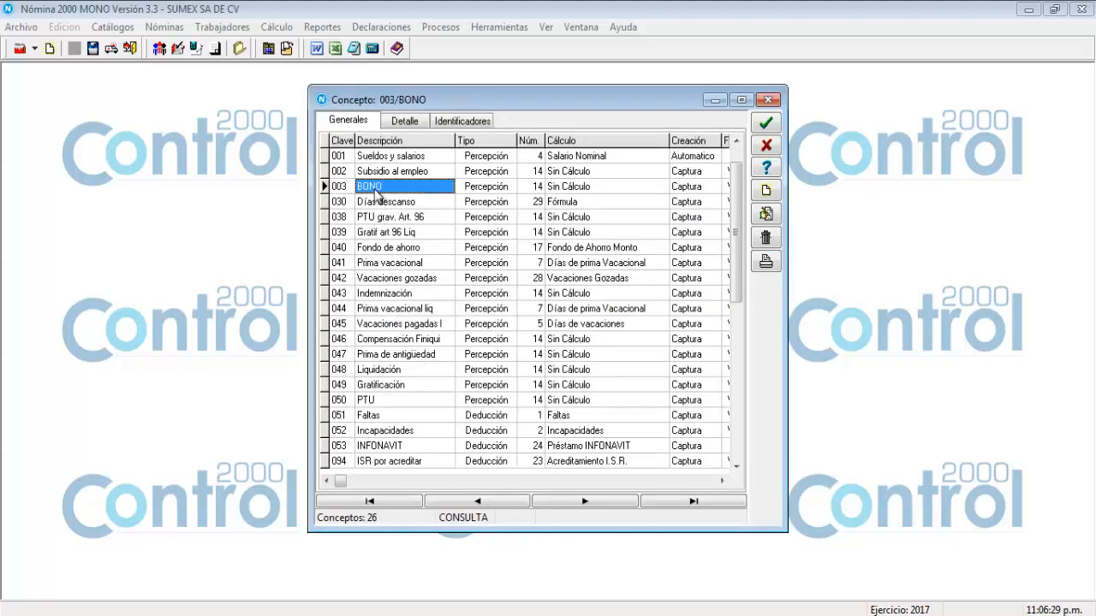
left_click(766, 125)
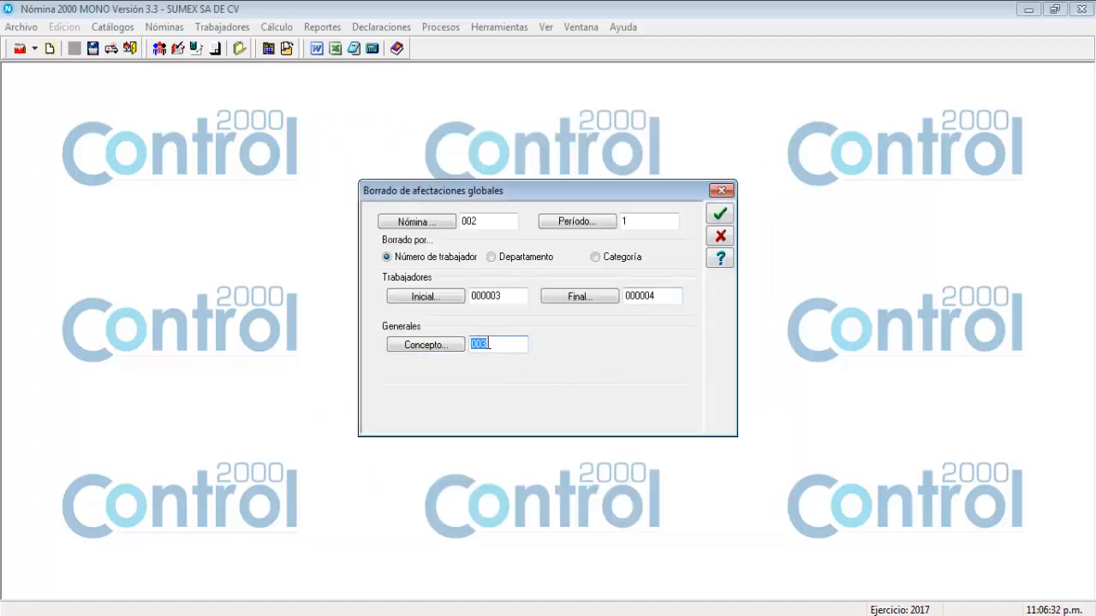
left_click(496, 339)
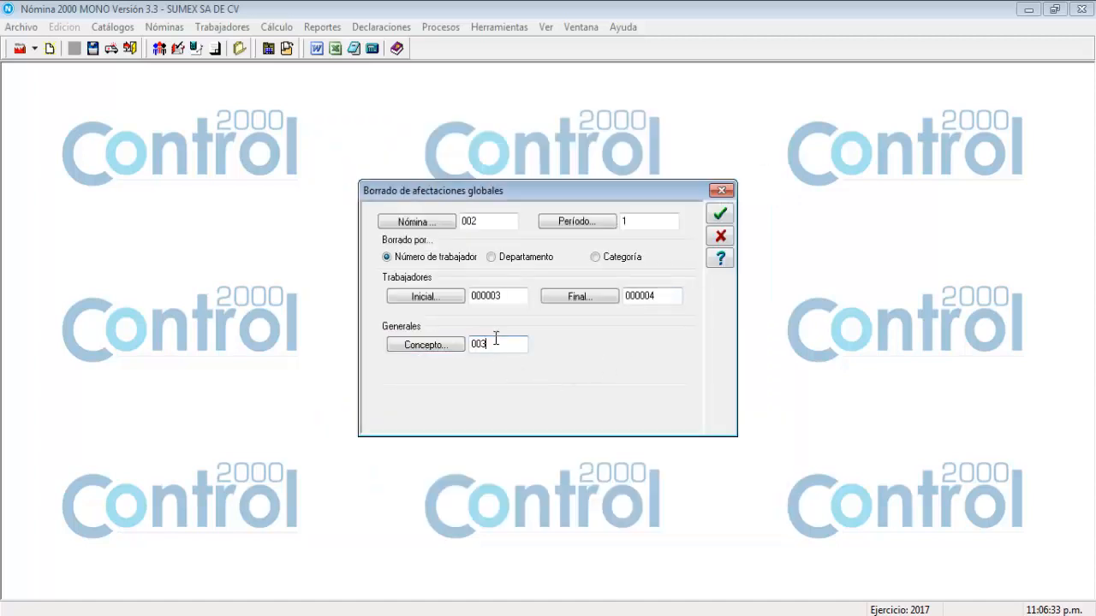
left_click(720, 215)
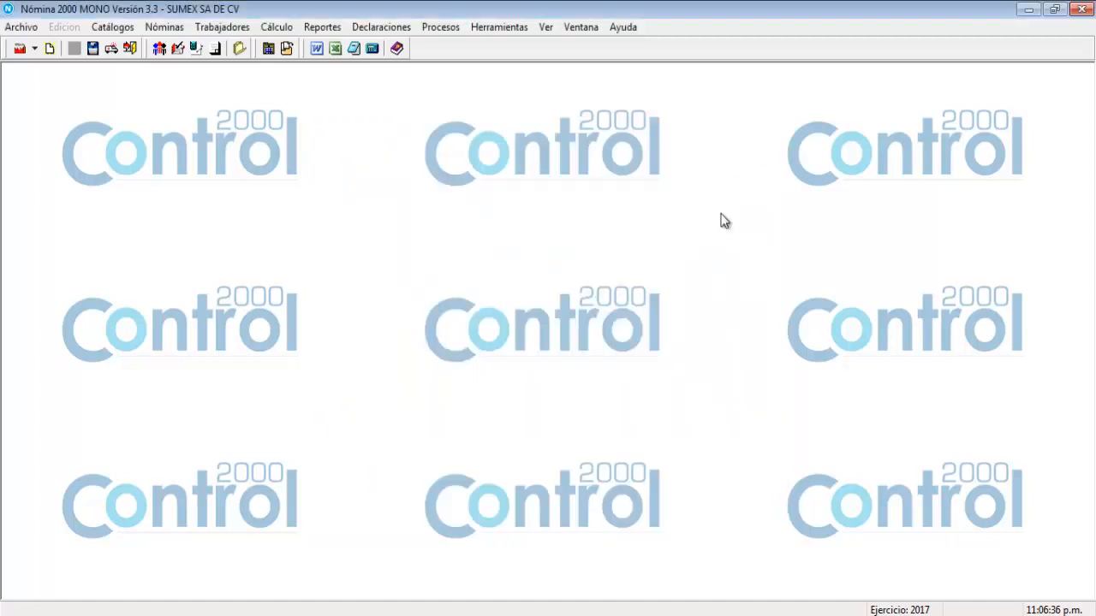
Open worker 000003's nómina 002 period 1 afectaciones and recalculate, giving net pay 2,896.29.
left_click(277, 26)
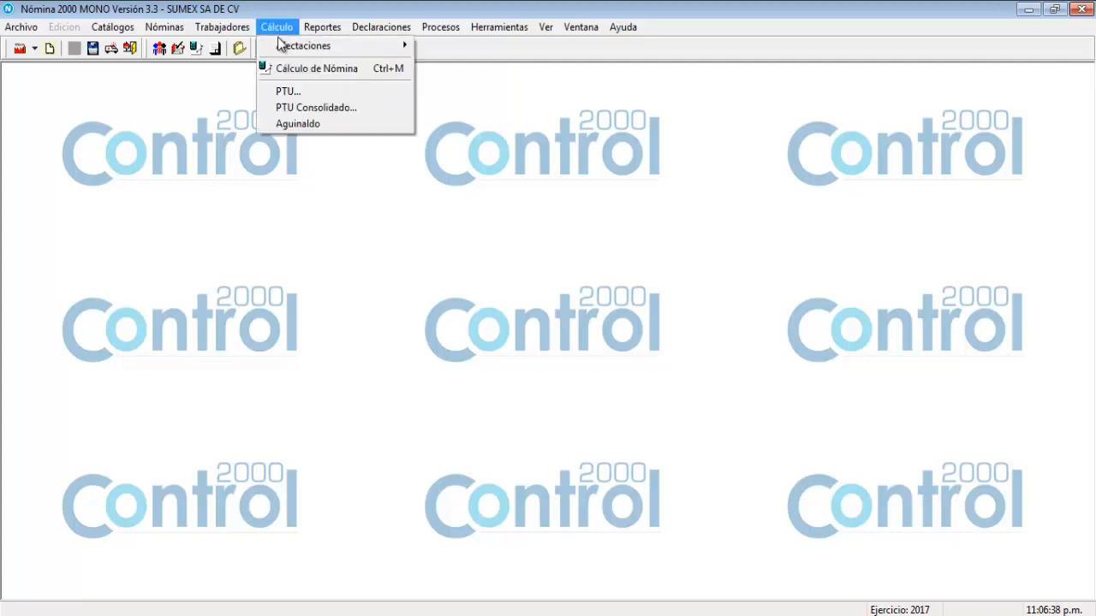
mouse_move(377, 45)
left_click(419, 45)
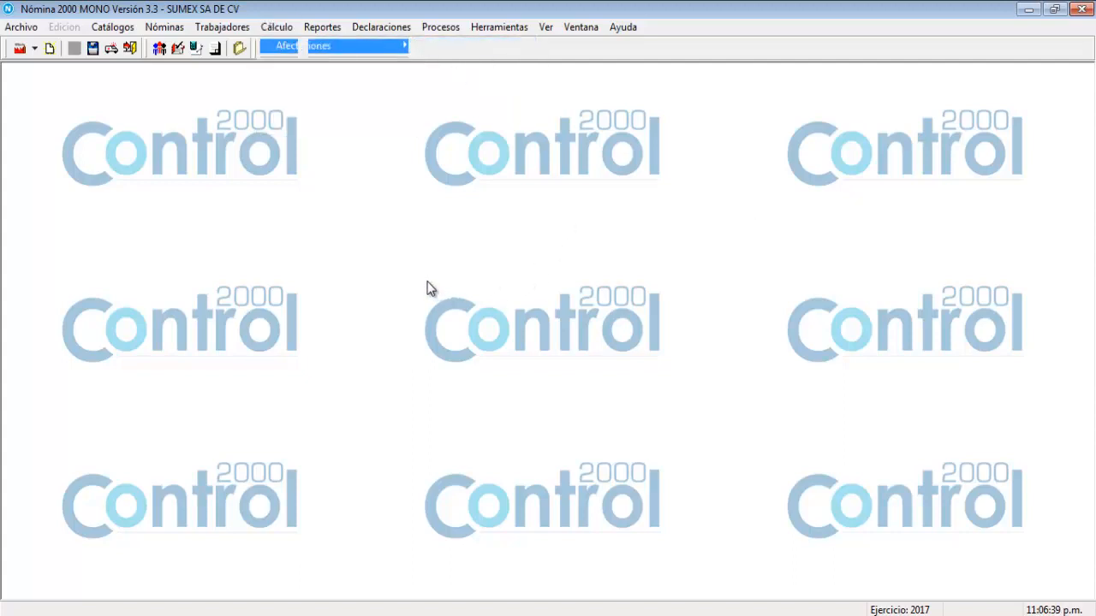
left_click(478, 299)
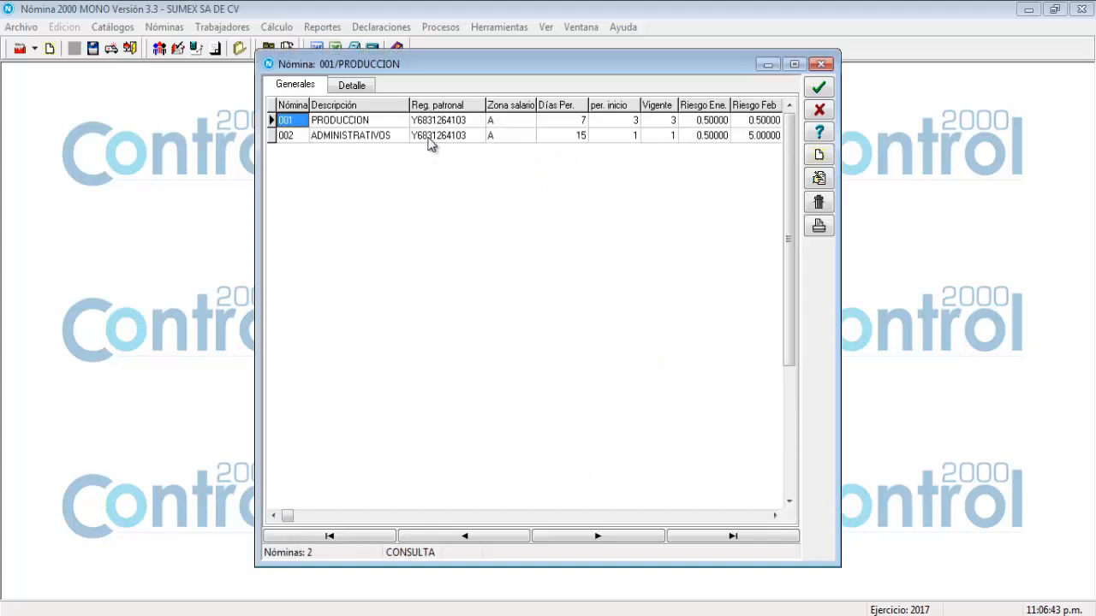
double_click(432, 137)
left_click(638, 293)
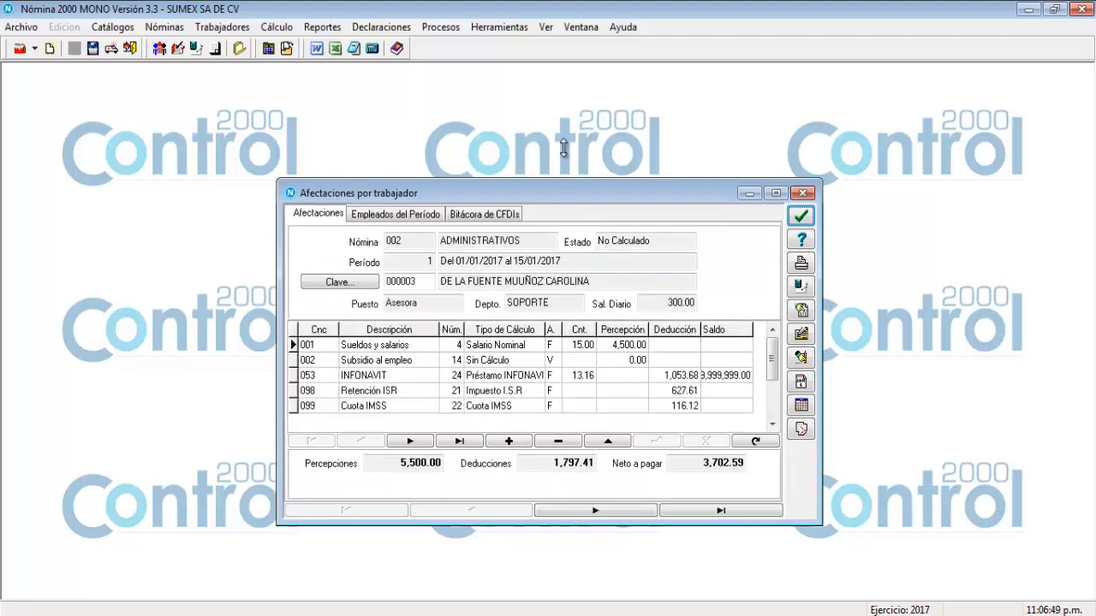
left_click_drag(567, 184, 567, 148)
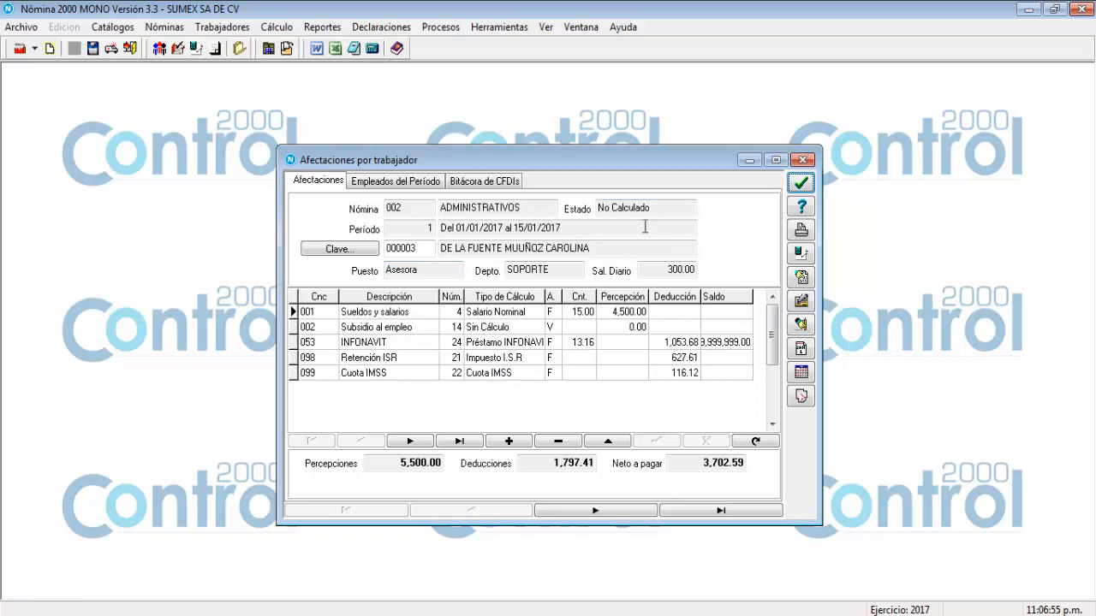
left_click(800, 256)
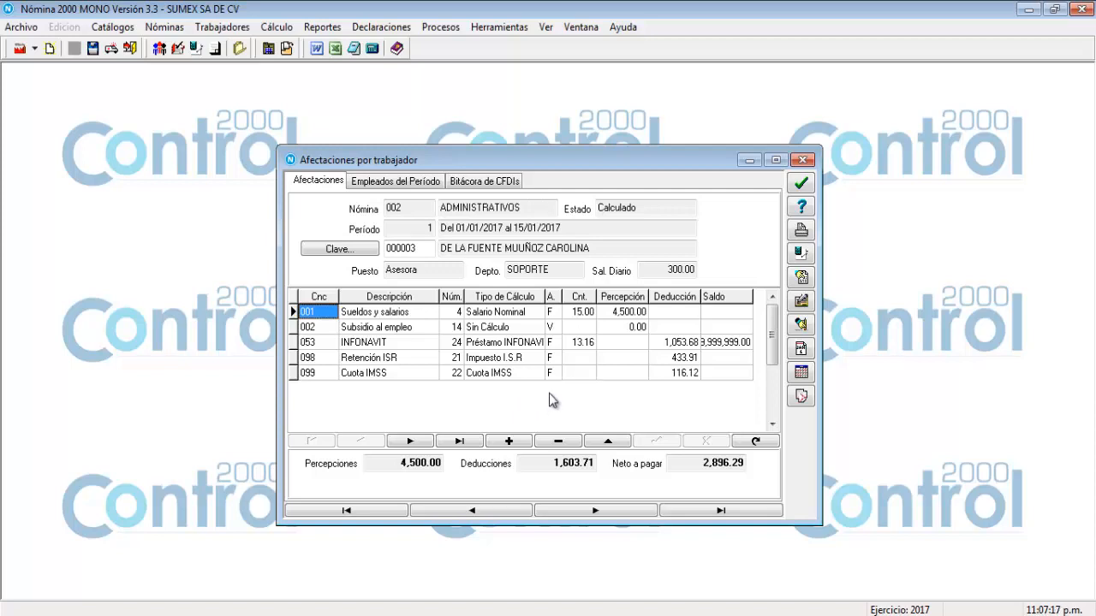
Delete the INFONAVIT afectación, recalculate to net pay 3,949.97, and close the window.
left_click(402, 342)
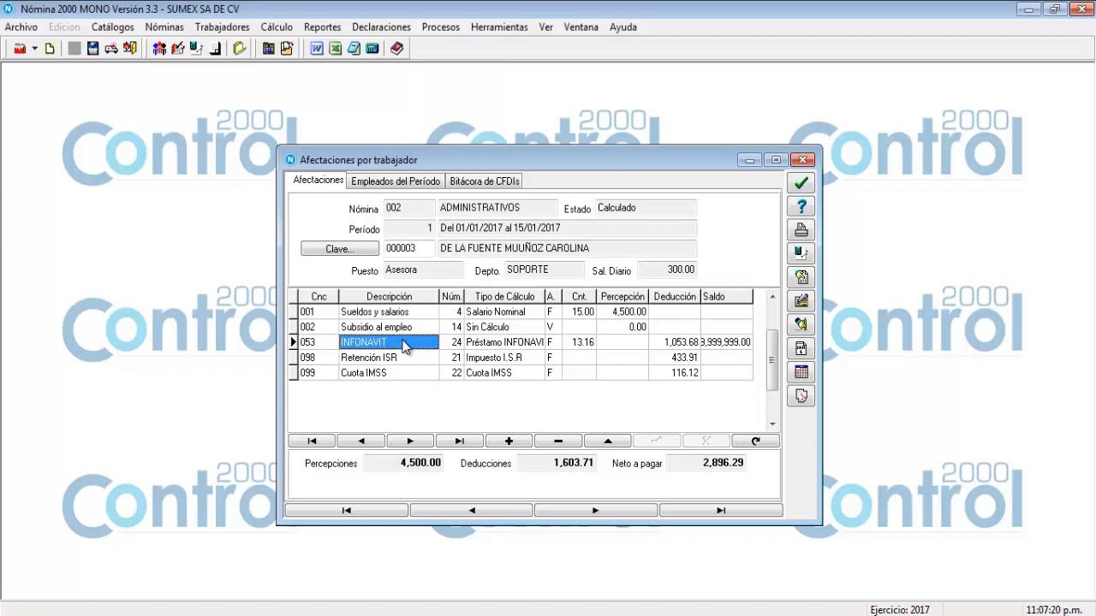
left_click(571, 443)
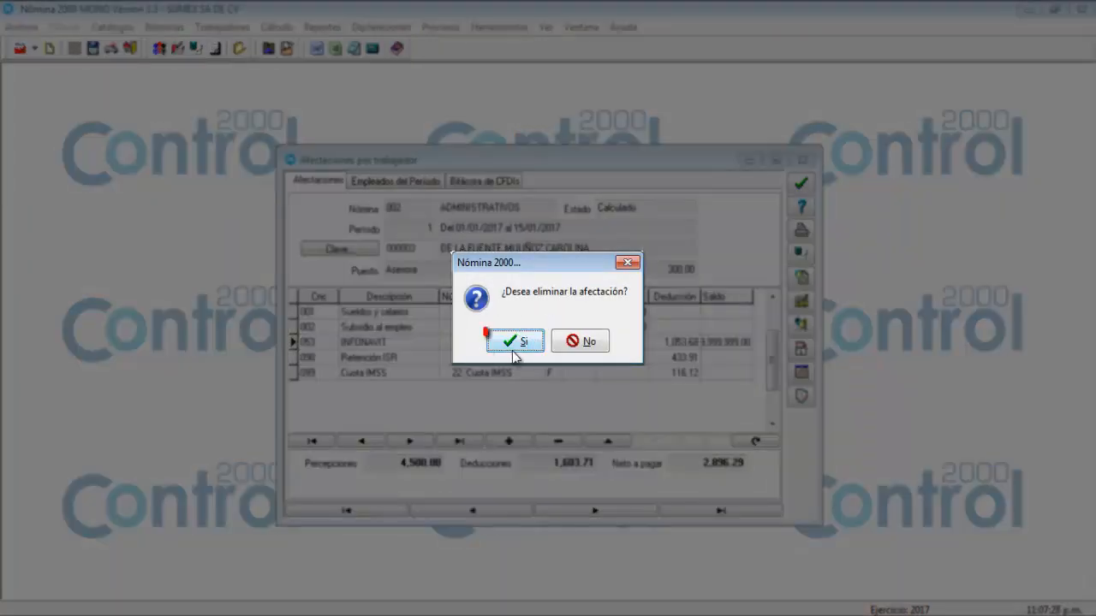
left_click(520, 343)
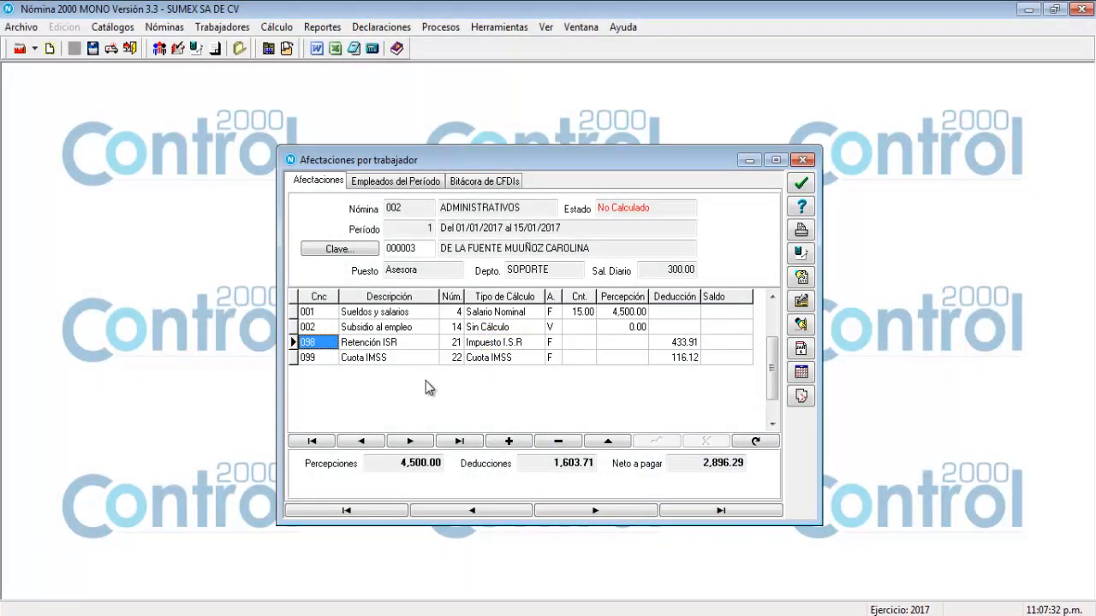
left_click(800, 253)
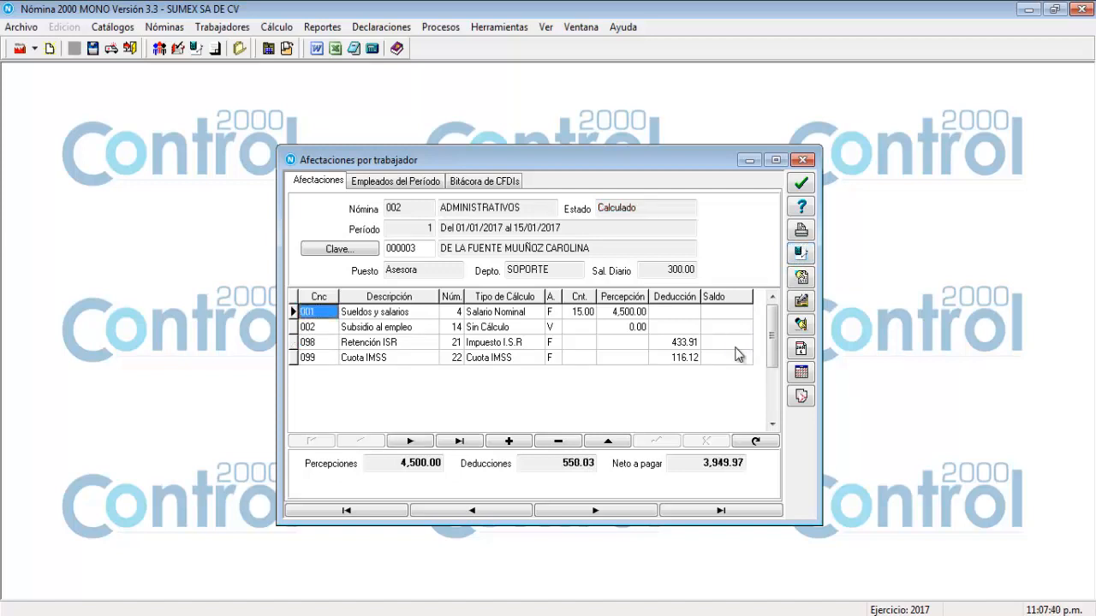
left_click(803, 161)
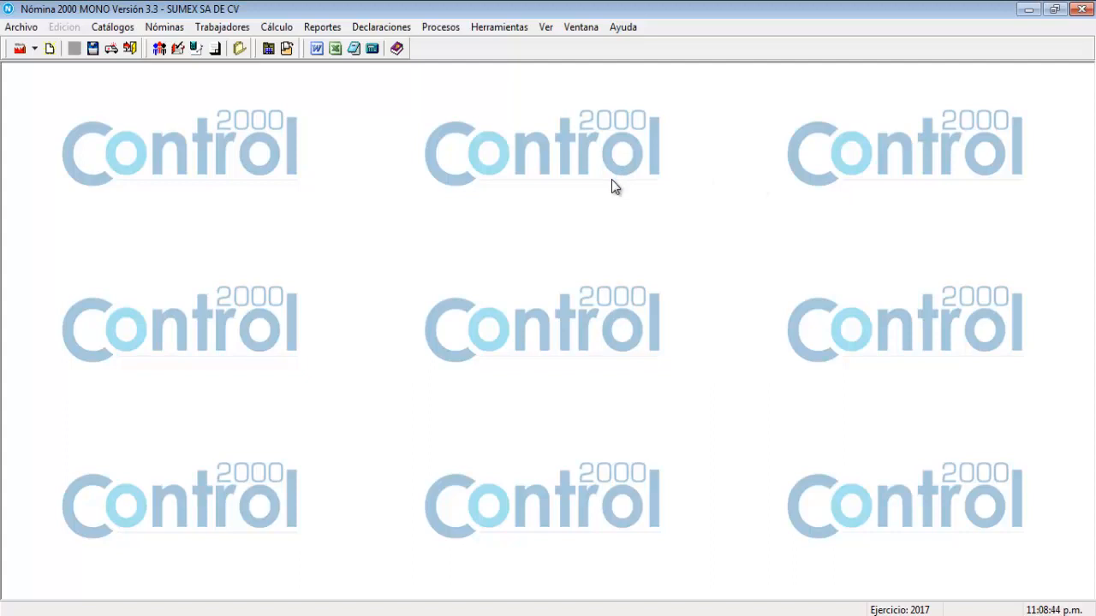
Open the Listado de Nómina report setup from Reportes > Nómina.
left_click(323, 27)
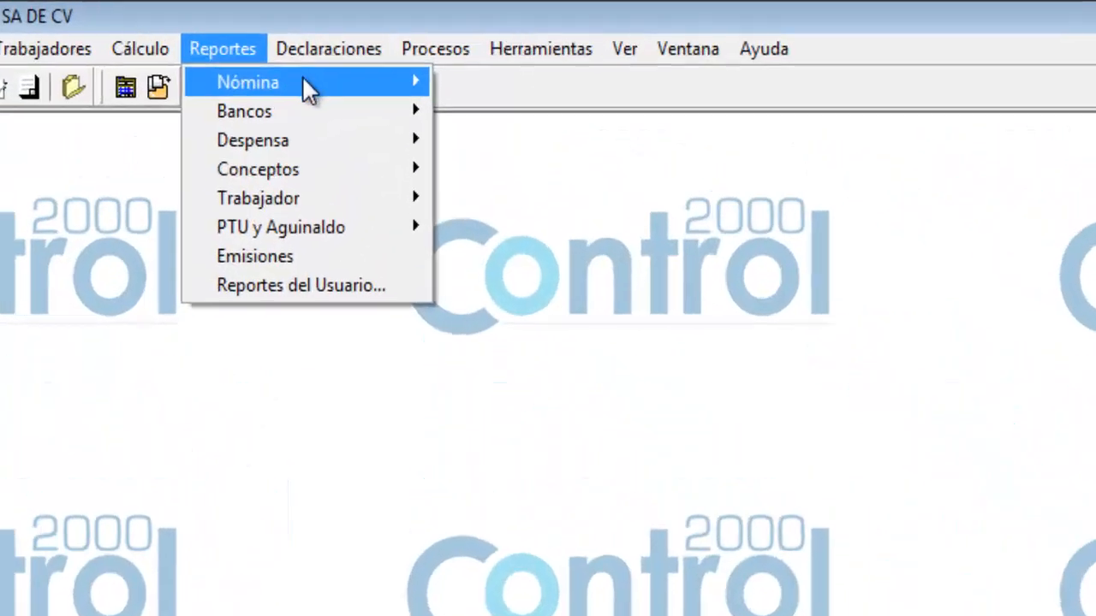
mouse_move(373, 46)
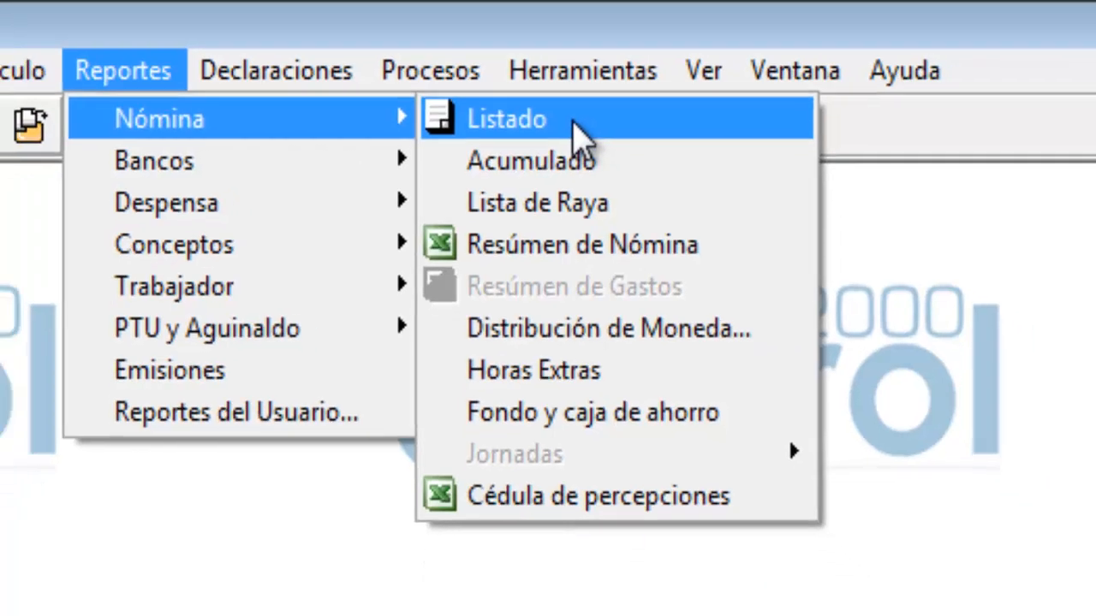
left_click(583, 137)
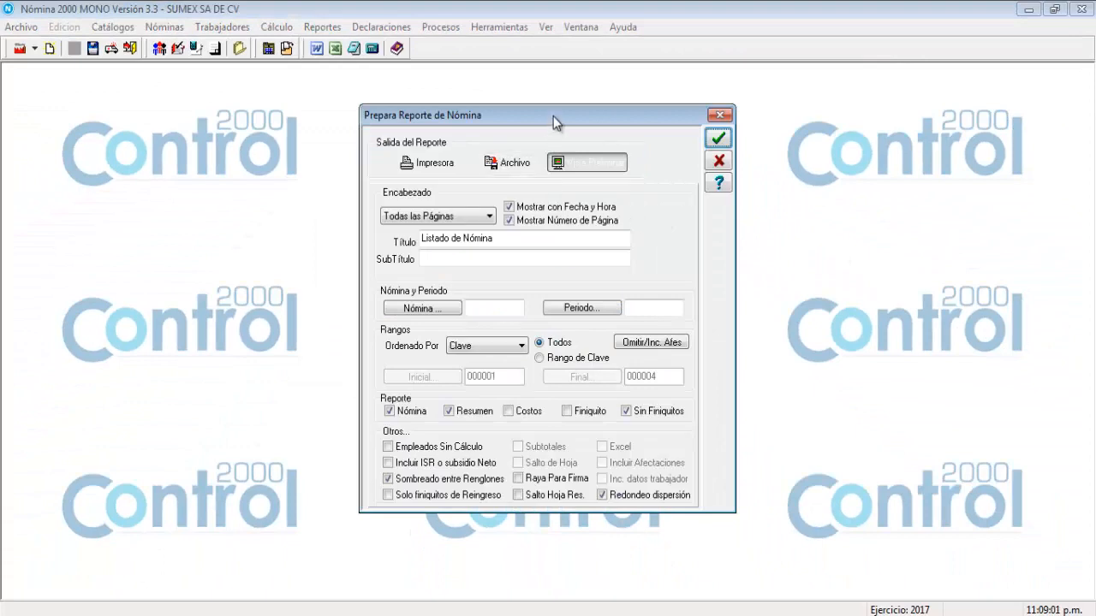
left_click_drag(553, 116, 505, 107)
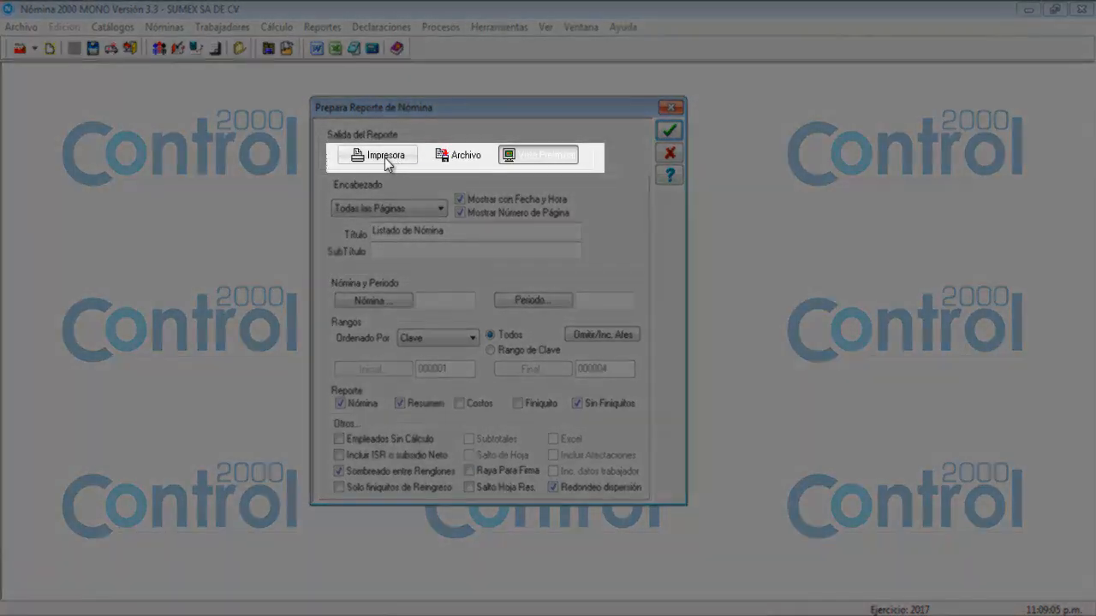
Generate a Vista Preliminar of nómina 002 with Raya Para Firma signature lines.
left_click(460, 162)
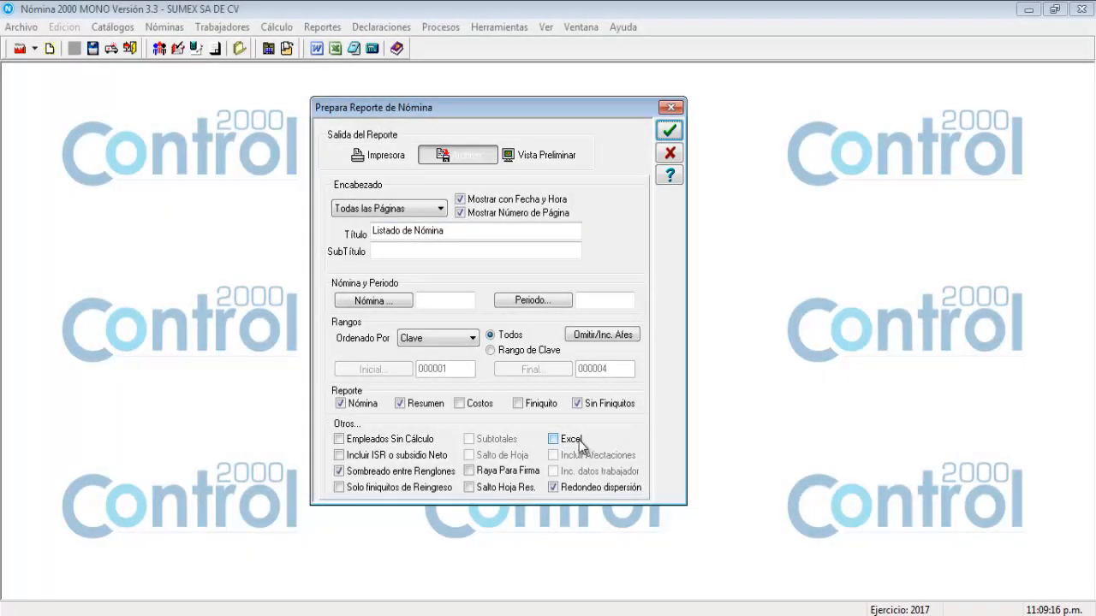
left_click(559, 159)
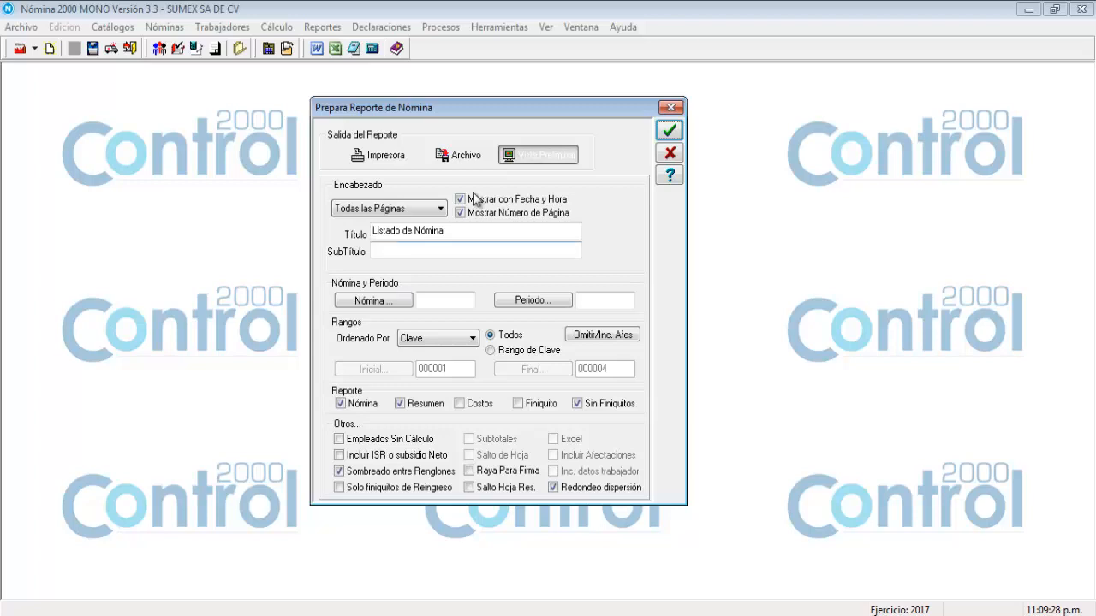
left_click(394, 301)
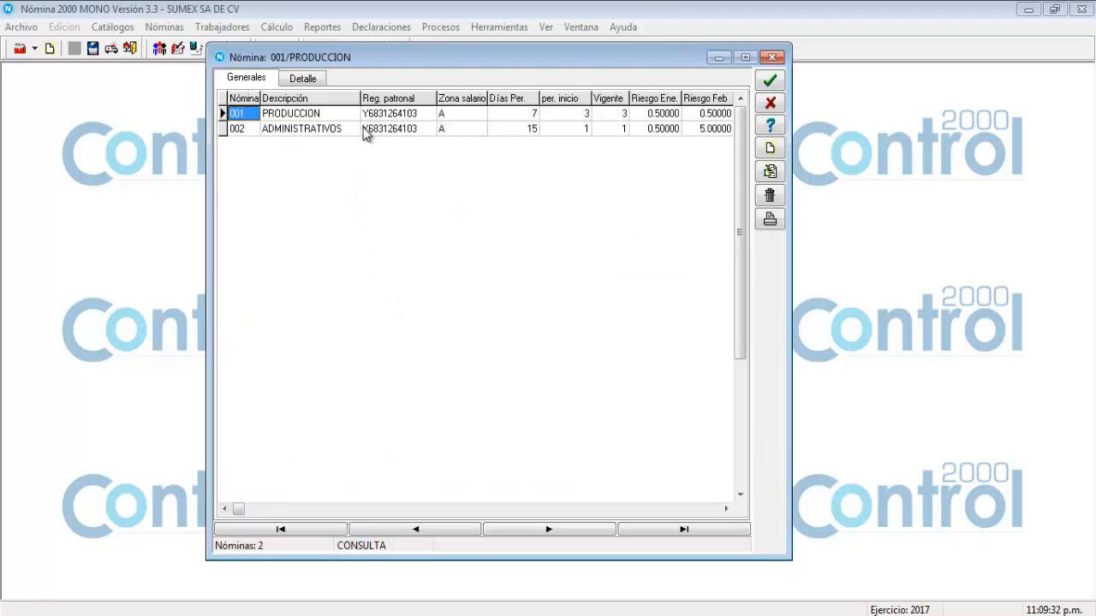
double_click(364, 131)
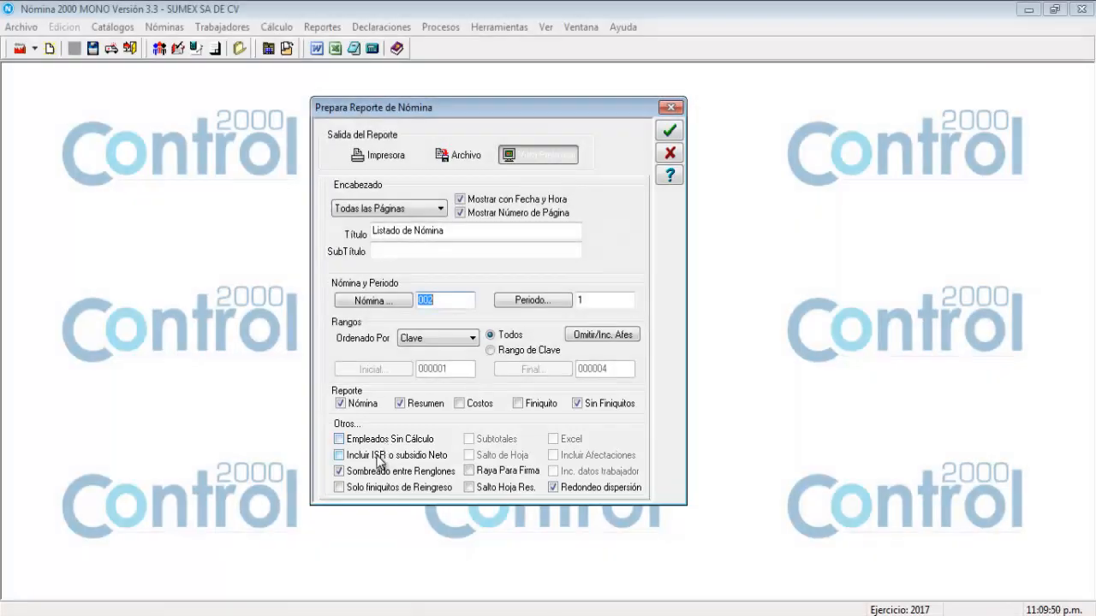
left_click(492, 476)
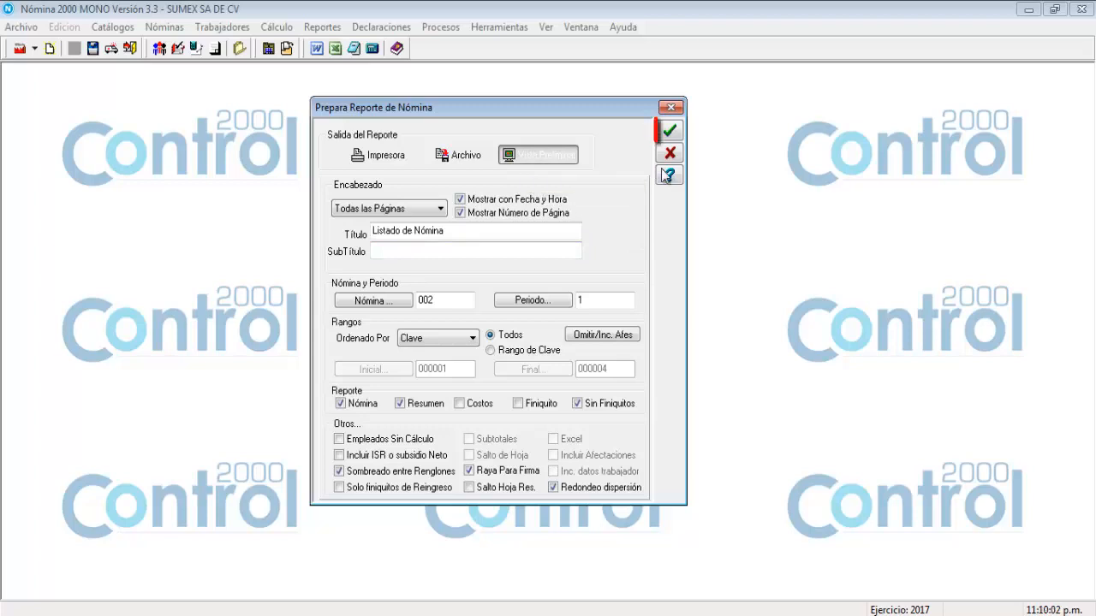
left_click(675, 134)
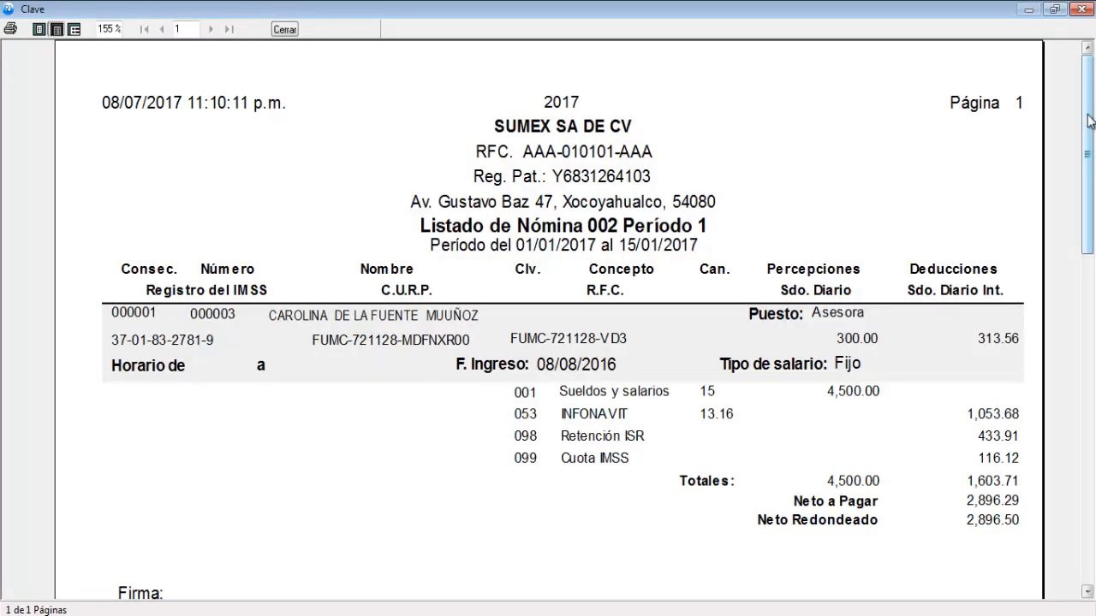
Review both employees and the totals (deductions 1,603.71, net 2,896.29), then close the preview.
left_click_drag(1090, 118, 1092, 307)
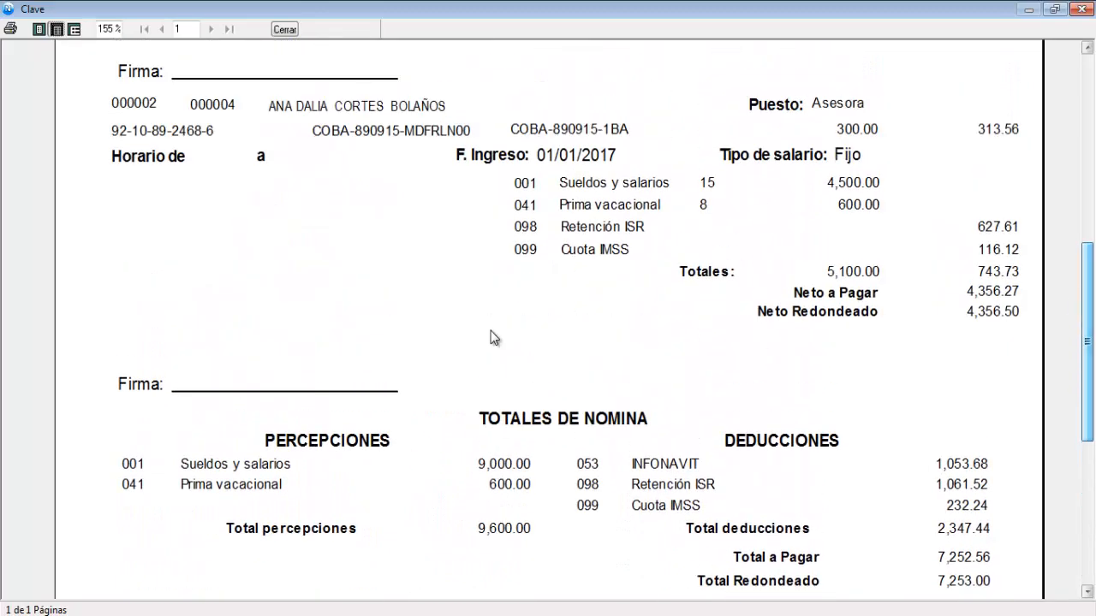
left_click_drag(1090, 438, 1089, 361)
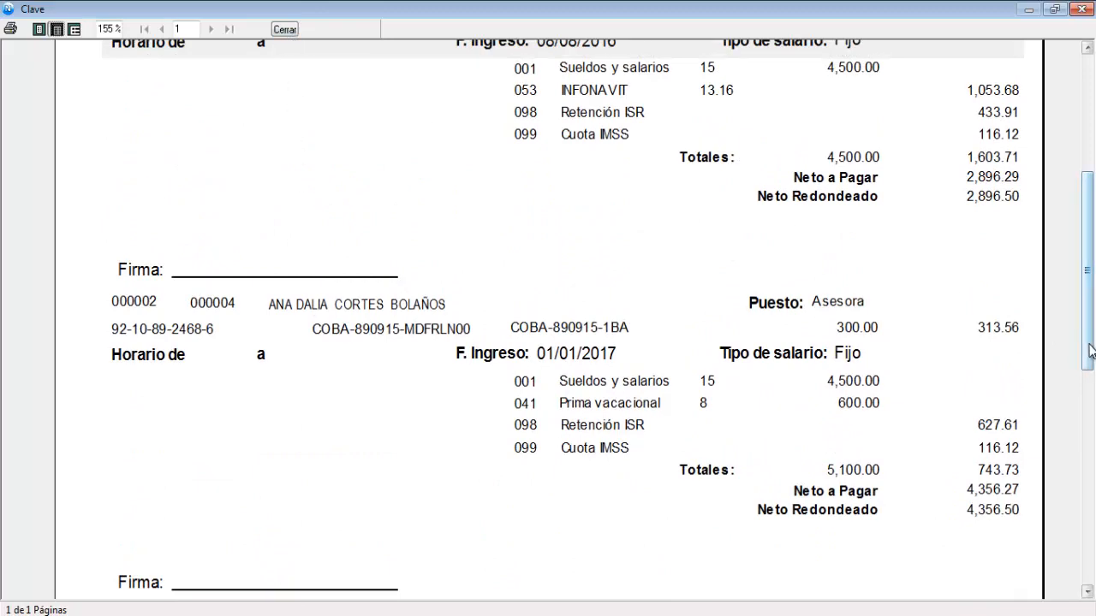
left_click_drag(1088, 343, 1089, 221)
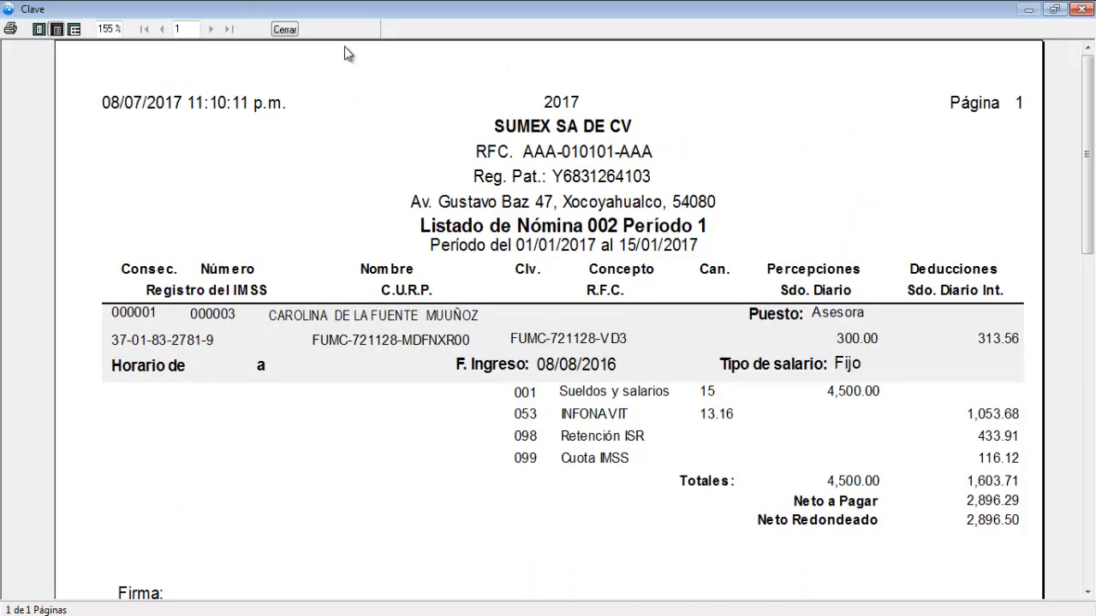
left_click(284, 31)
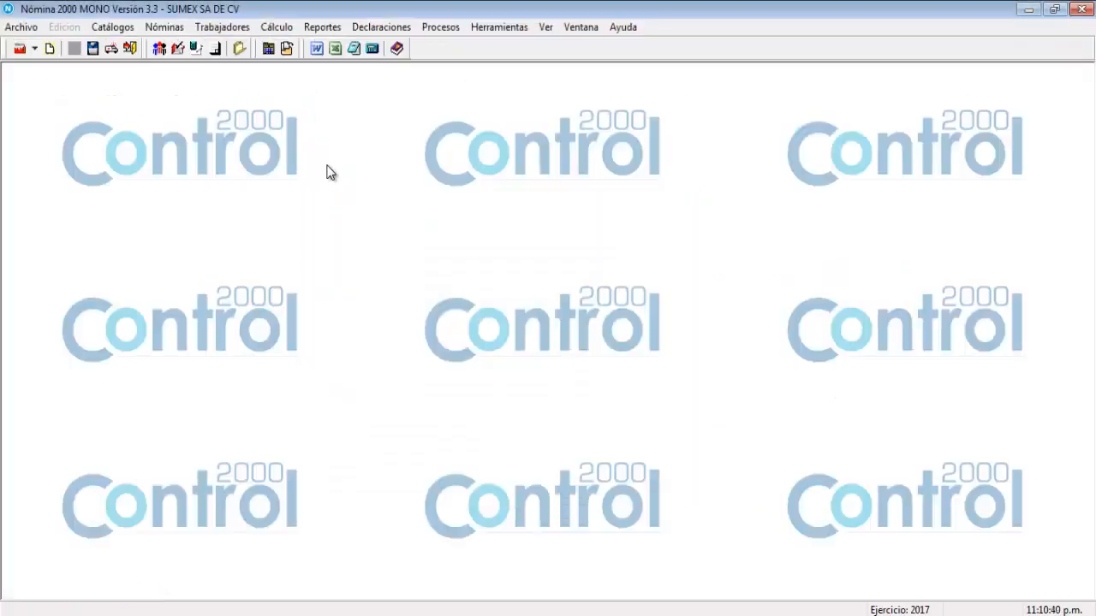
left_click(315, 31)
mouse_move(321, 42)
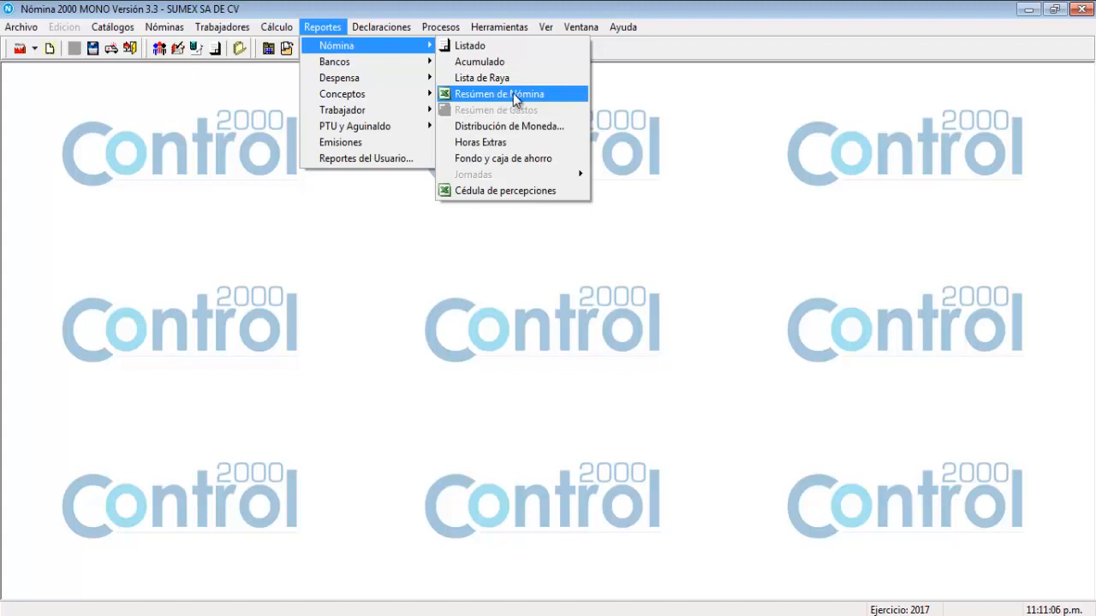
left_click(563, 248)
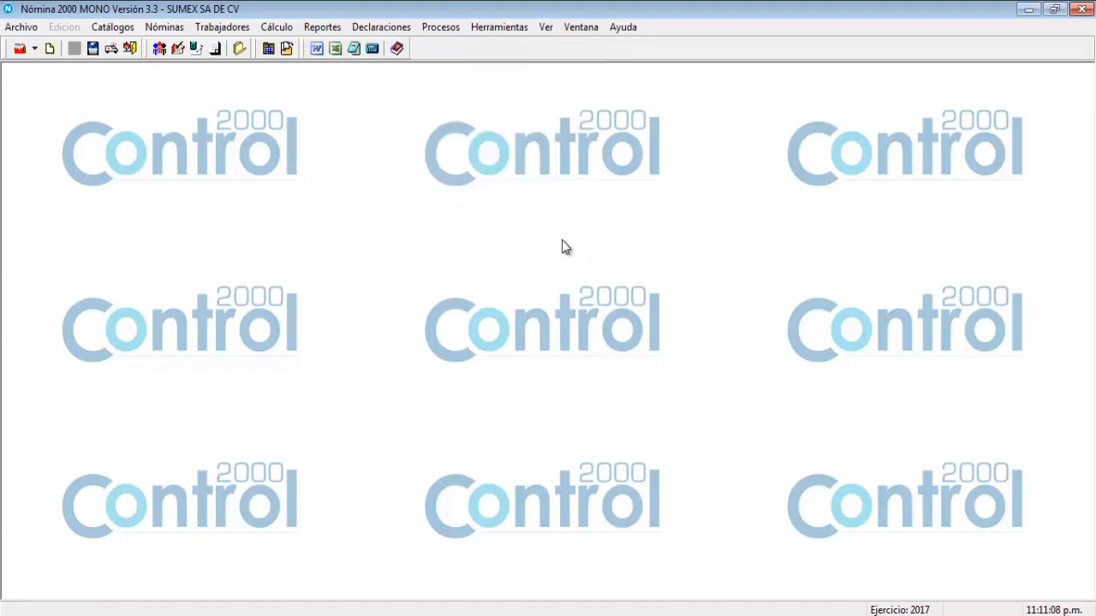